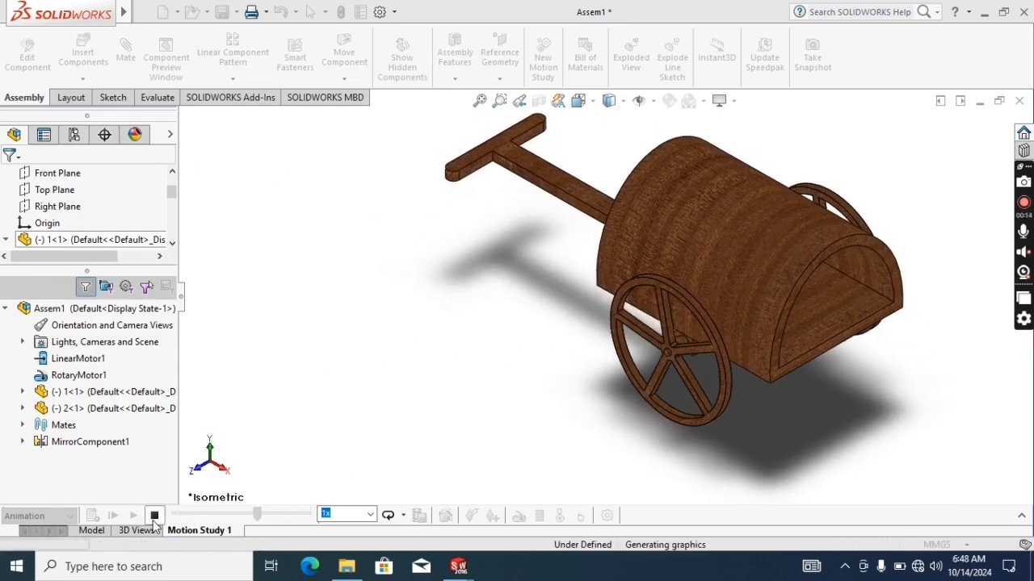
Save the cart assembly under the new file name a1 in the bullock cart folder, declining to replace the existing Assem1 file
{"action": "left_click", "coordinate": [222, 12]}
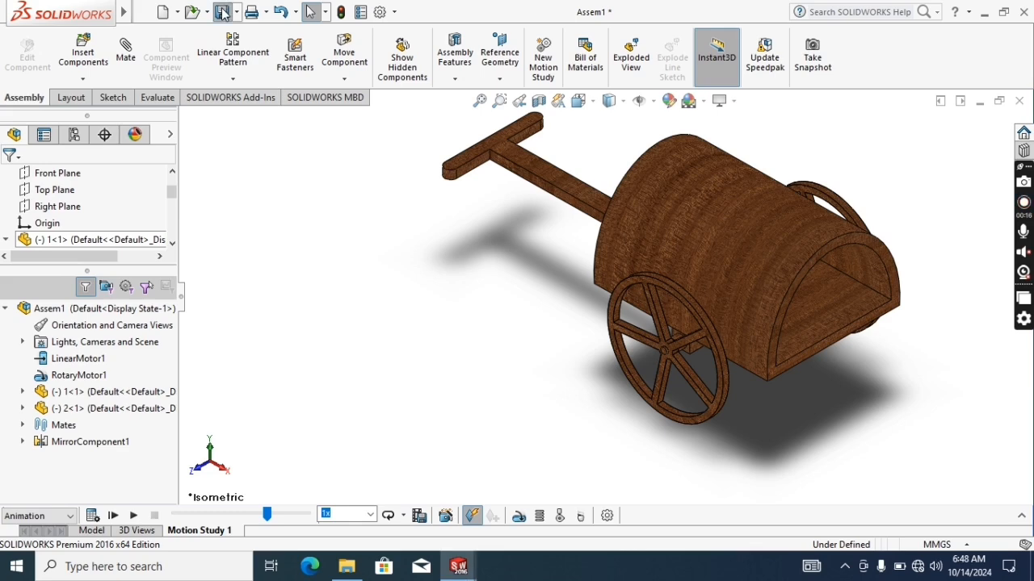
{"action": "left_click", "coordinate": [653, 420]}
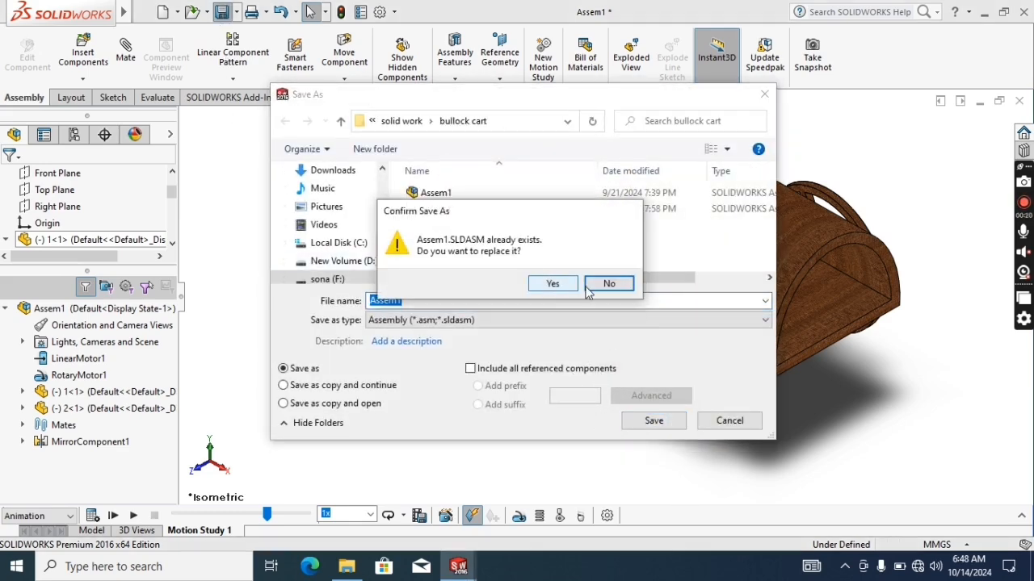
{"action": "left_click", "coordinate": [587, 291]}
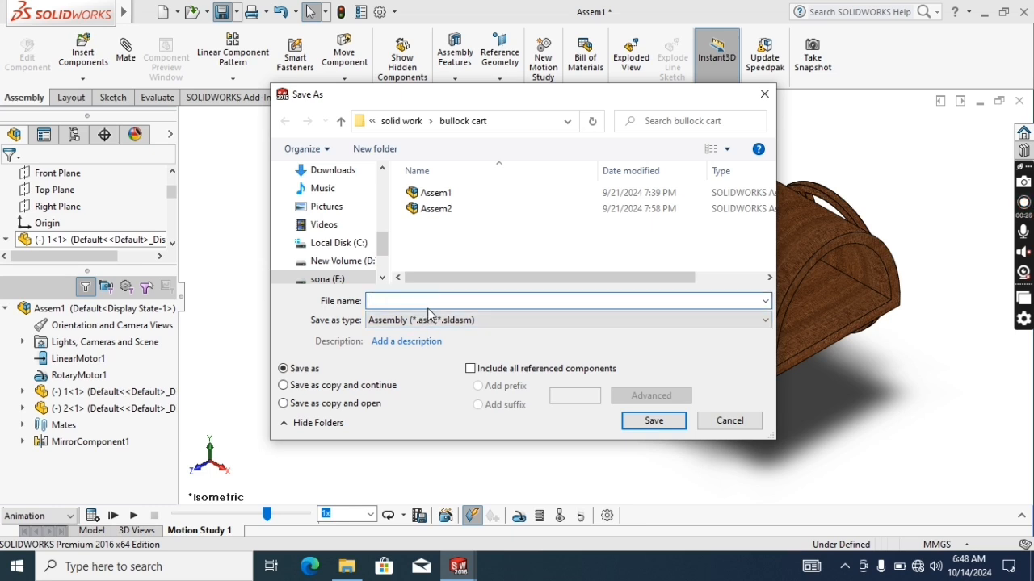
{"action": "type", "text": "a1"}
{"action": "key", "text": "Return"}
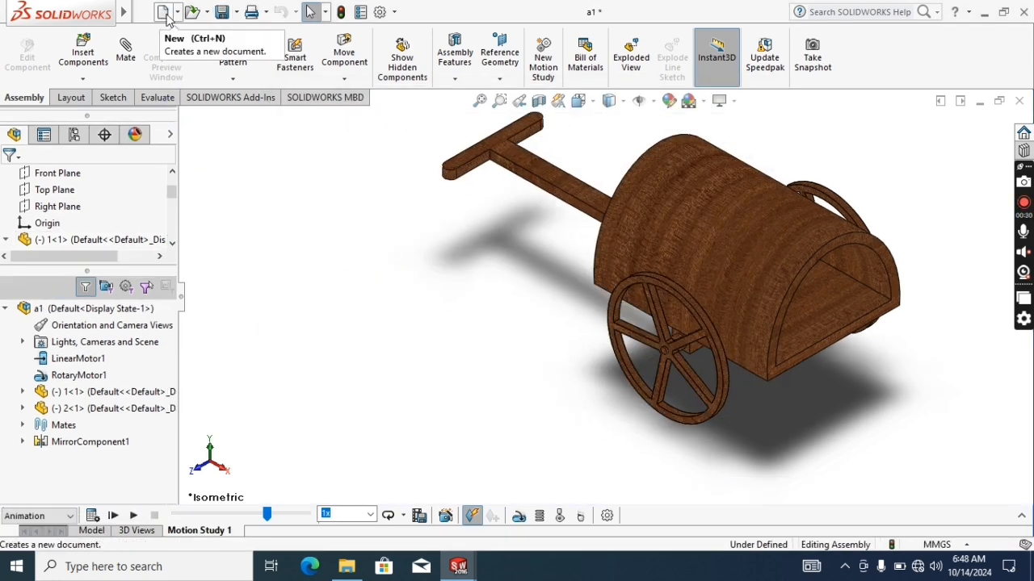
Create a new part document and start a sketch on the Front Plane, viewed normal to it
{"action": "left_click", "coordinate": [165, 14]}
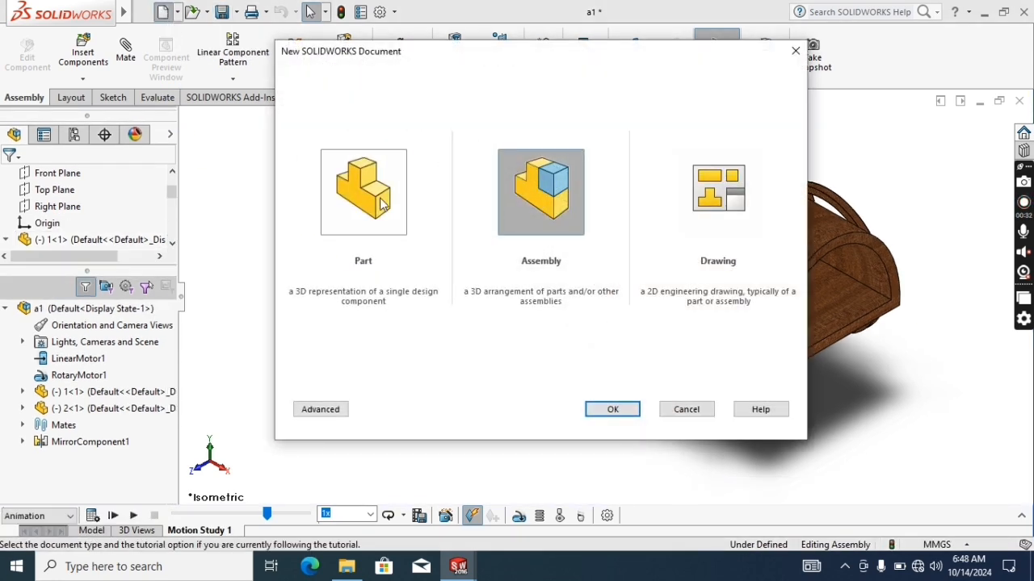
{"action": "left_click", "coordinate": [384, 204]}
{"action": "left_click", "coordinate": [621, 411]}
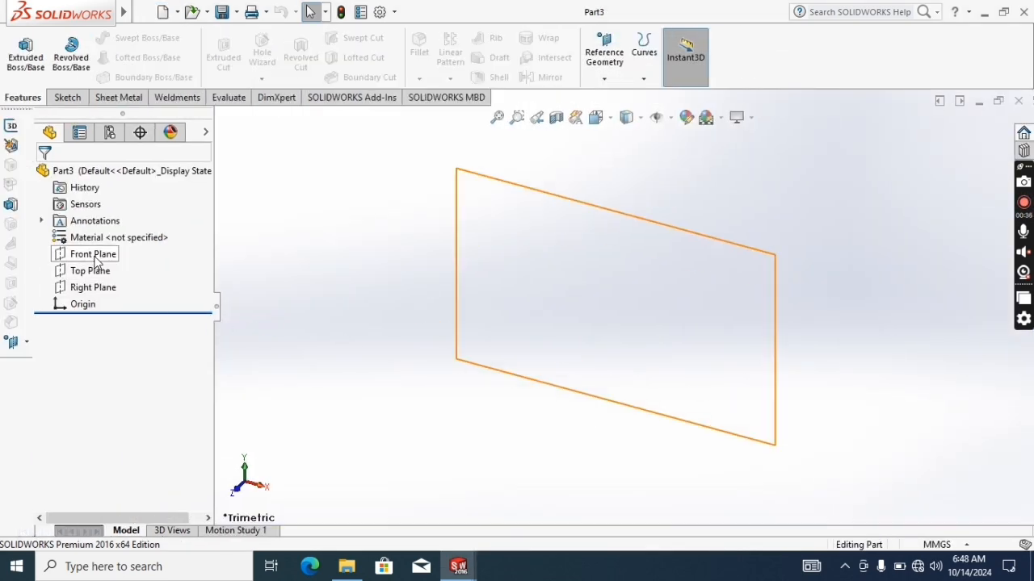
{"action": "right_click", "coordinate": [96, 262]}
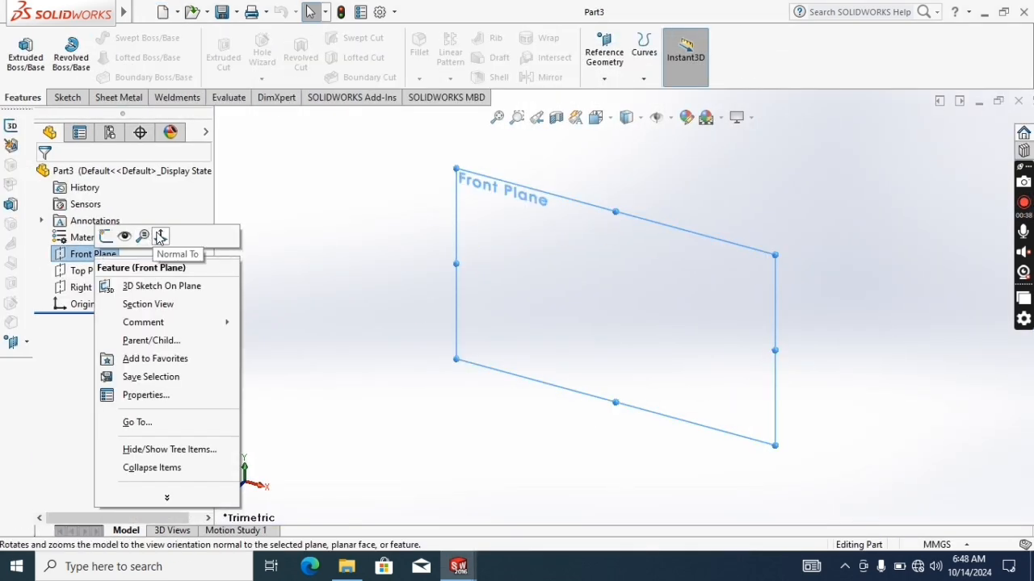
{"action": "left_click", "coordinate": [159, 236]}
{"action": "left_click", "coordinate": [67, 97]}
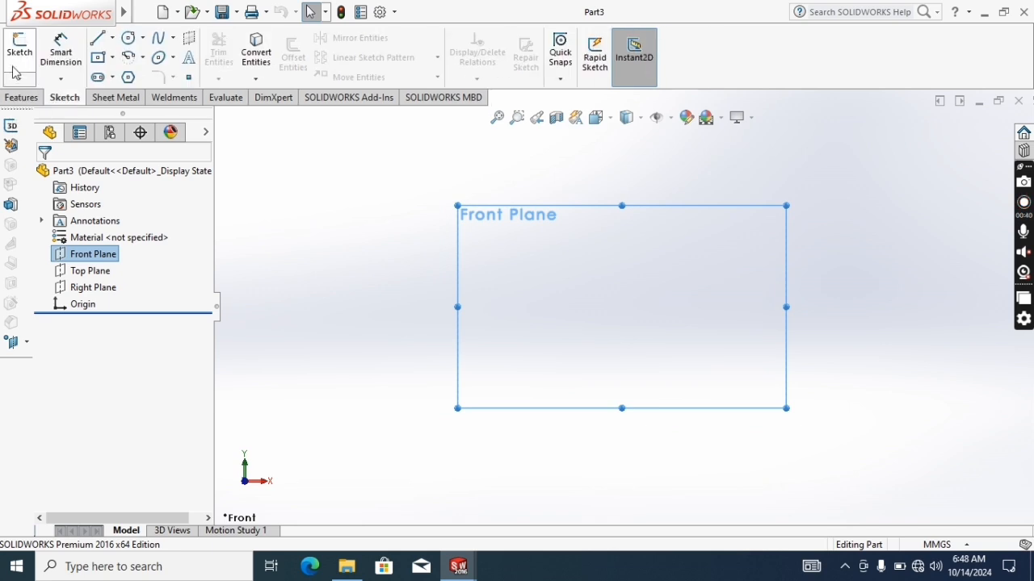
{"action": "left_click", "coordinate": [19, 58]}
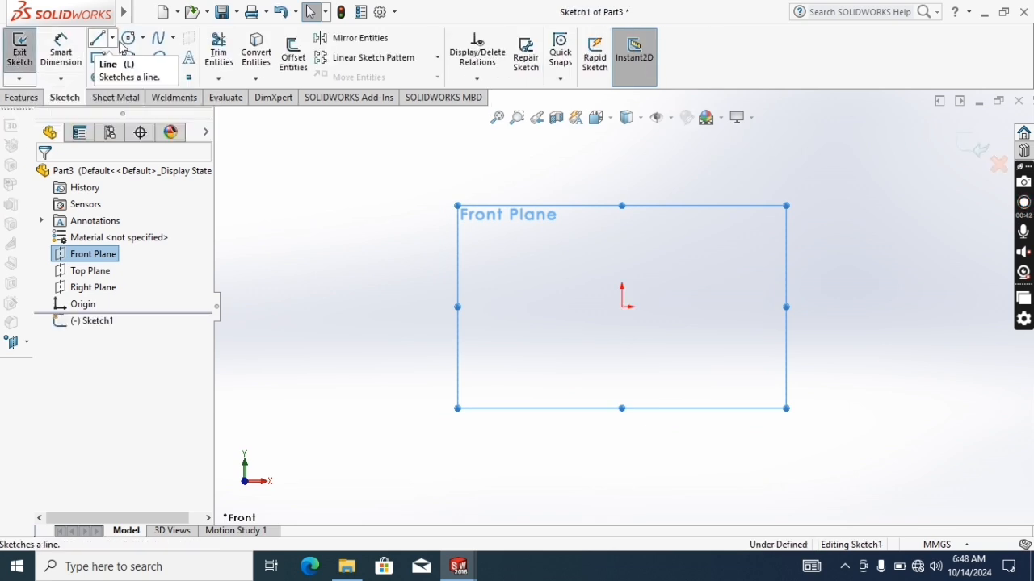
Sketch an upright ellipse centred on the origin with a horizontal radius of about 42 mm and a vertical radius of about 65 mm
{"action": "left_click", "coordinate": [160, 58]}
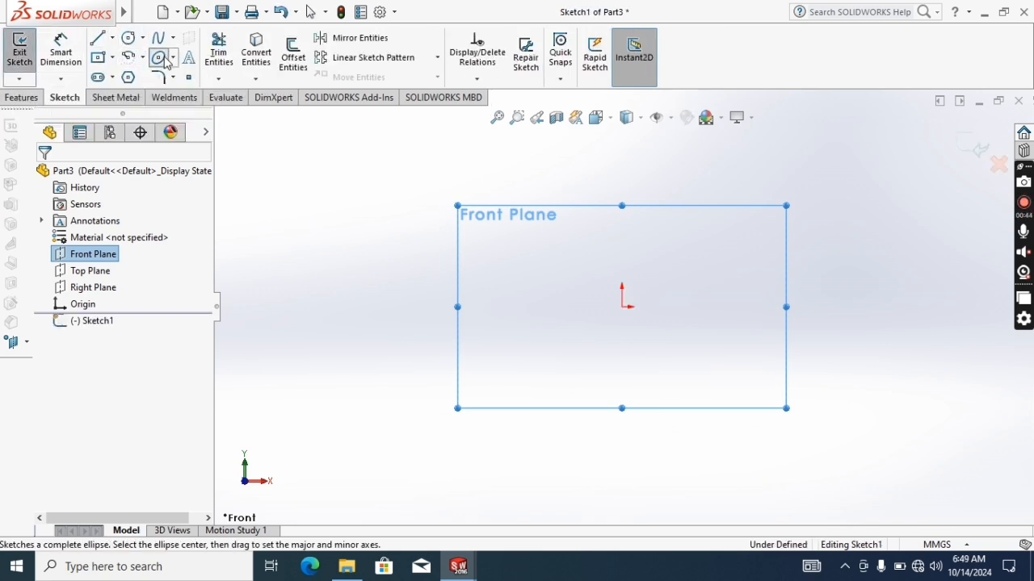
{"action": "left_click", "coordinate": [623, 308]}
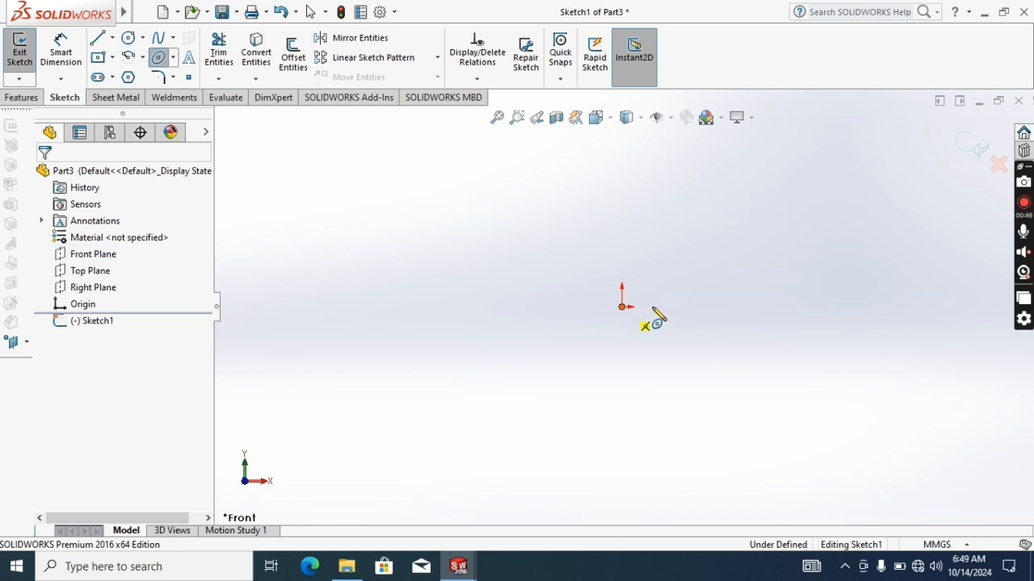
{"action": "left_click", "coordinate": [699, 308]}
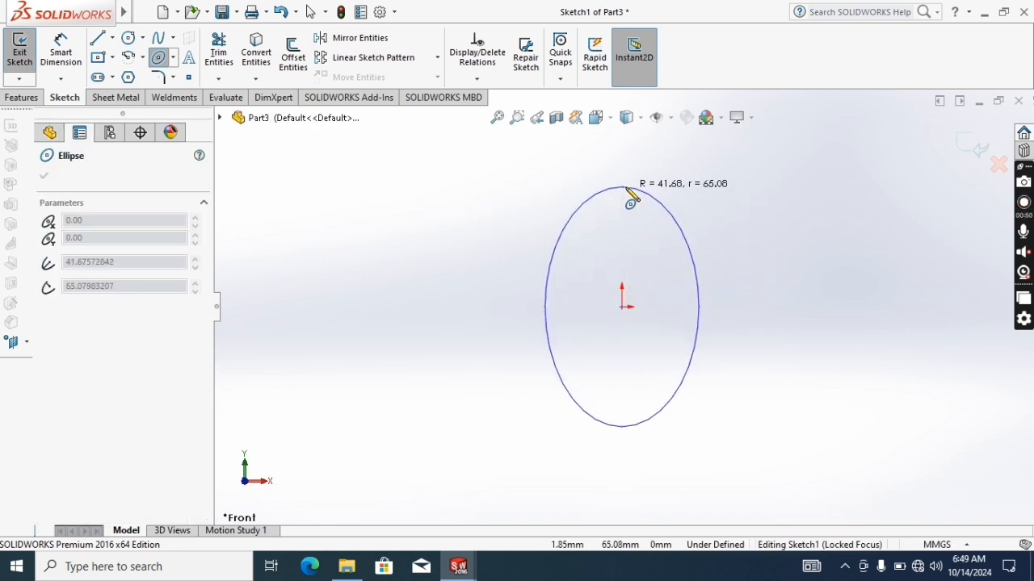
{"action": "left_click", "coordinate": [626, 190]}
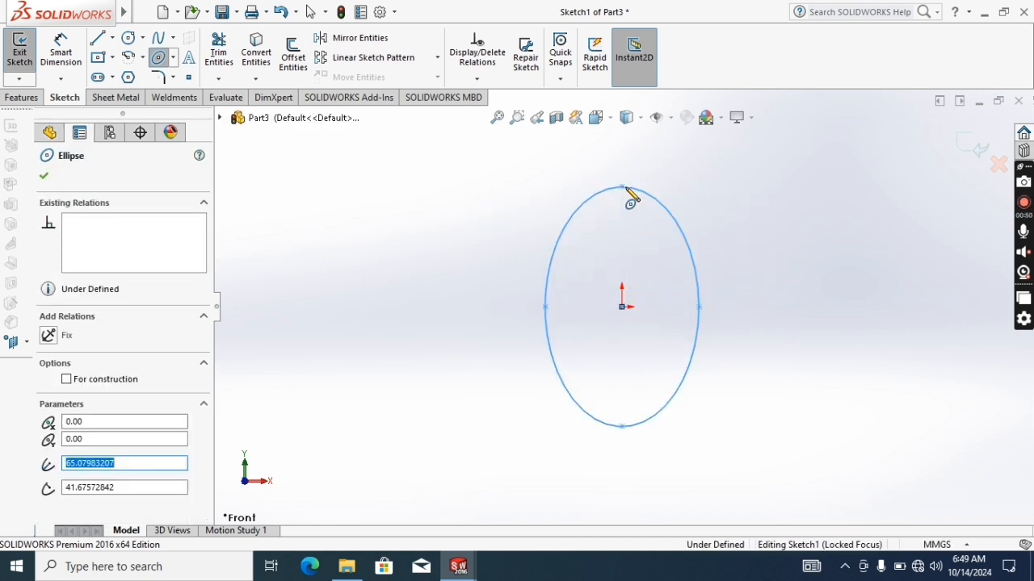
Dimension the ellipse's full height between its upper and lower points as 250 mm
{"action": "left_click", "coordinate": [58, 57]}
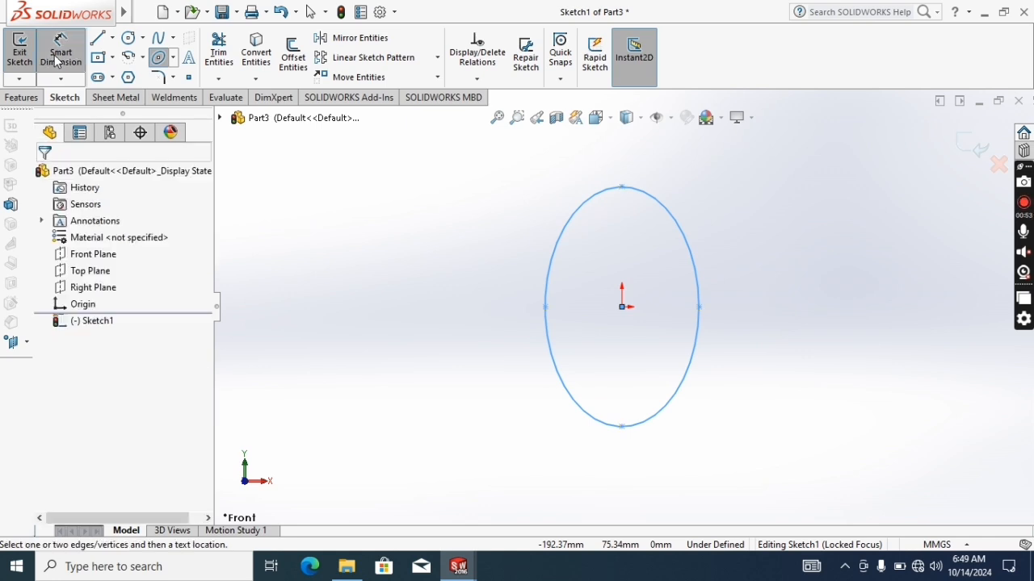
{"action": "left_click", "coordinate": [623, 189]}
{"action": "left_click", "coordinate": [622, 428]}
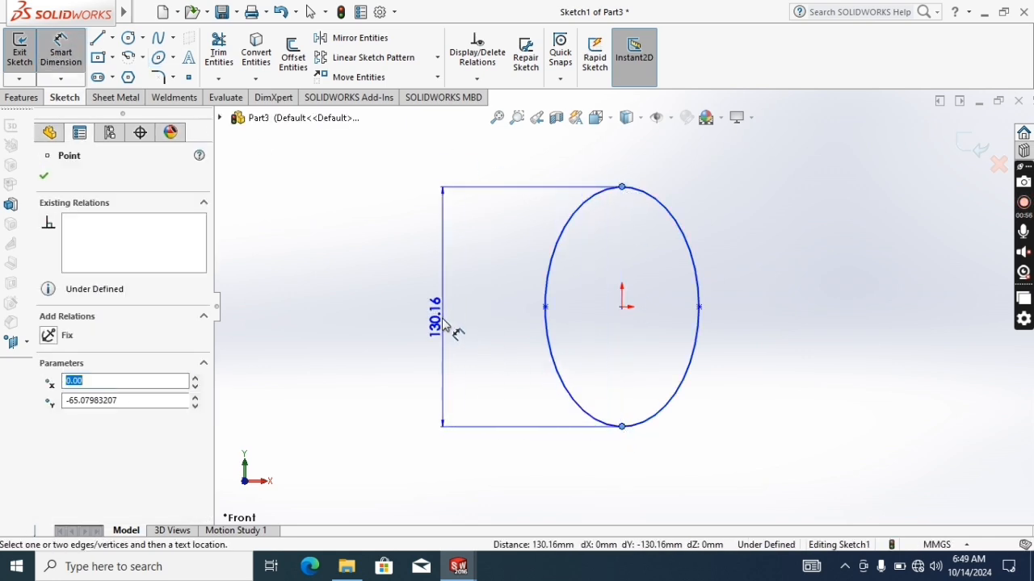
{"action": "left_click", "coordinate": [443, 324]}
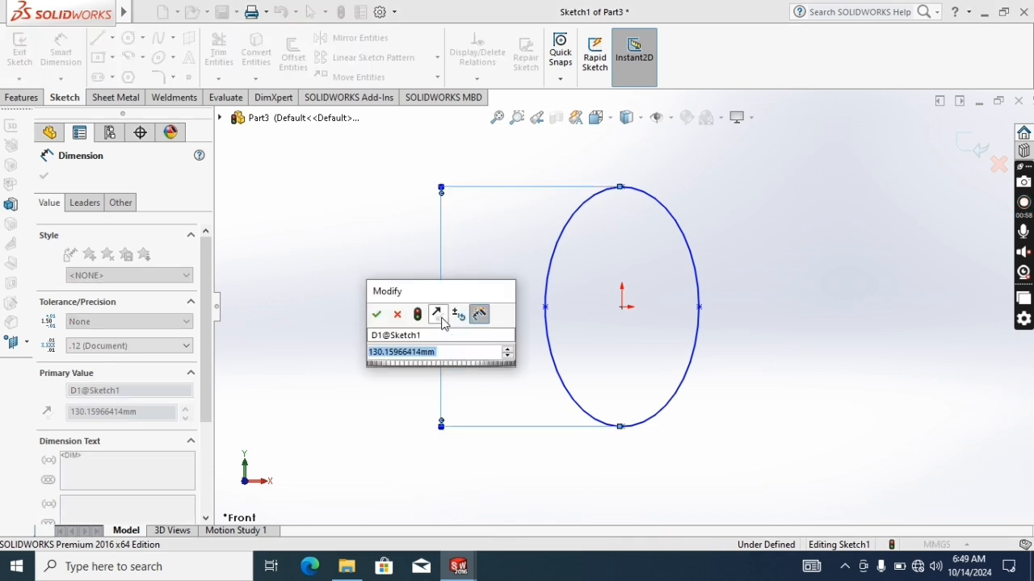
{"action": "type", "text": "250"}
{"action": "key", "text": "Return"}
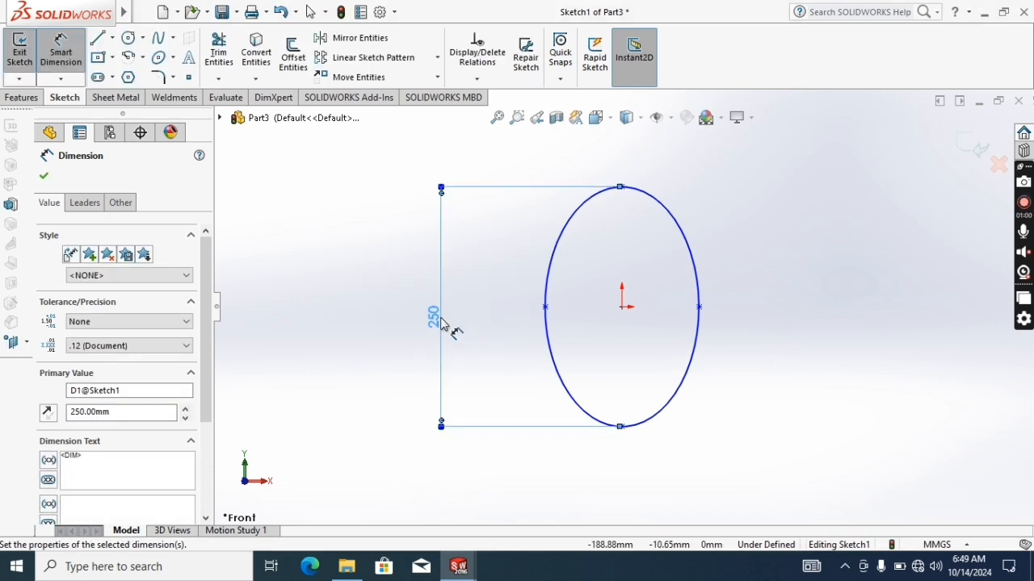
Dimension the ellipse's full width between its two side points as 200 mm
{"action": "left_click", "coordinate": [546, 310]}
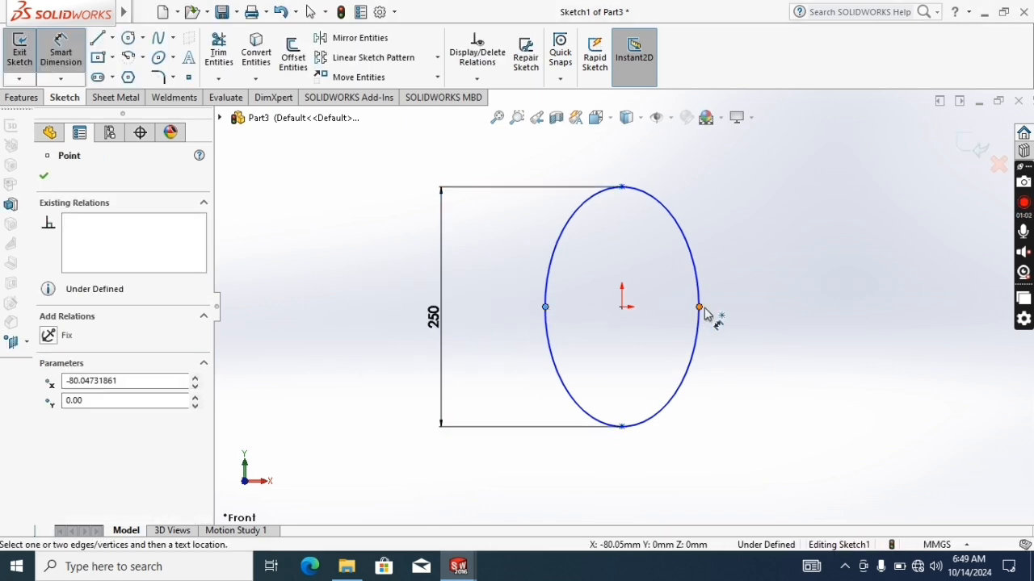
{"action": "left_click", "coordinate": [699, 308]}
{"action": "left_click", "coordinate": [660, 479]}
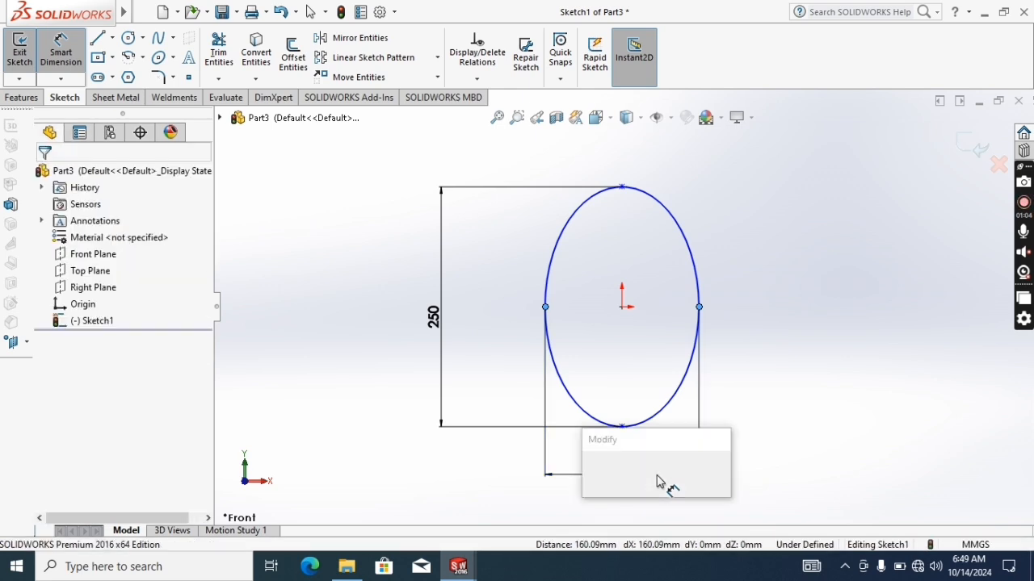
{"action": "type", "text": "200"}
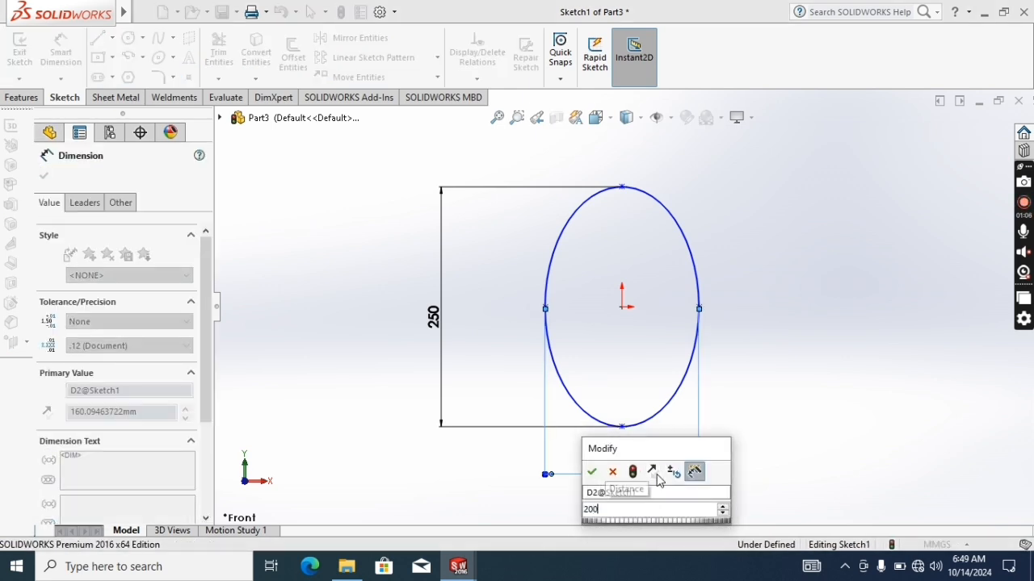
{"action": "key", "text": "Return"}
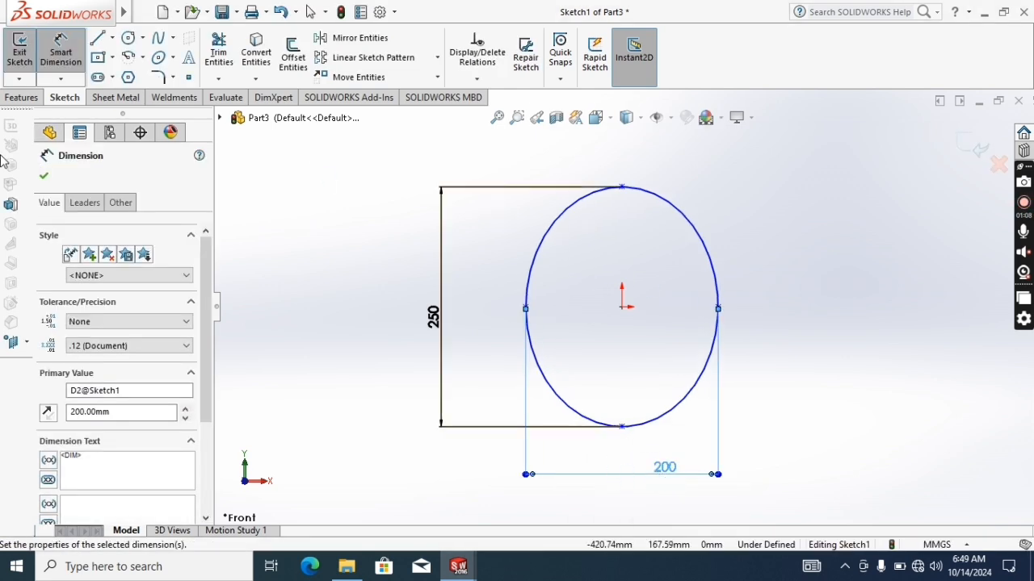
{"action": "left_click", "coordinate": [44, 178]}
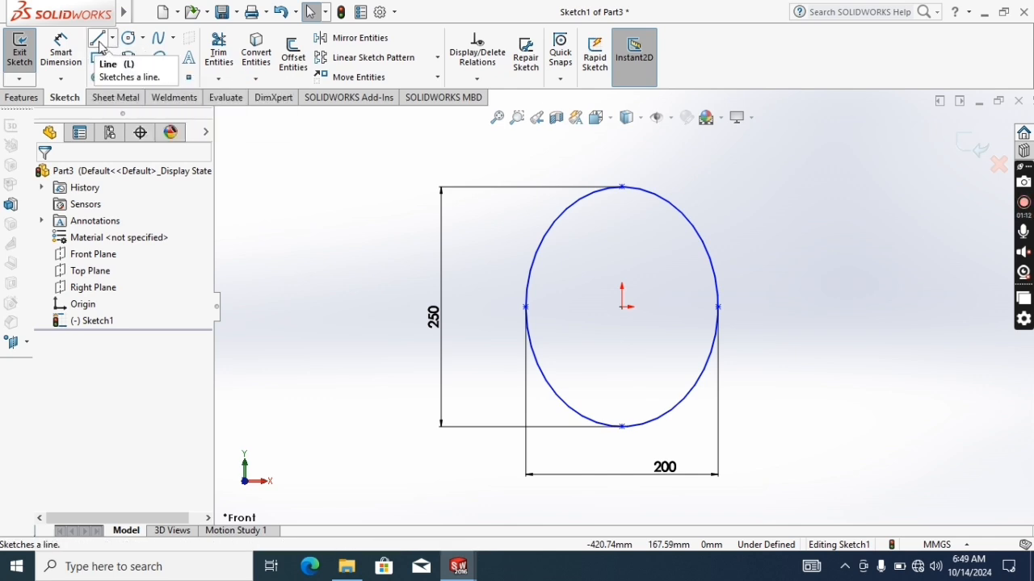
Draw a horizontal line joining the ellipse's two side points and trim away the half of the ellipse below it
{"action": "left_click", "coordinate": [99, 42]}
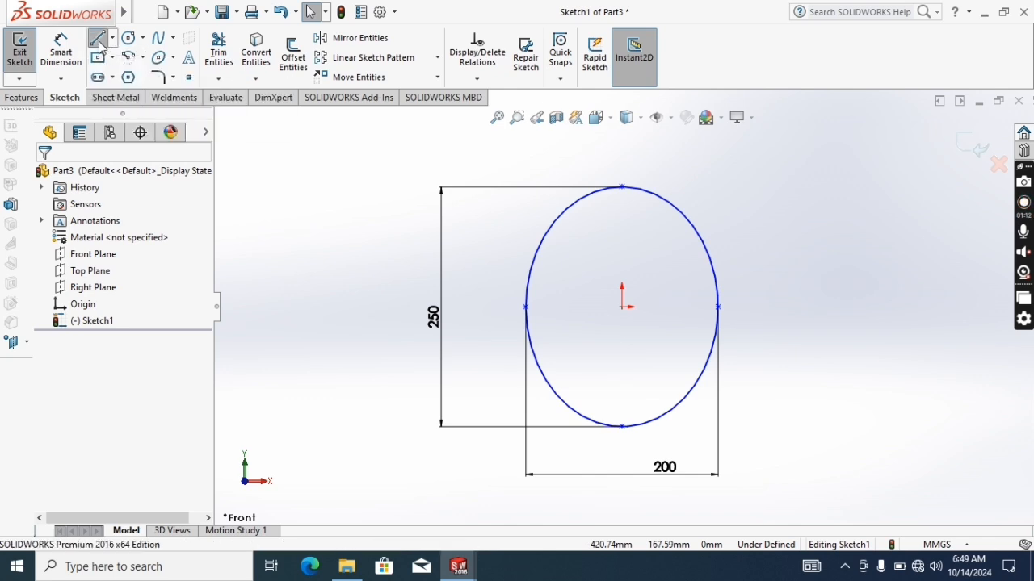
{"action": "left_click", "coordinate": [525, 309]}
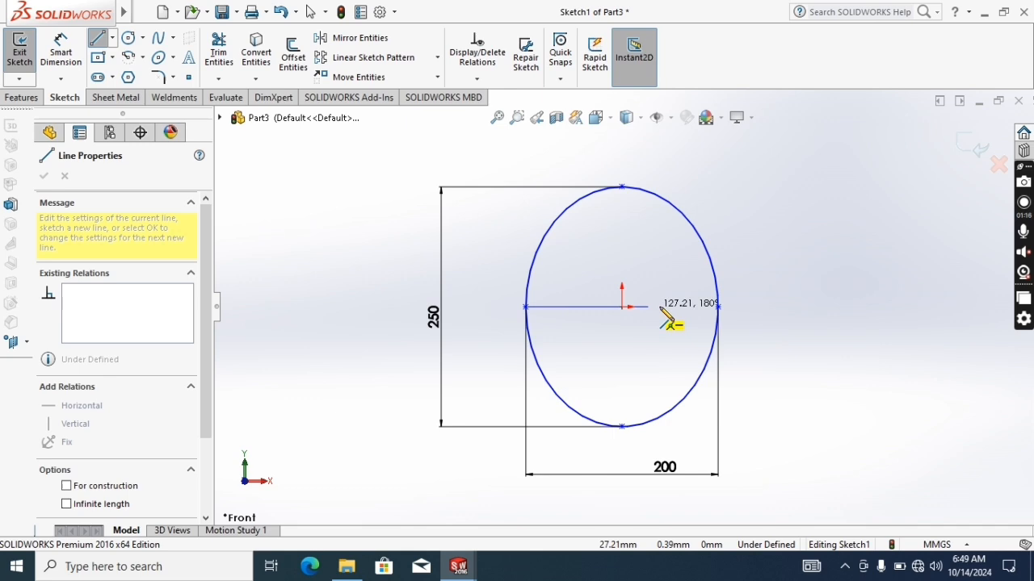
{"action": "left_click", "coordinate": [721, 311]}
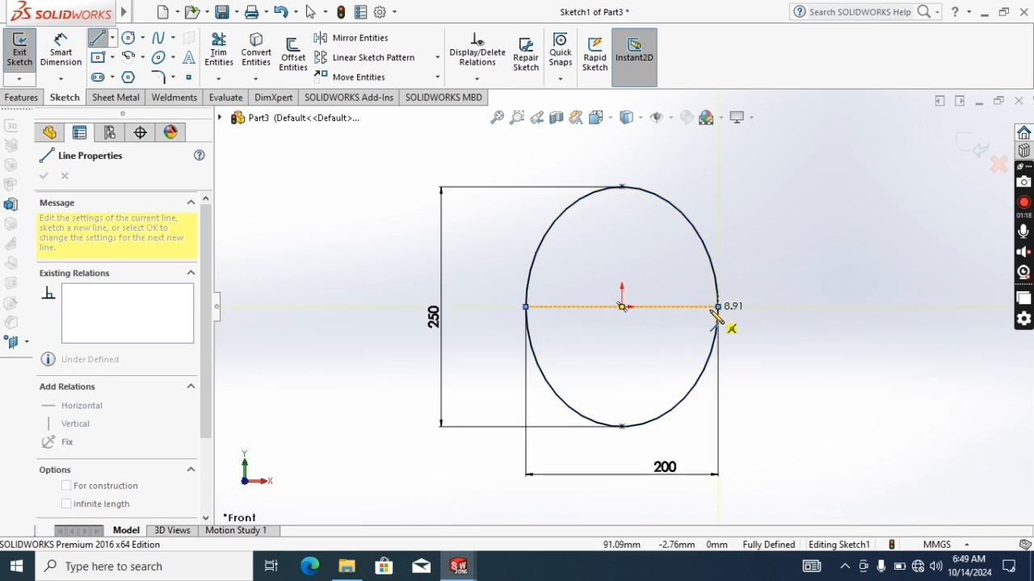
{"action": "key", "text": "Escape"}
{"action": "left_click", "coordinate": [218, 50]}
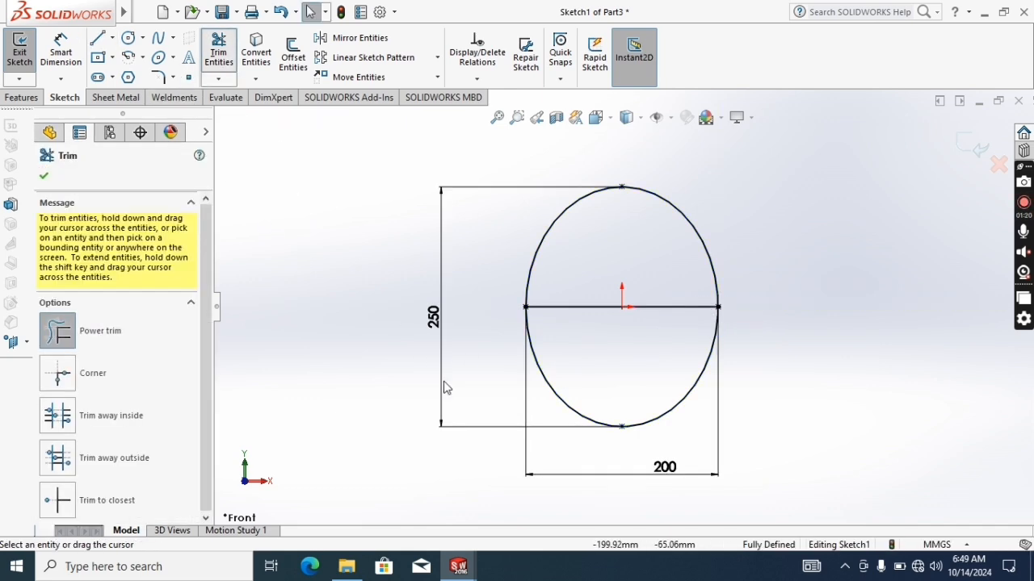
{"action": "left_click_drag", "start_coordinate": [496, 370], "coordinate": [596, 371]}
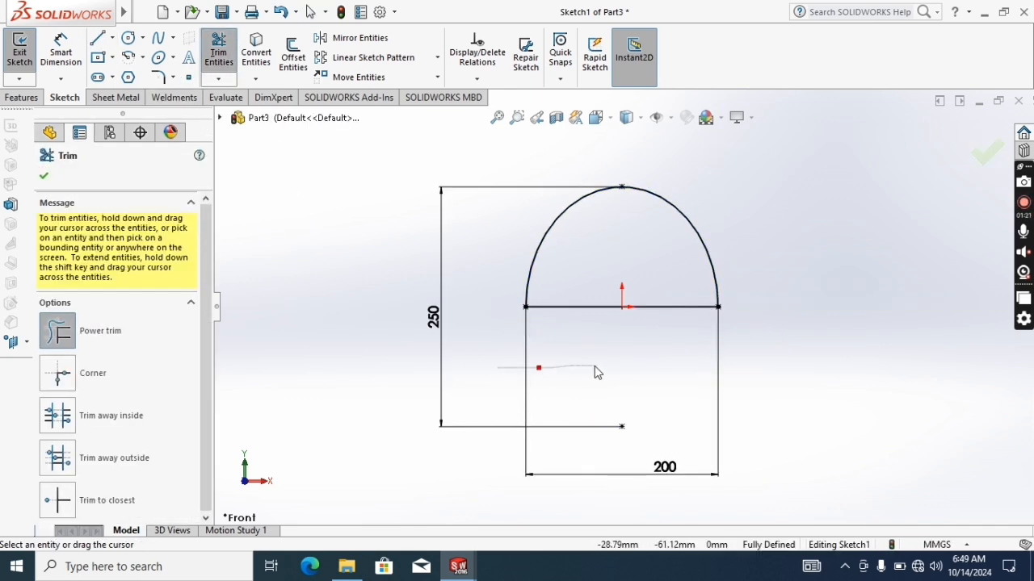
Offset the closed half-ellipse profile outward by 15 mm with Offset Entities, keeping the added dimension and chain selection
{"action": "left_click", "coordinate": [292, 53]}
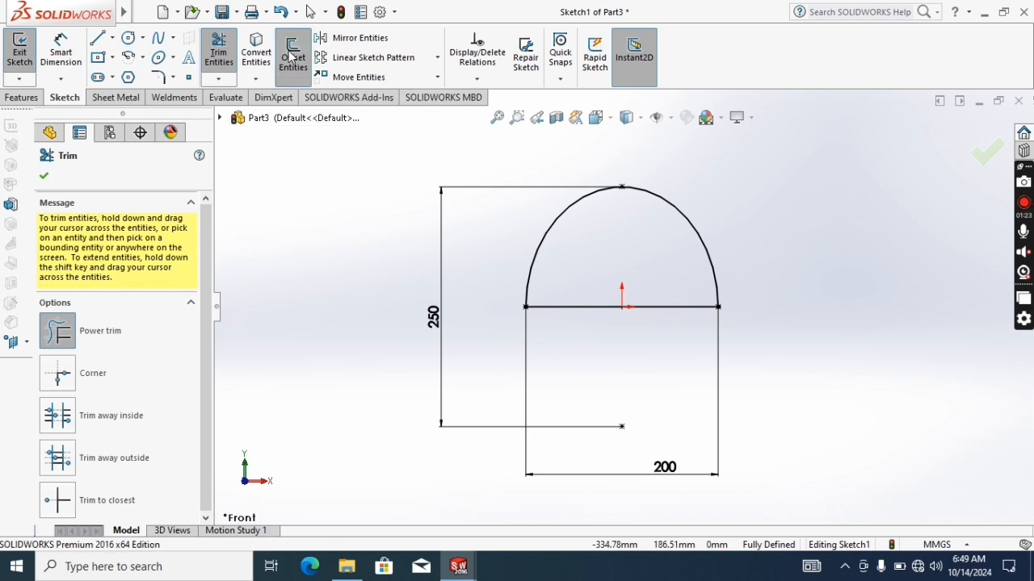
{"action": "left_click", "coordinate": [545, 242]}
{"action": "left_click", "coordinate": [546, 245]}
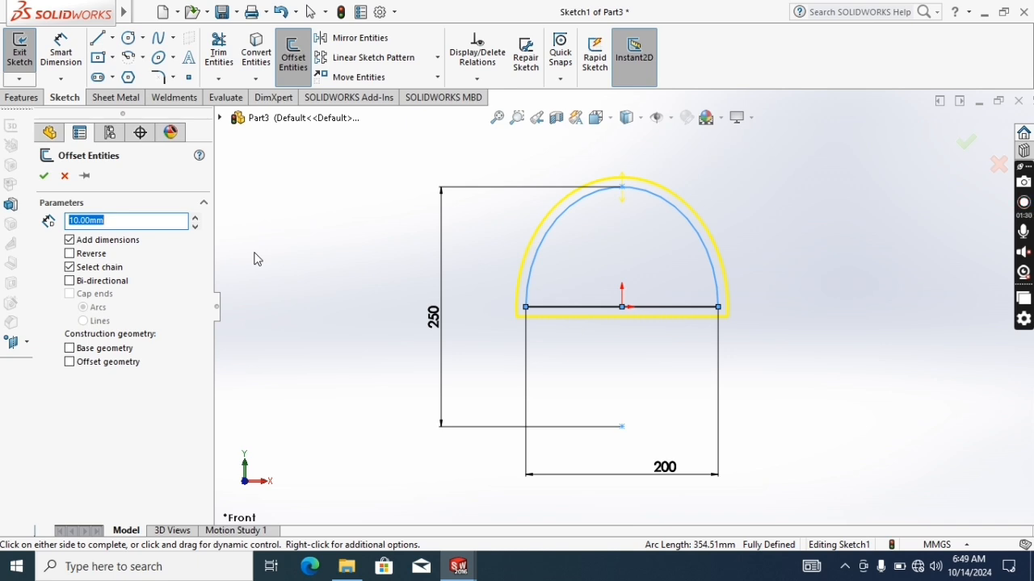
{"action": "type", "text": "15"}
{"action": "key", "text": "Return"}
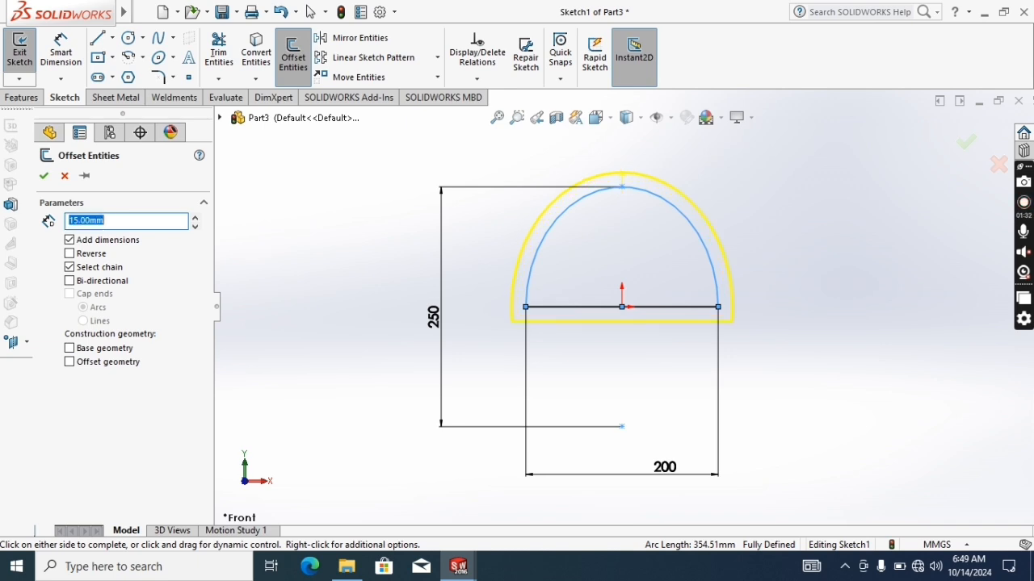
{"action": "left_click", "coordinate": [44, 176]}
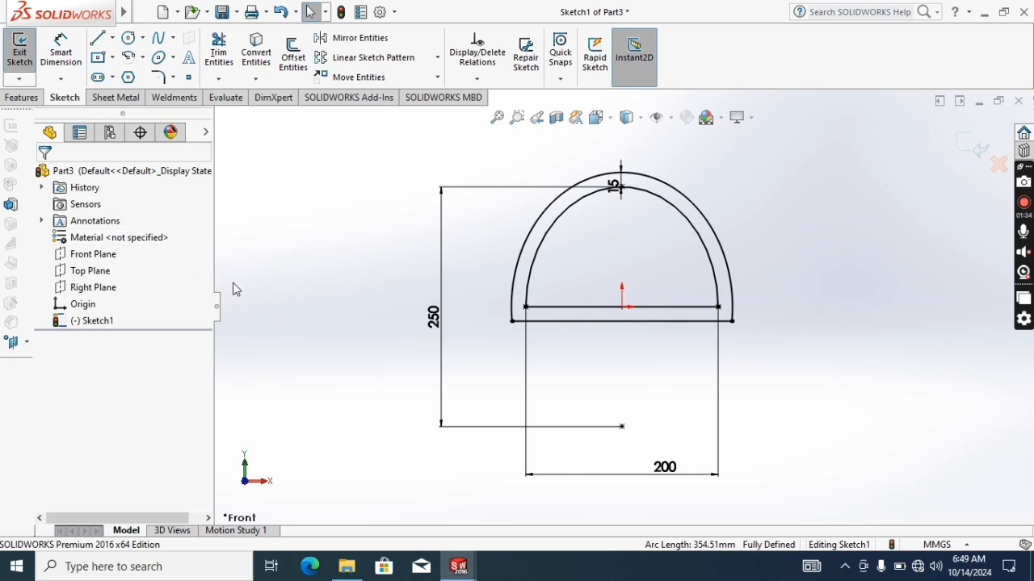
Extrude the half-ellipse frame profile 300 mm as a blind boss in the reversed direction
{"action": "left_click", "coordinate": [18, 98]}
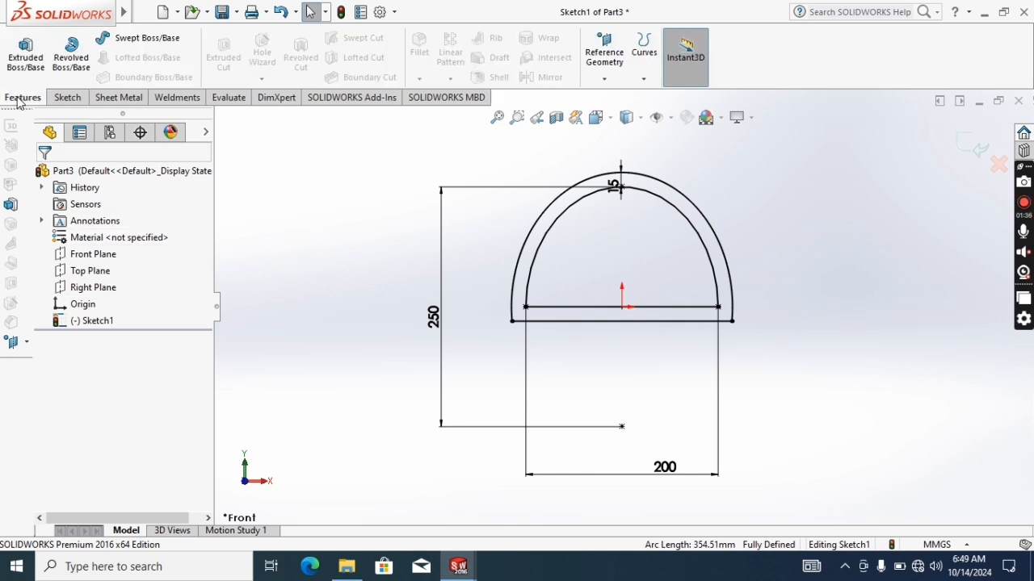
{"action": "left_click", "coordinate": [26, 57]}
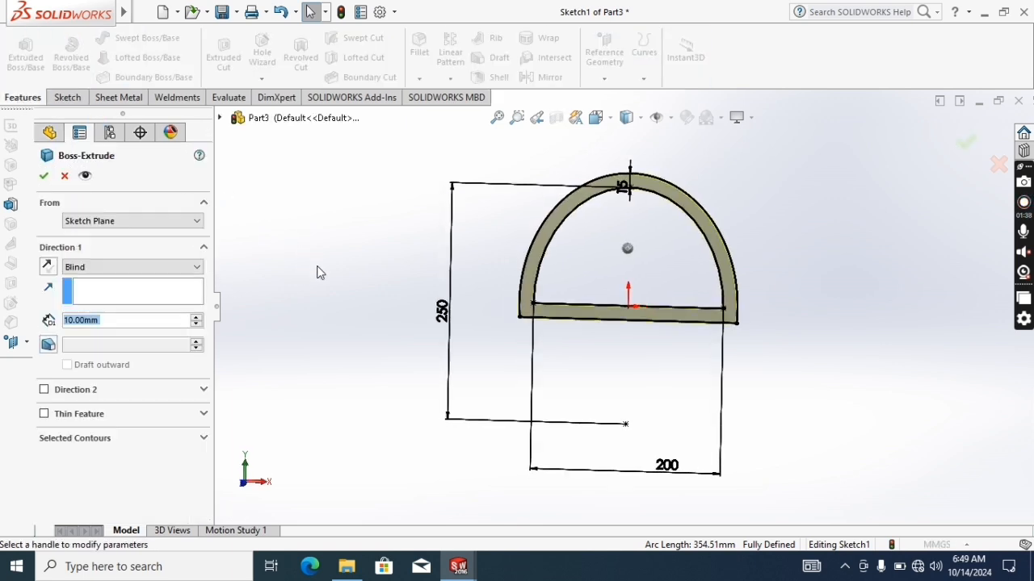
{"action": "left_click", "coordinate": [48, 268]}
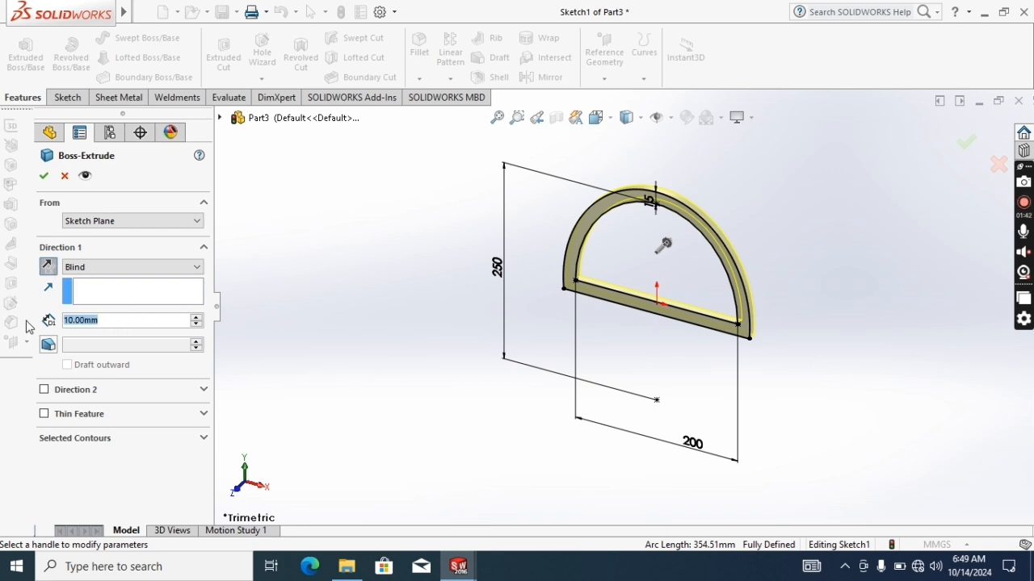
{"action": "type", "text": "2"}
{"action": "key", "text": "BackSpace"}
{"action": "type", "text": "3"}
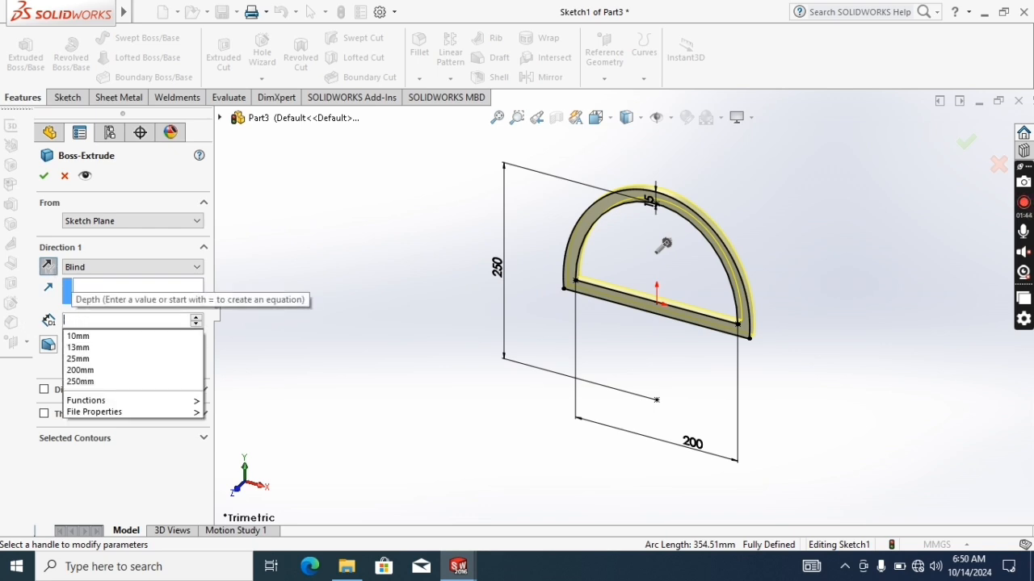
{"action": "type", "text": "00"}
{"action": "key", "text": "Return"}
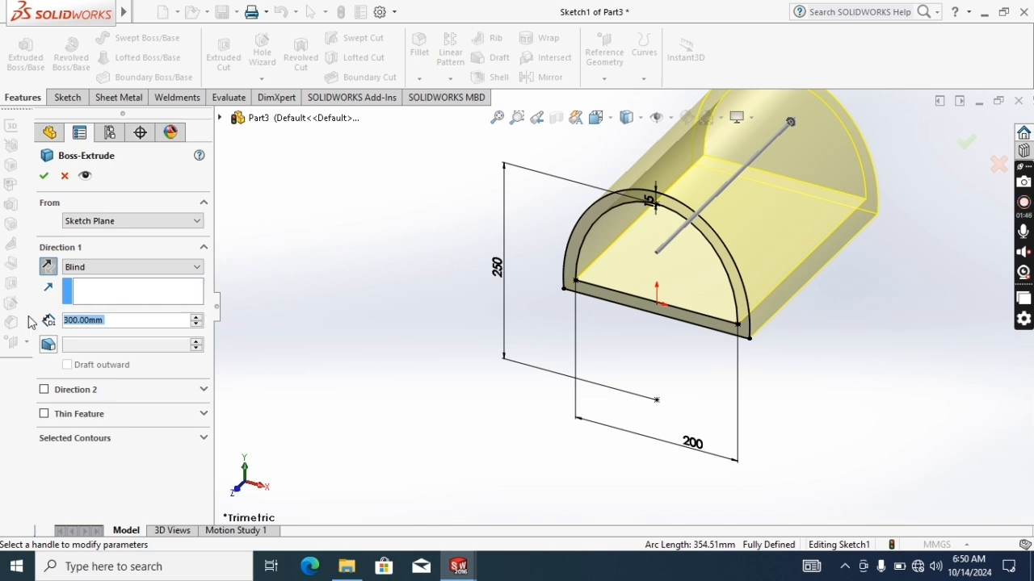
{"action": "left_click", "coordinate": [44, 177]}
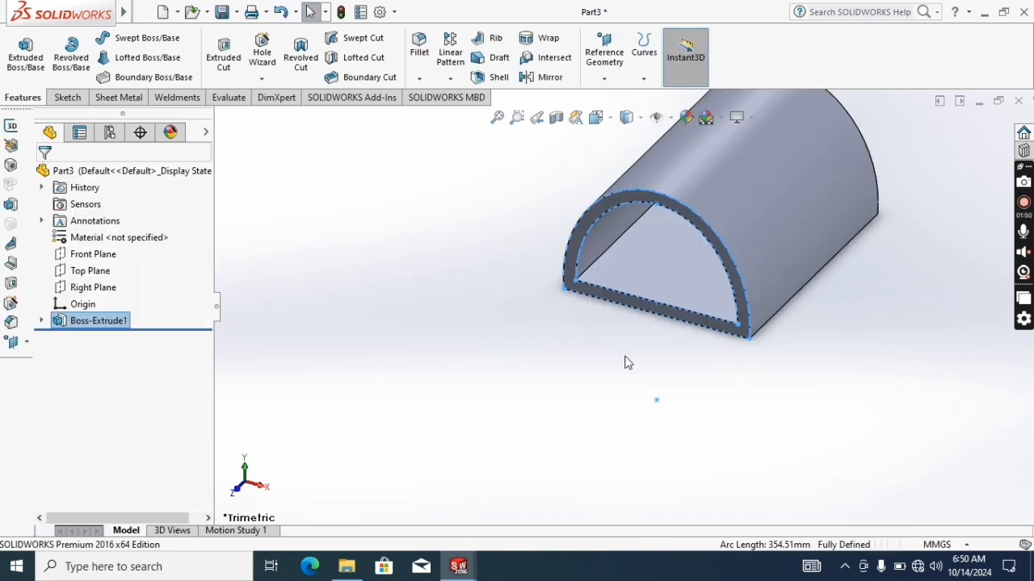
Start a new sketch on the flat underside of the arched body, viewed normal to that face
{"action": "middle_click_drag", "start_coordinate": [628, 362], "coordinate": [699, 304]}
{"action": "right_click", "coordinate": [699, 300]}
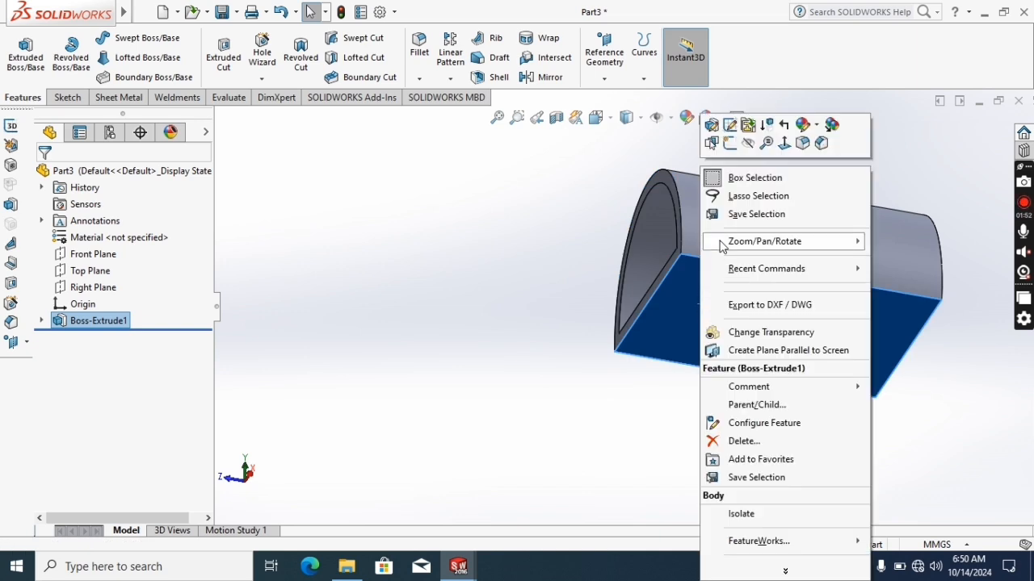
{"action": "left_click", "coordinate": [785, 146]}
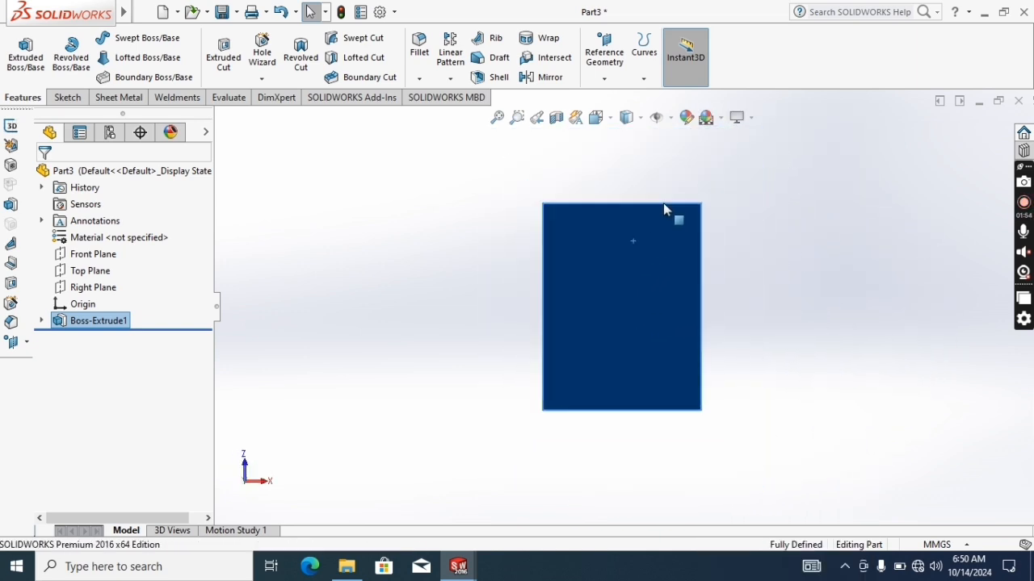
{"action": "left_click", "coordinate": [67, 97]}
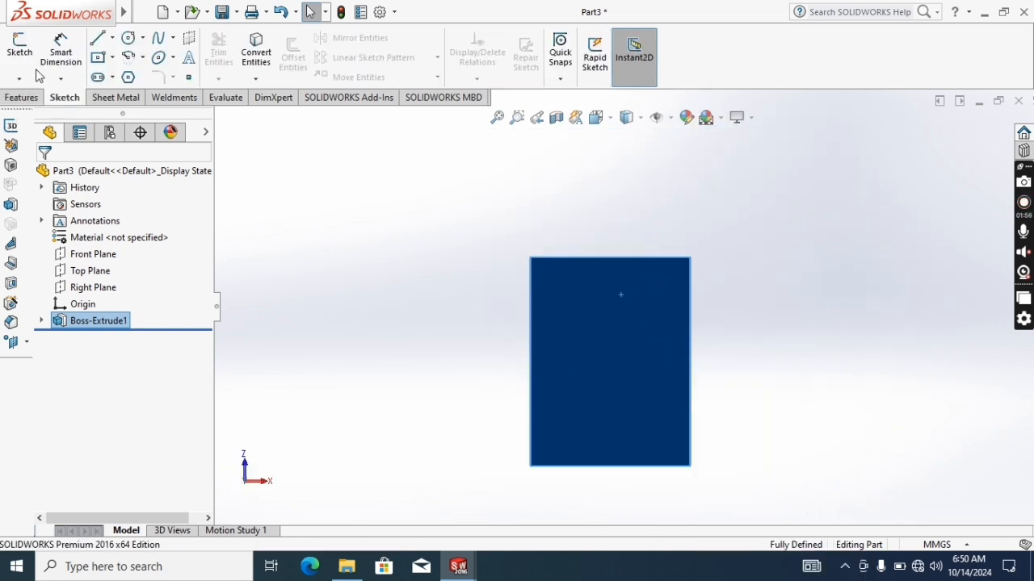
{"action": "left_click", "coordinate": [20, 51]}
Draw a closed inverted-L outline up from the origin, about 322 mm tall and 38 mm wide, with an arm about 106 mm long and 39 mm thick
{"action": "left_click", "coordinate": [98, 40]}
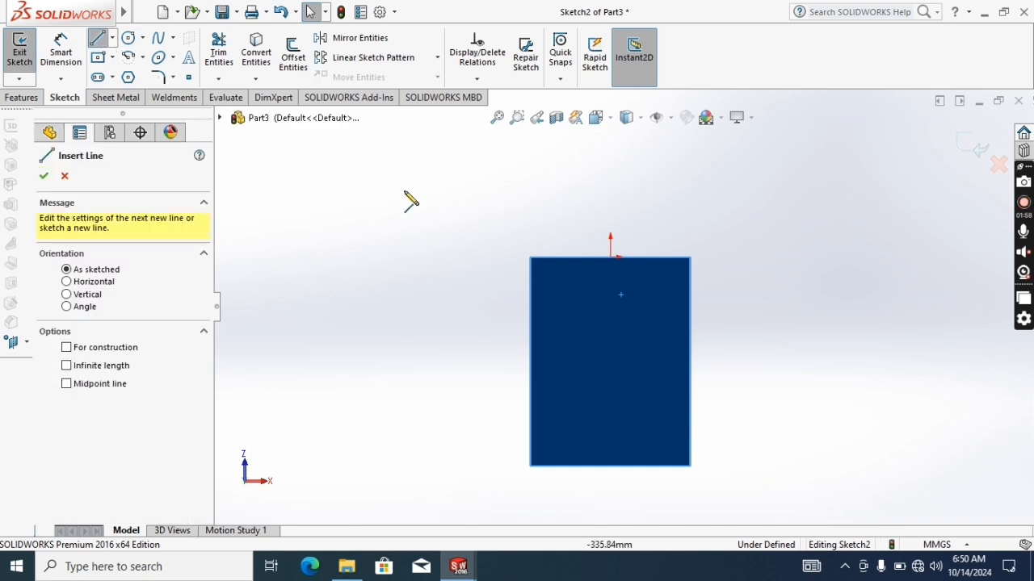
{"action": "left_click", "coordinate": [612, 257]}
{"action": "scroll", "coordinate": [613, 186], "scroll_direction": "up", "scroll_amount": 5}
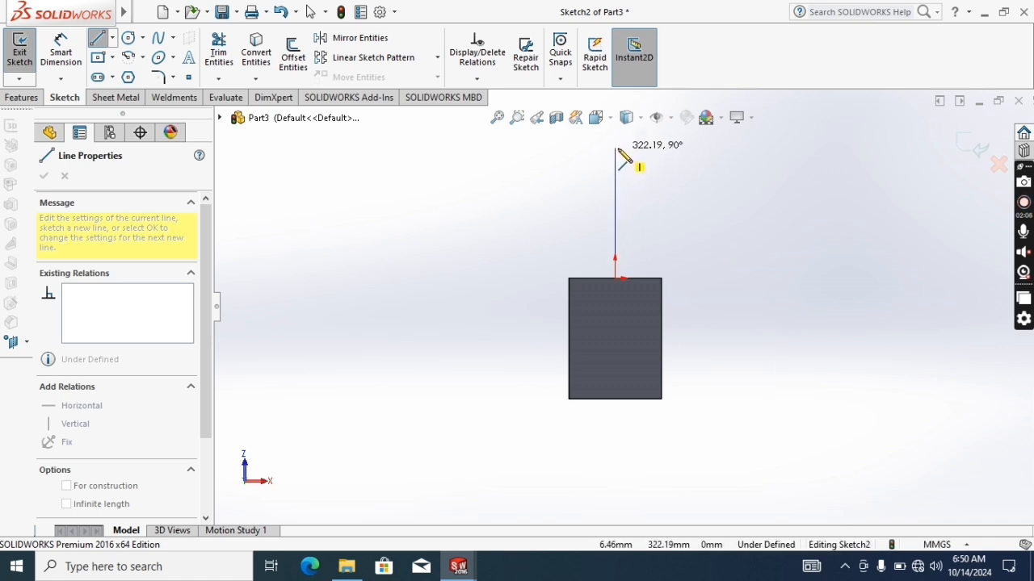
{"action": "left_click", "coordinate": [615, 149]}
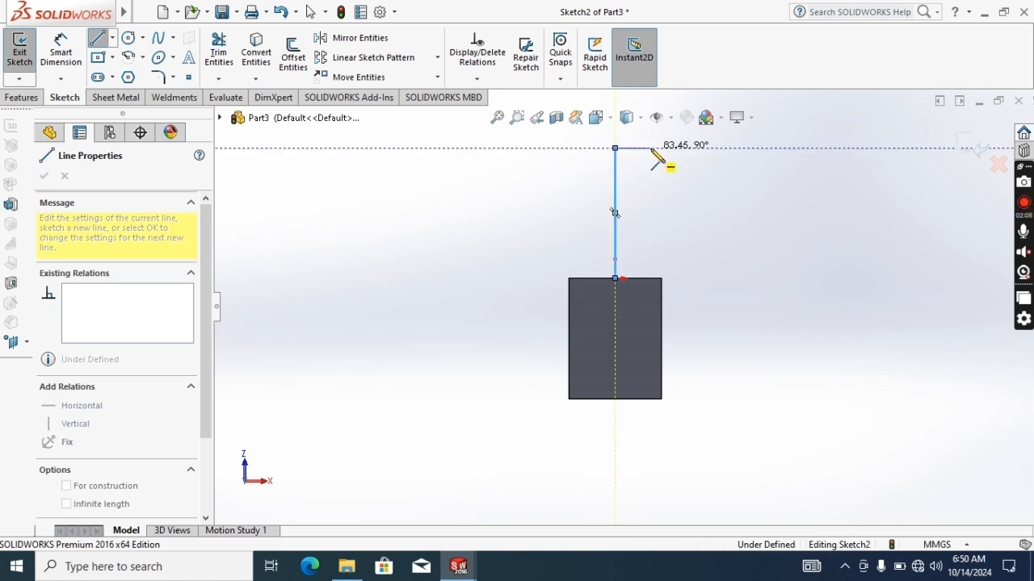
{"action": "left_click", "coordinate": [658, 149]}
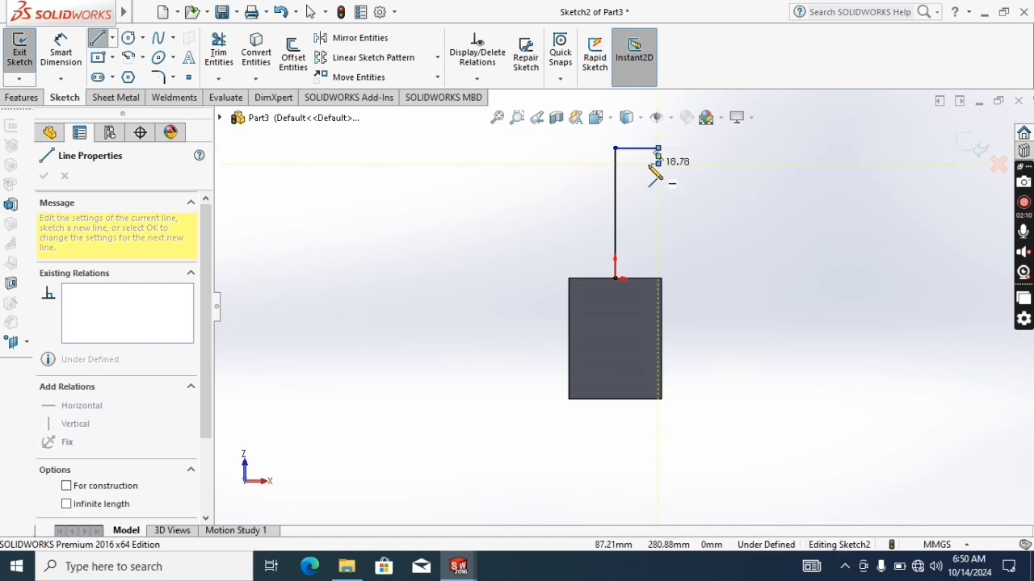
{"action": "left_click", "coordinate": [658, 164]}
{"action": "left_click", "coordinate": [631, 164]}
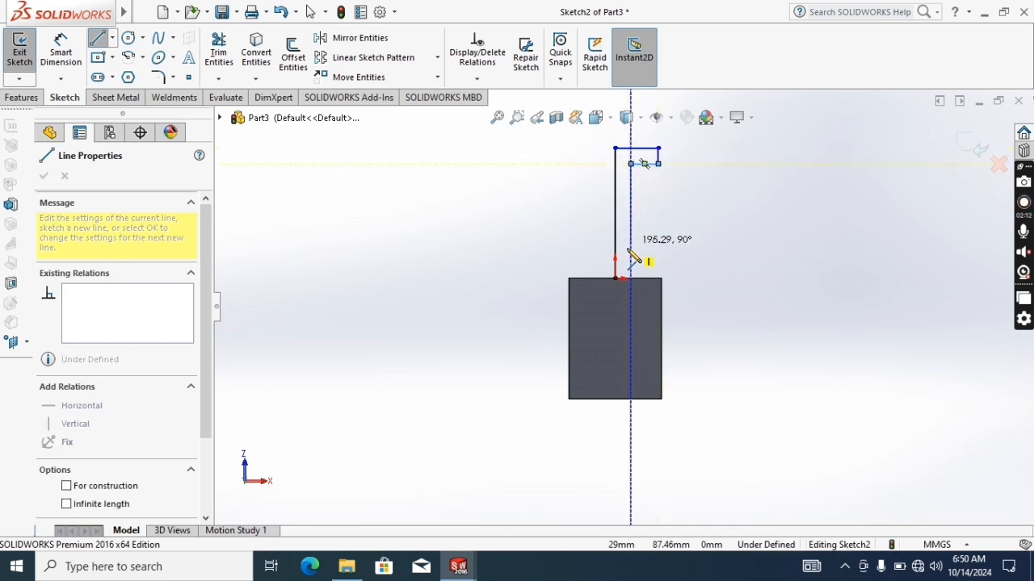
{"action": "left_click", "coordinate": [630, 278]}
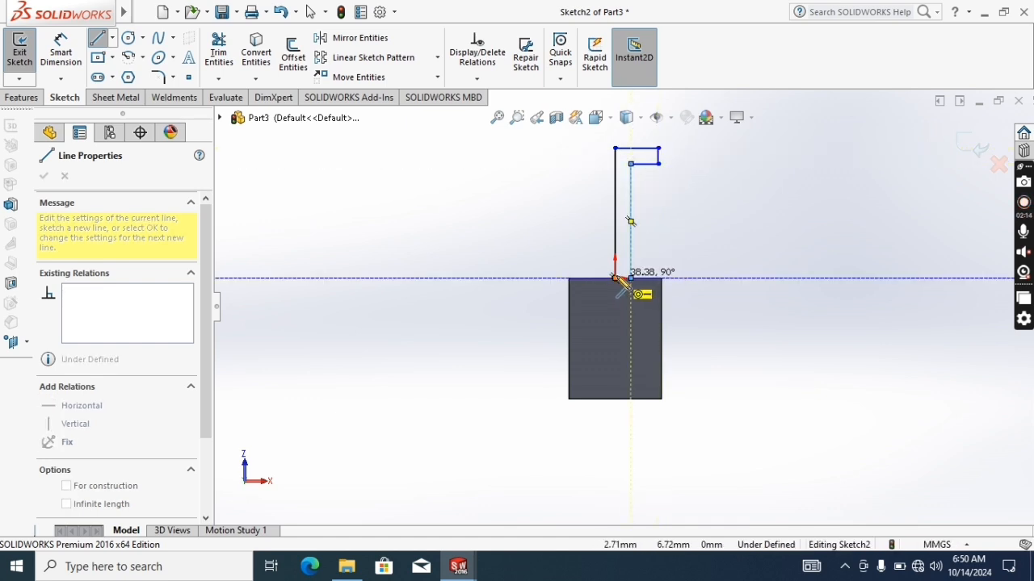
{"action": "left_click", "coordinate": [615, 279]}
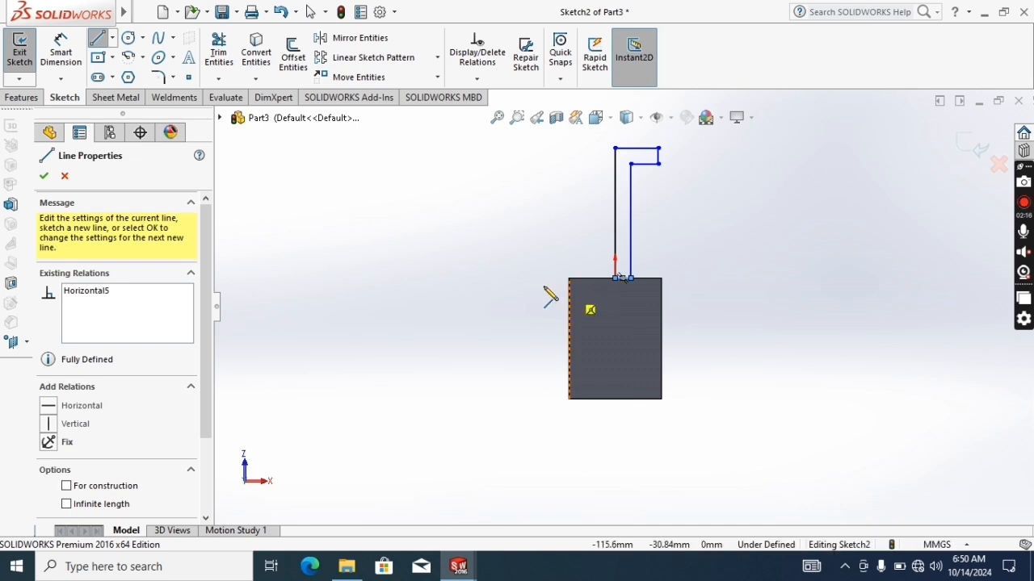
Try to dimension the outline's long vertical line through the origin as 250 mm
{"action": "left_click", "coordinate": [59, 54]}
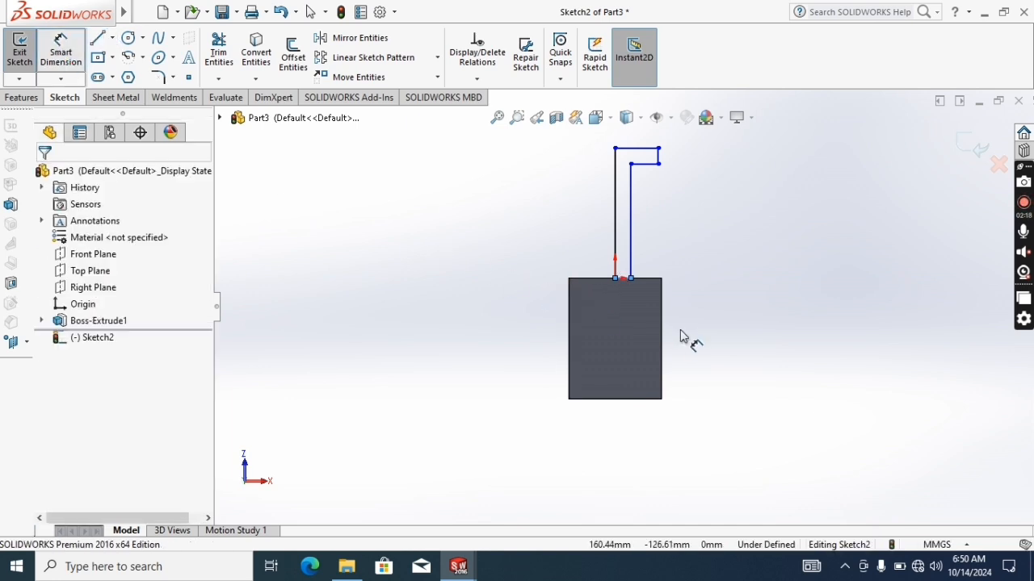
{"action": "scroll", "coordinate": [687, 342], "scroll_direction": "down", "scroll_amount": 3}
{"action": "scroll", "coordinate": [574, 230], "scroll_direction": "up", "scroll_amount": 2}
{"action": "scroll", "coordinate": [573, 226], "scroll_direction": "up", "scroll_amount": 3}
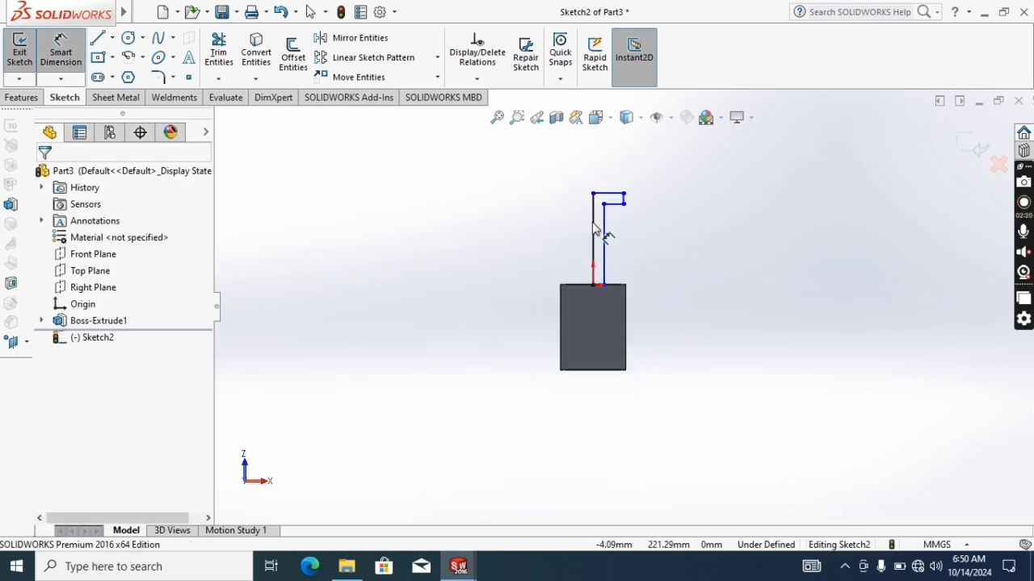
{"action": "left_click", "coordinate": [595, 230]}
{"action": "left_click", "coordinate": [554, 228]}
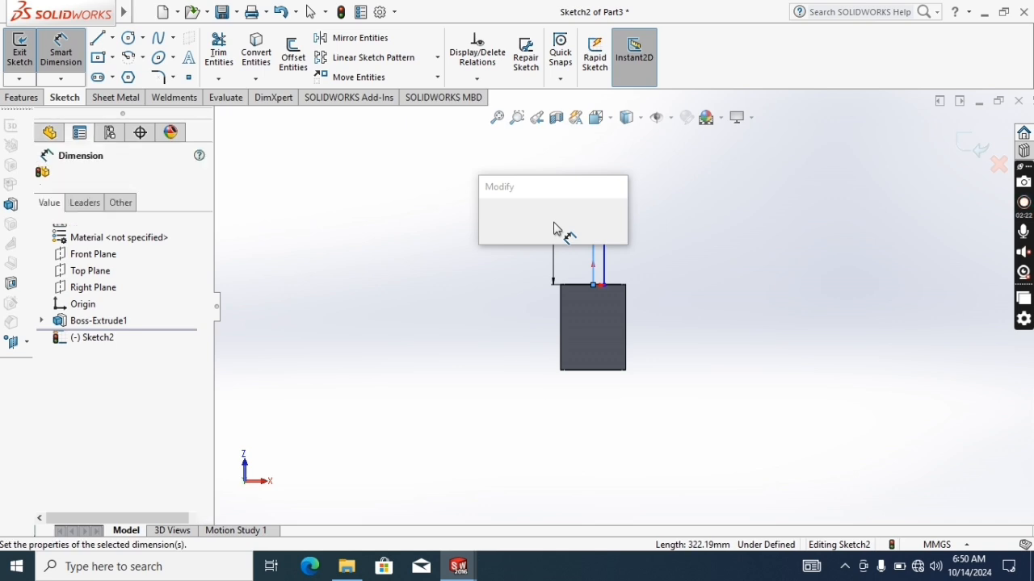
{"action": "type", "text": "250"}
{"action": "key", "text": "Return"}
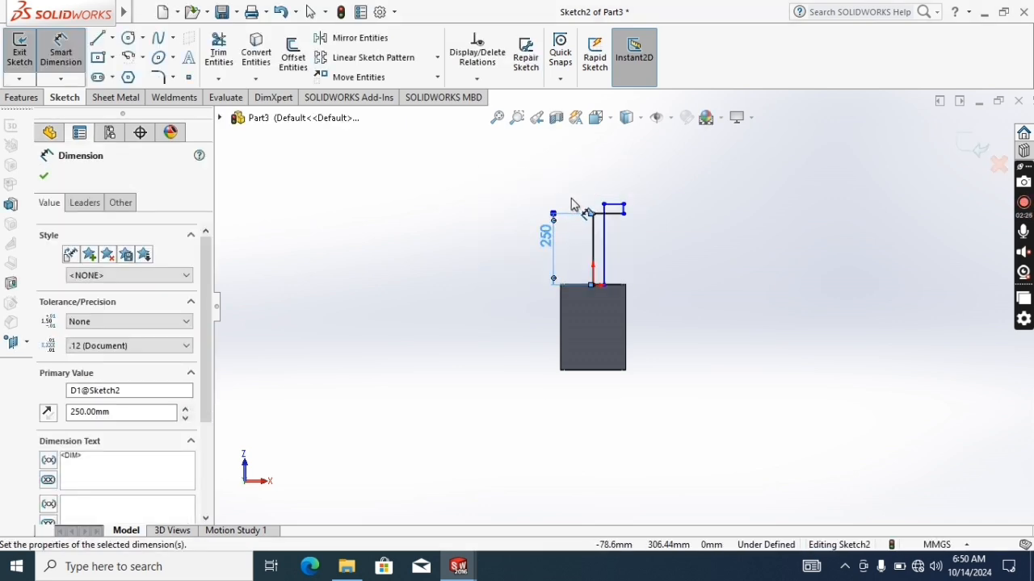
Undo the last dimension value change and delete the dimension of the long vertical line
{"action": "key", "text": "Escape"}
{"action": "key", "text": "ctrl+z"}
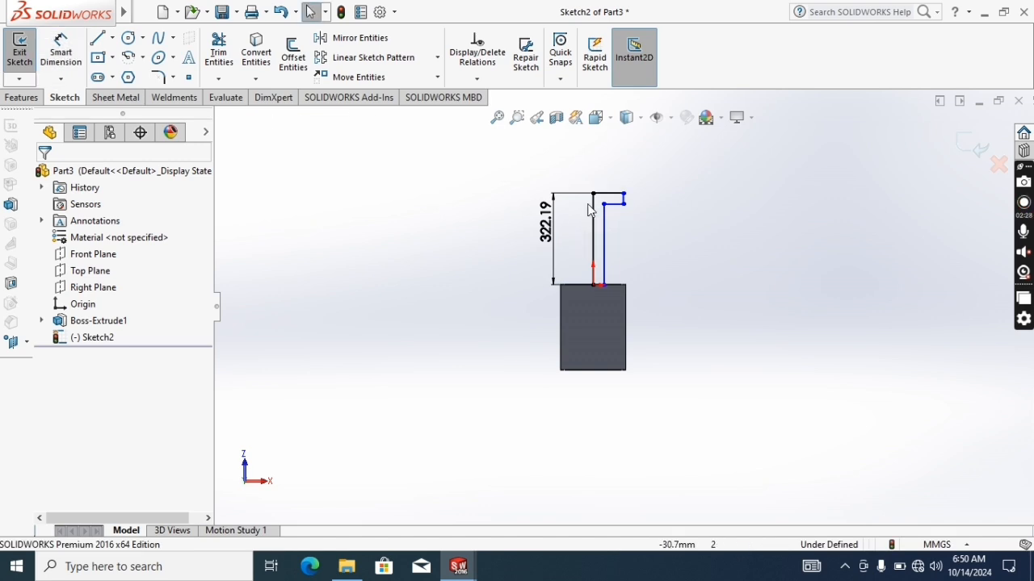
{"action": "left_click", "coordinate": [547, 235]}
{"action": "right_click", "coordinate": [547, 234]}
{"action": "left_click", "coordinate": [582, 350]}
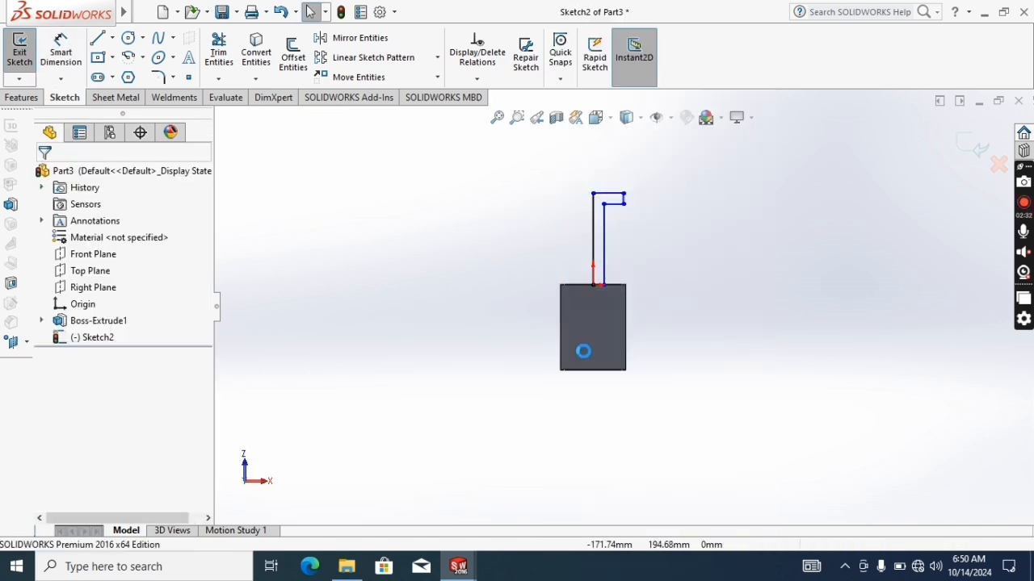
Dimension the short end edge of the outline's horizontal arm as 20 mm
{"action": "scroll", "coordinate": [631, 200], "scroll_direction": "down", "scroll_amount": 2}
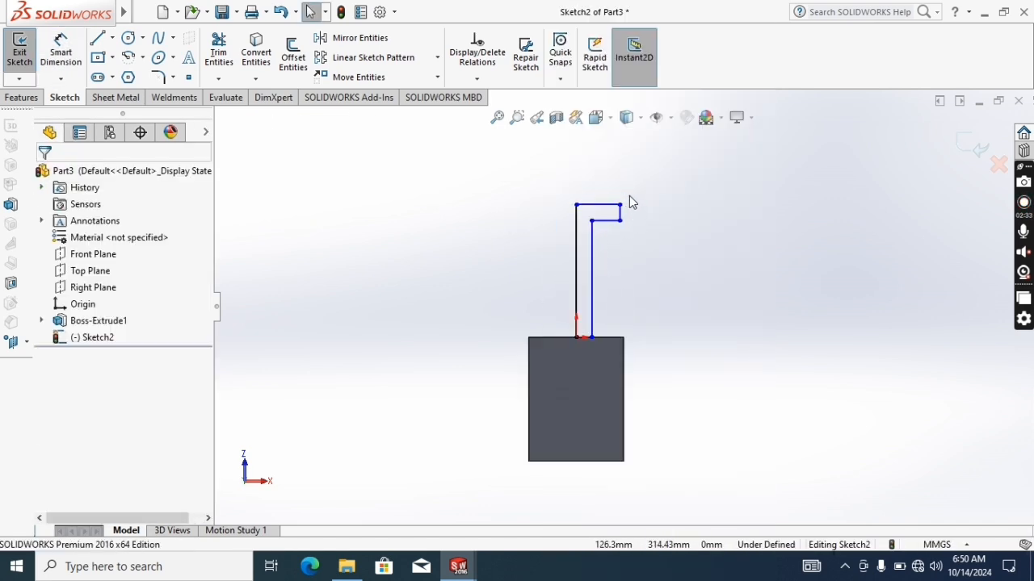
{"action": "left_click", "coordinate": [58, 47]}
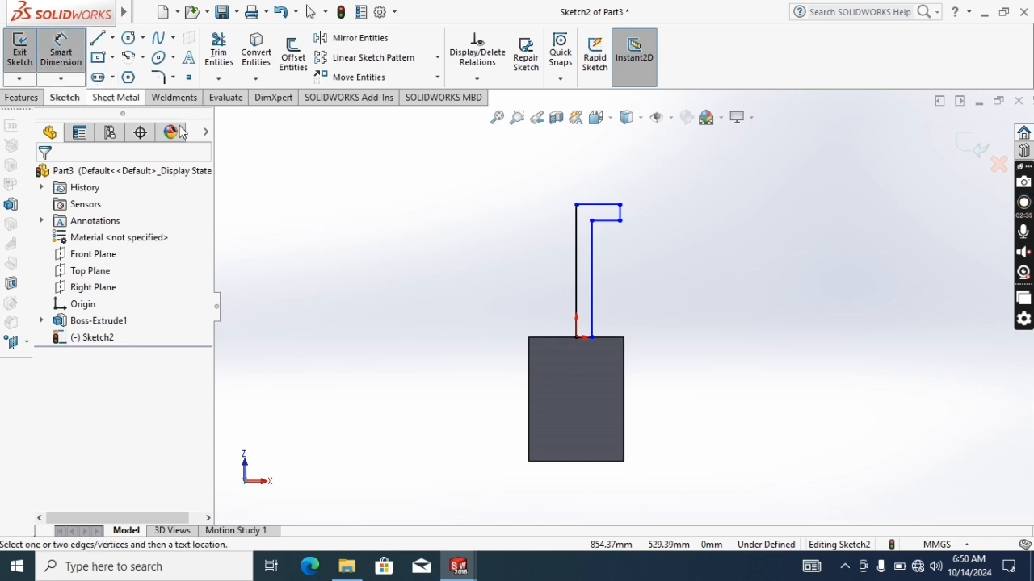
{"action": "left_click", "coordinate": [621, 214]}
{"action": "left_click", "coordinate": [651, 216]}
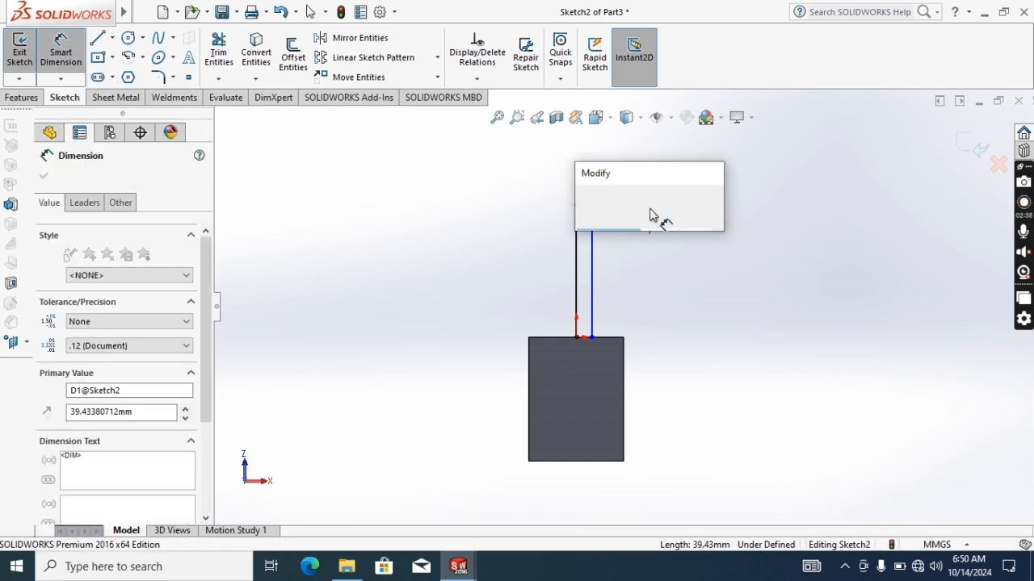
{"action": "type", "text": "20"}
{"action": "key", "text": "Return"}
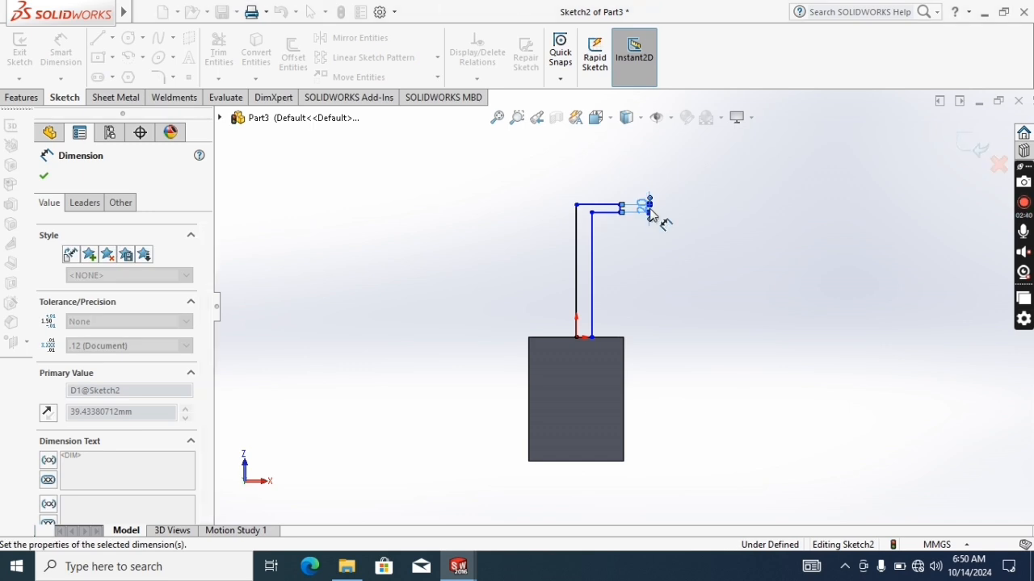
Dimension the long vertical line starting at the origin as 250 mm
{"action": "left_click", "coordinate": [576, 246]}
{"action": "left_click", "coordinate": [541, 243]}
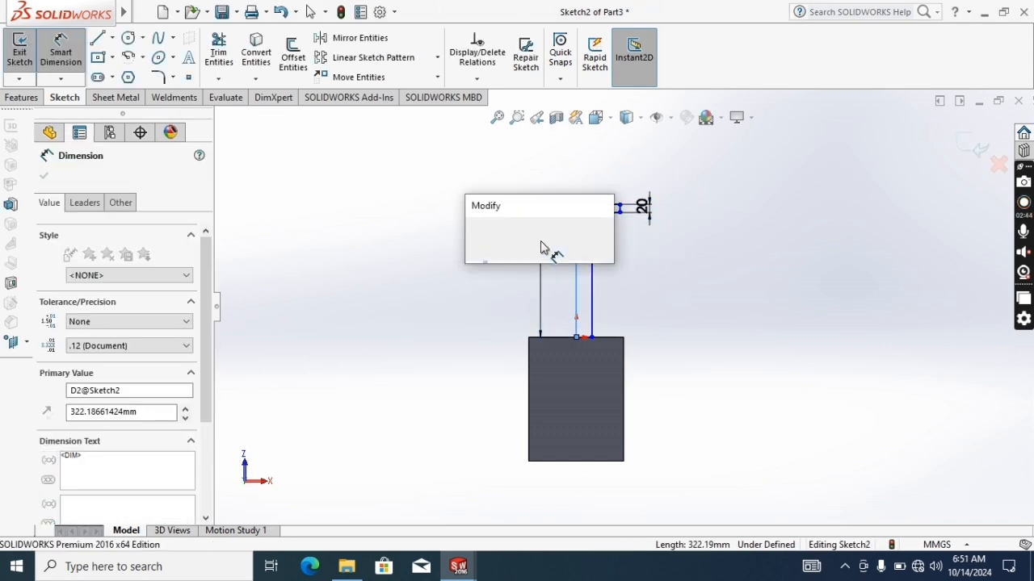
{"action": "type", "text": "250"}
{"action": "key", "text": "Return"}
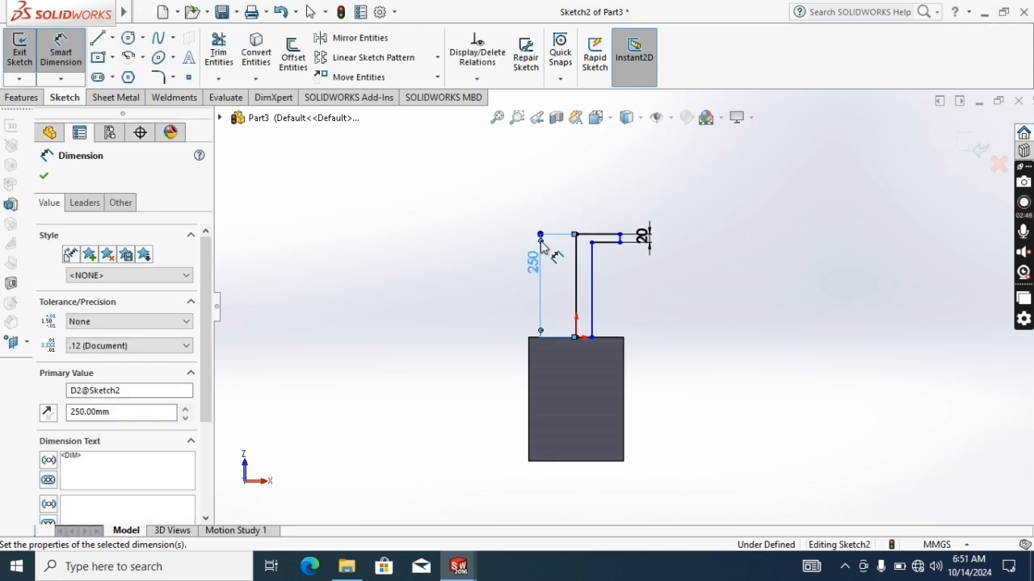
Dimension the short base line of the outline at the body's edge as 15 mm
{"action": "left_click", "coordinate": [585, 339]}
{"action": "left_click", "coordinate": [592, 372]}
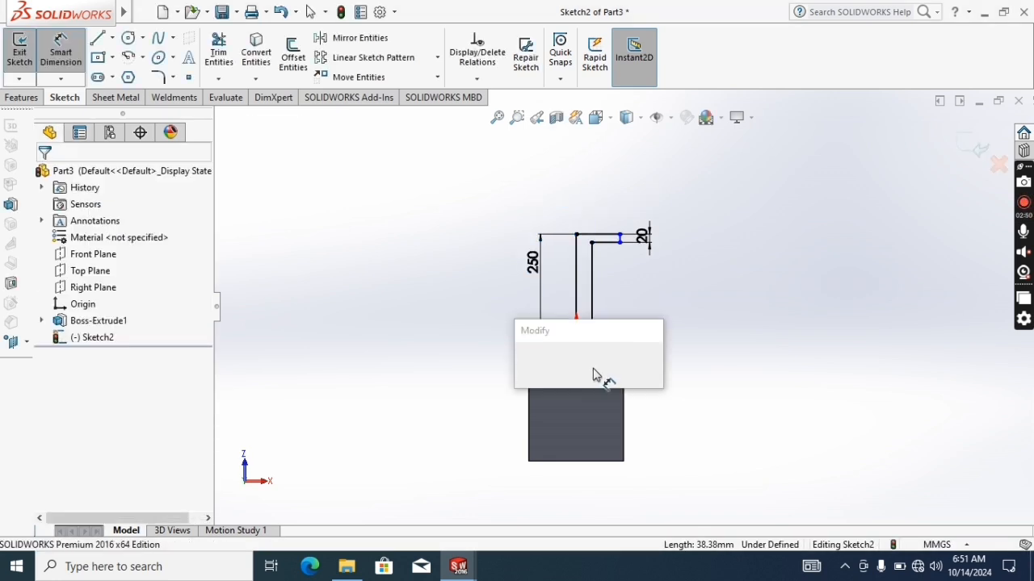
{"action": "type", "text": "15"}
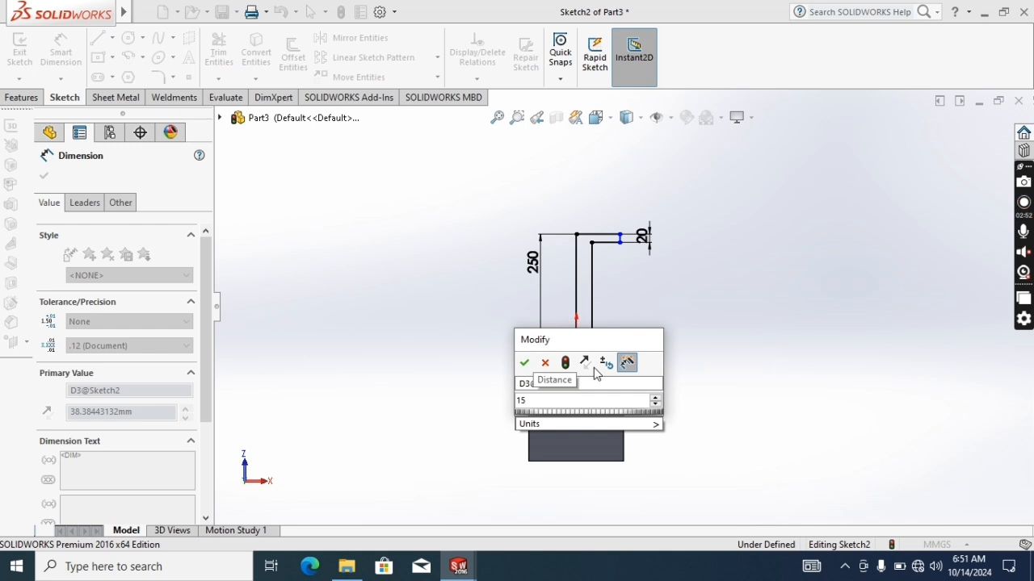
{"action": "key", "text": "Return"}
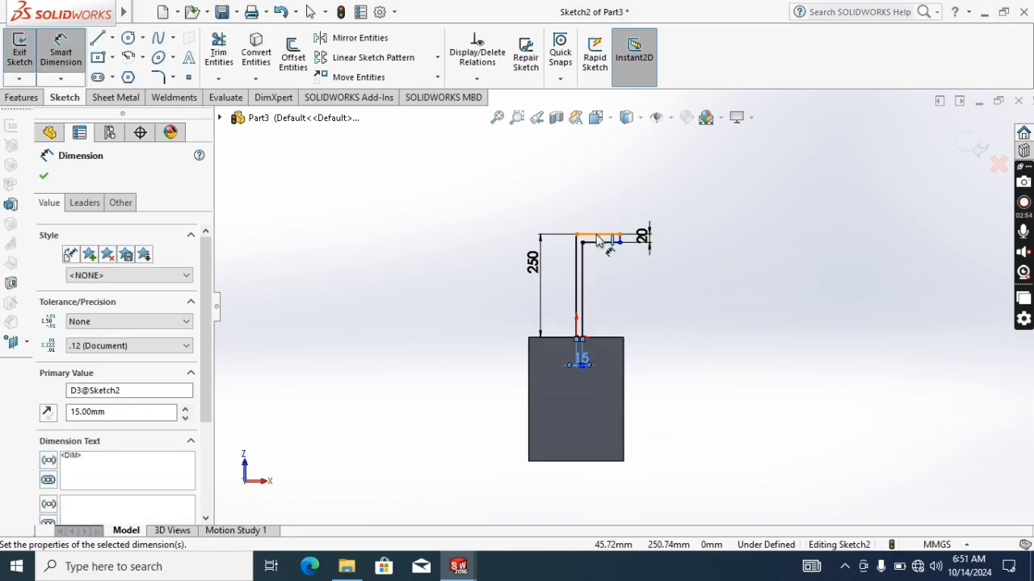
{"action": "scroll", "coordinate": [597, 240], "scroll_direction": "down", "scroll_amount": 3}
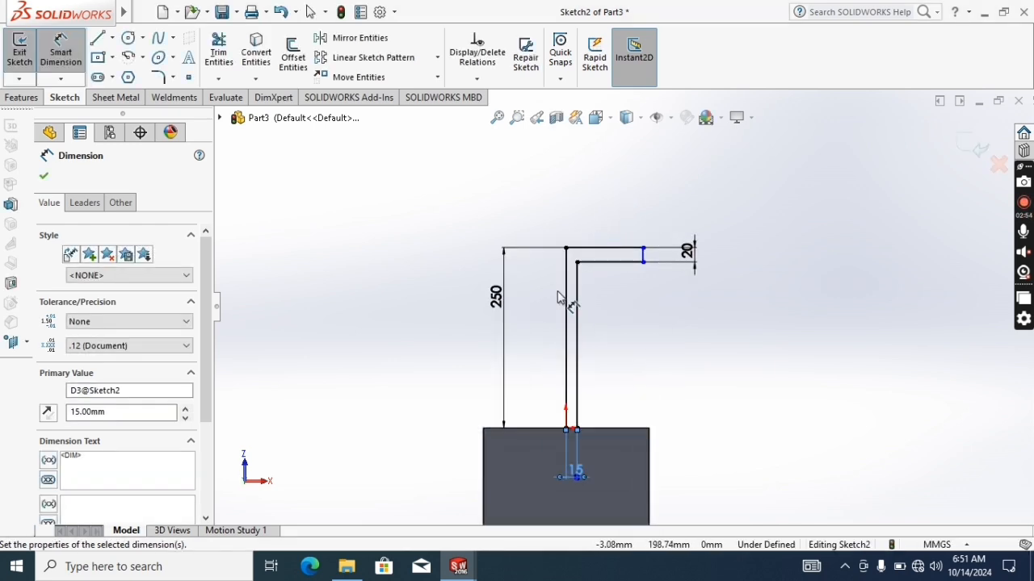
{"action": "left_click", "coordinate": [44, 178]}
Mirror the half outline's arm, end, inner vertical and base lines about the long vertical line through the origin, completing the T shape
{"action": "left_click", "coordinate": [345, 38]}
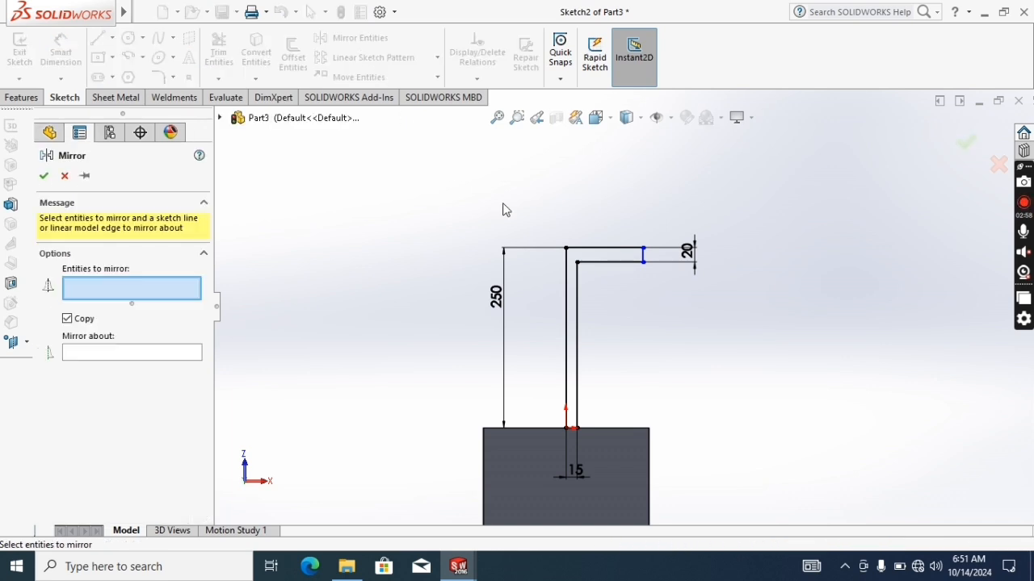
{"action": "left_click", "coordinate": [614, 250]}
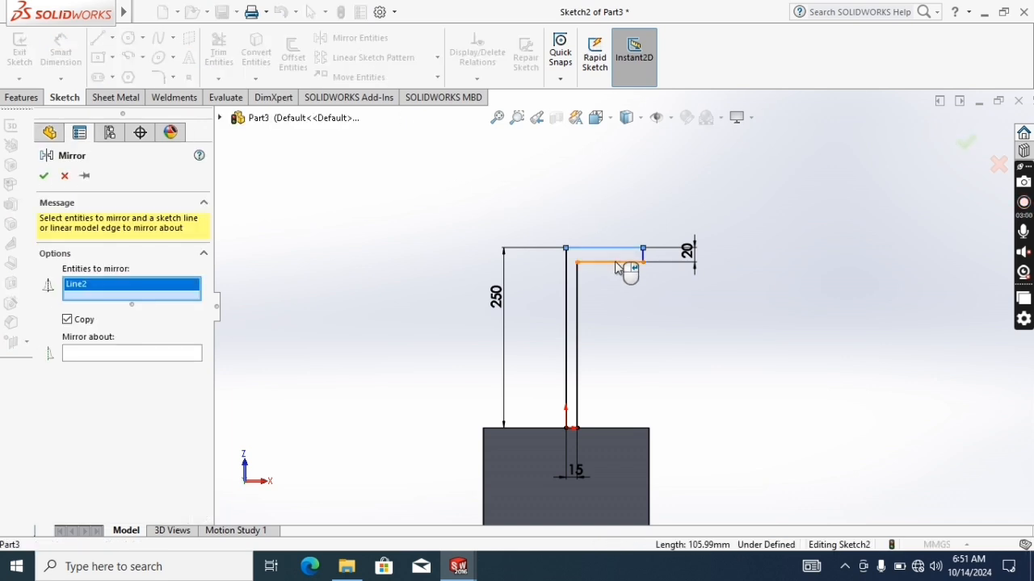
{"action": "left_click", "coordinate": [621, 263]}
{"action": "left_click", "coordinate": [643, 261]}
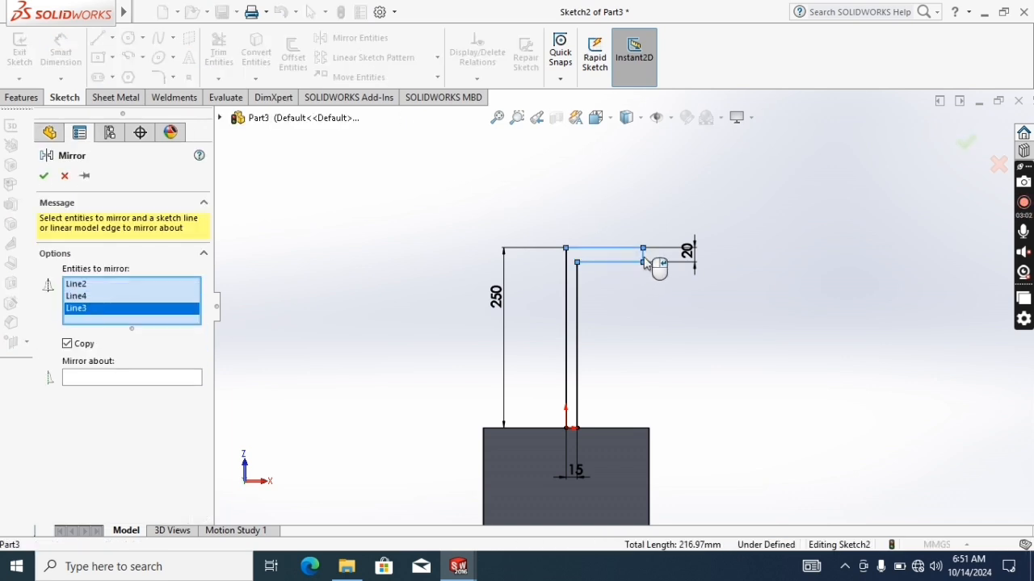
{"action": "left_click", "coordinate": [577, 333]}
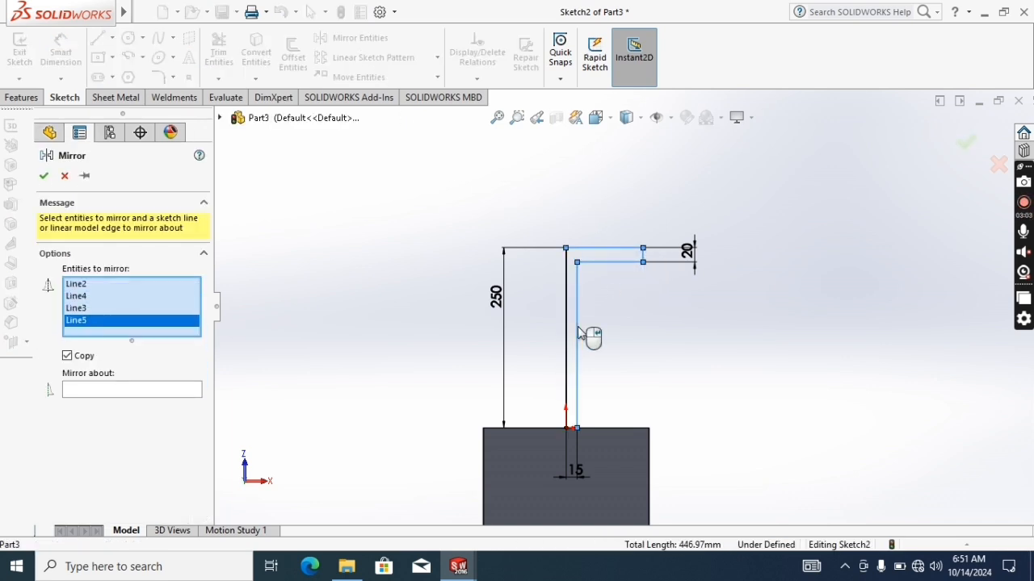
{"action": "left_click", "coordinate": [573, 429]}
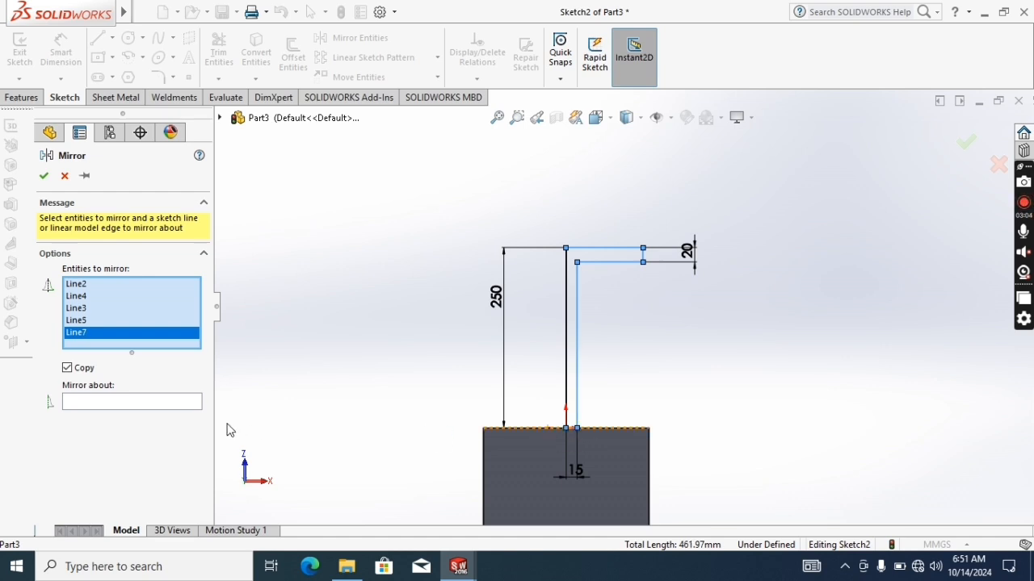
{"action": "left_click", "coordinate": [153, 402]}
{"action": "left_click", "coordinate": [567, 324]}
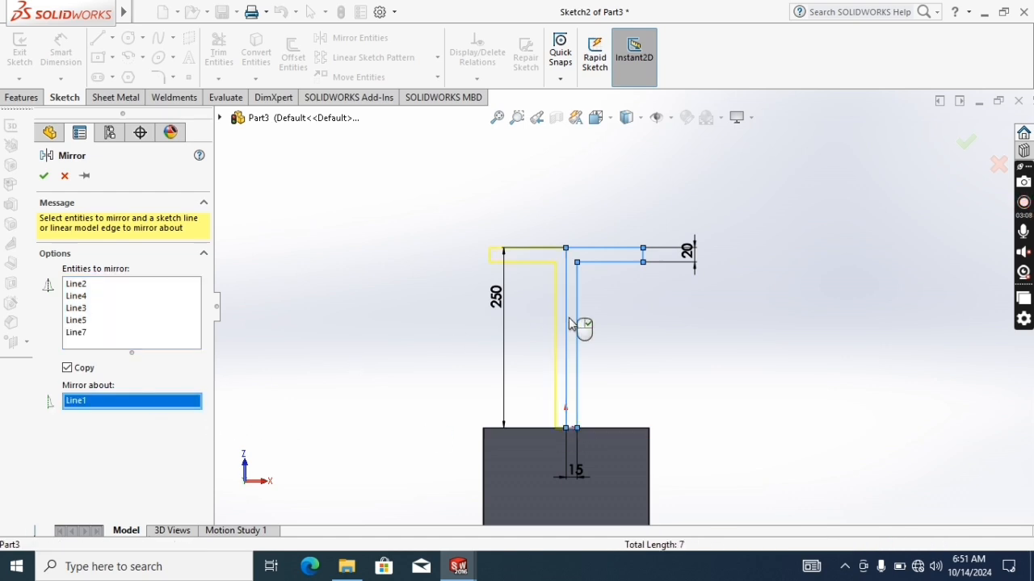
{"action": "left_click", "coordinate": [44, 178]}
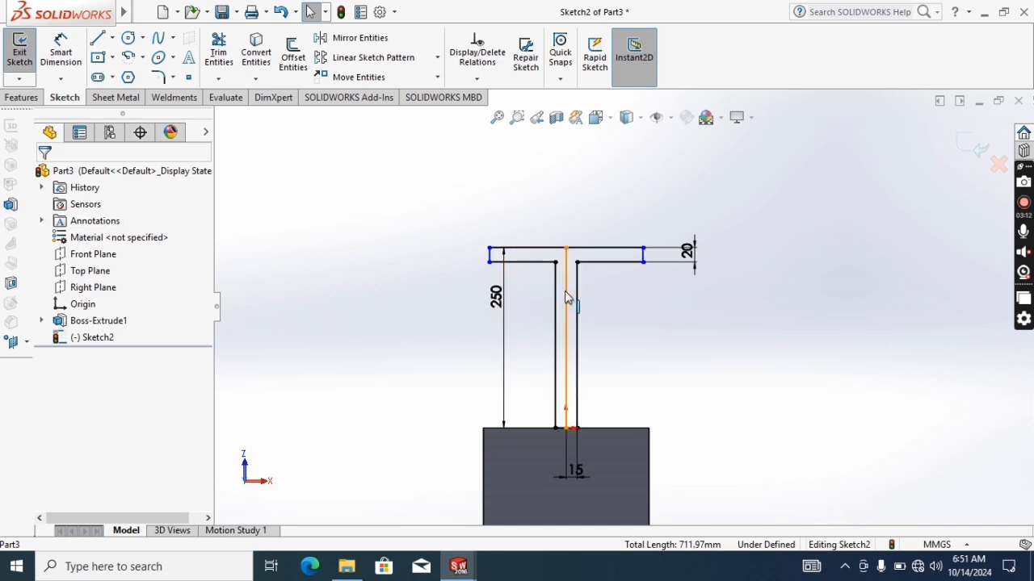
Sketch a circle of 10 mm radius centred on each short end edge of the T's crossbar
{"action": "left_click", "coordinate": [128, 40]}
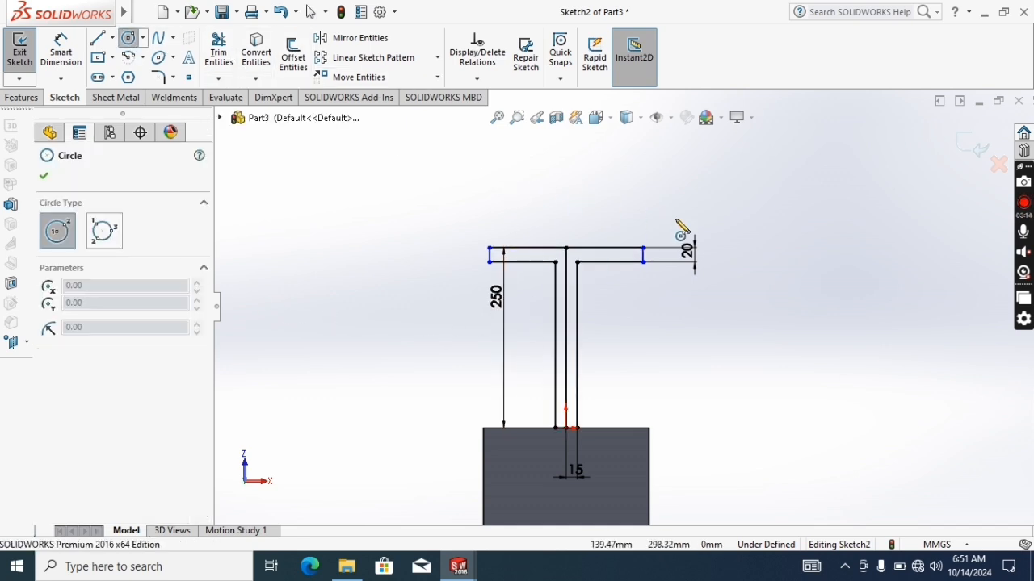
{"action": "scroll", "coordinate": [611, 291], "scroll_direction": "down", "scroll_amount": 3}
{"action": "left_click", "coordinate": [598, 289]}
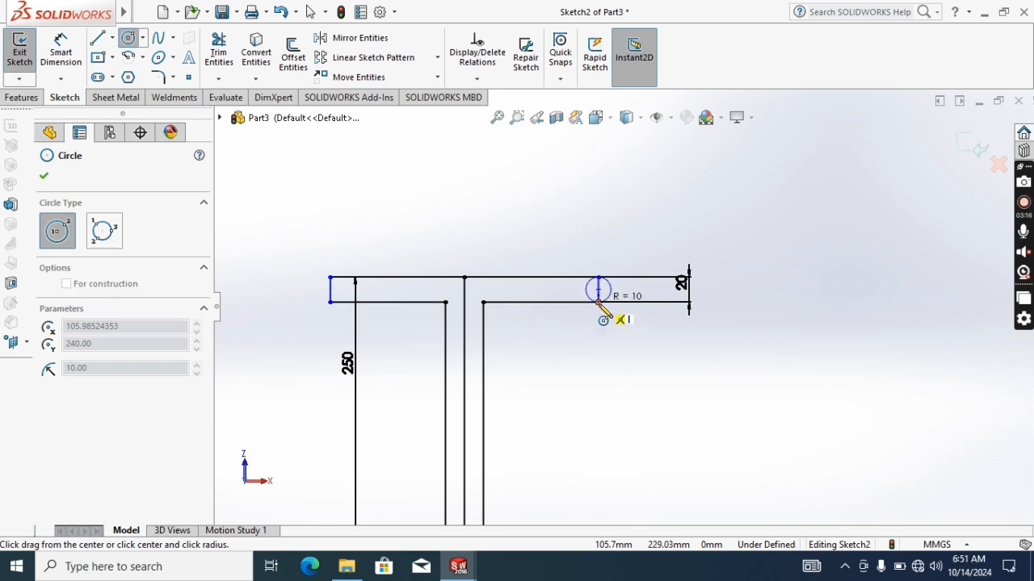
{"action": "left_click", "coordinate": [598, 301]}
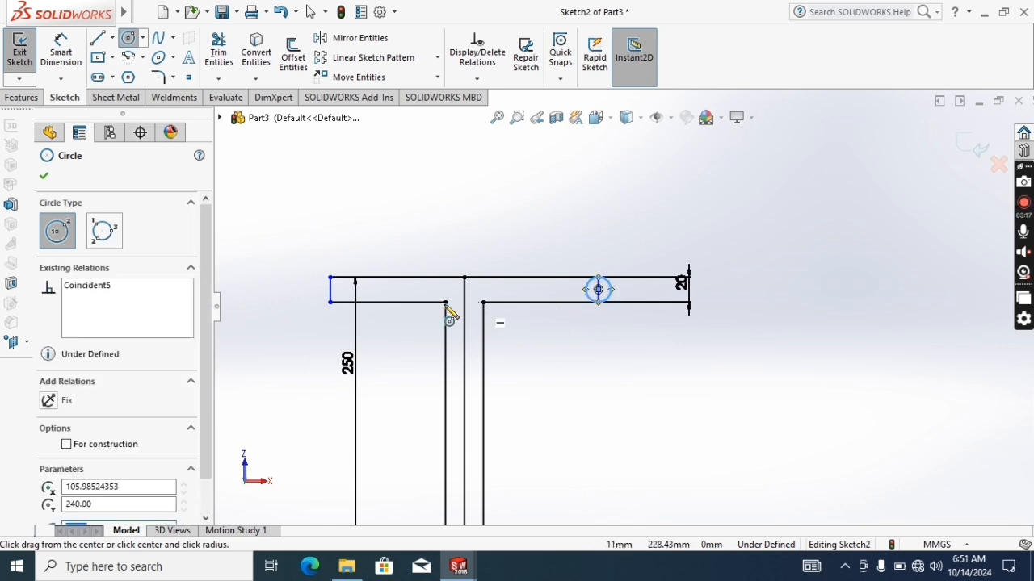
{"action": "left_click", "coordinate": [330, 289]}
{"action": "left_click", "coordinate": [331, 303]}
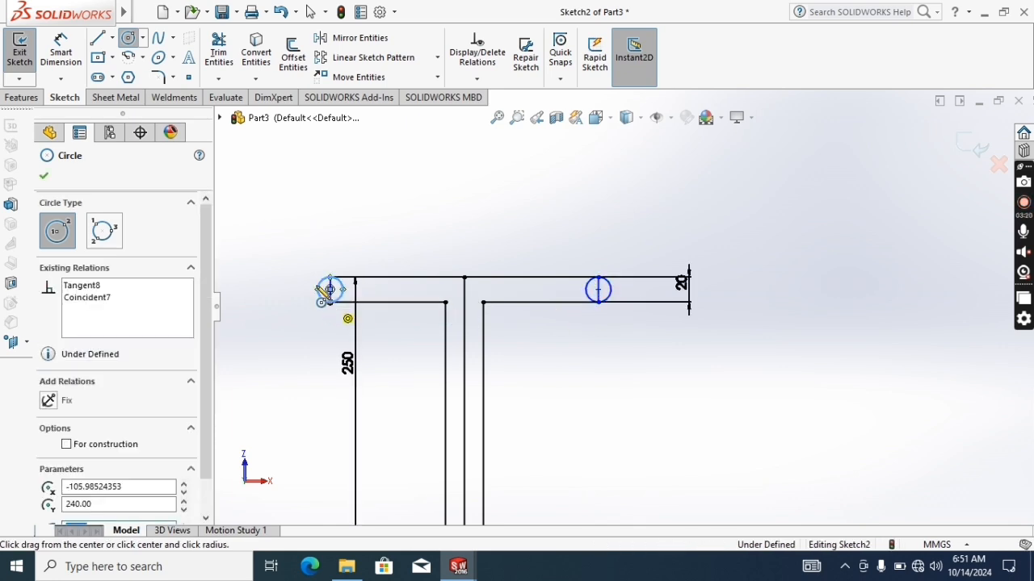
Trim the inner halves of both circles and the straight end edges so the crossbar has rounded ends
{"action": "left_click", "coordinate": [218, 52]}
{"action": "scroll", "coordinate": [282, 282], "scroll_direction": "down", "scroll_amount": 3}
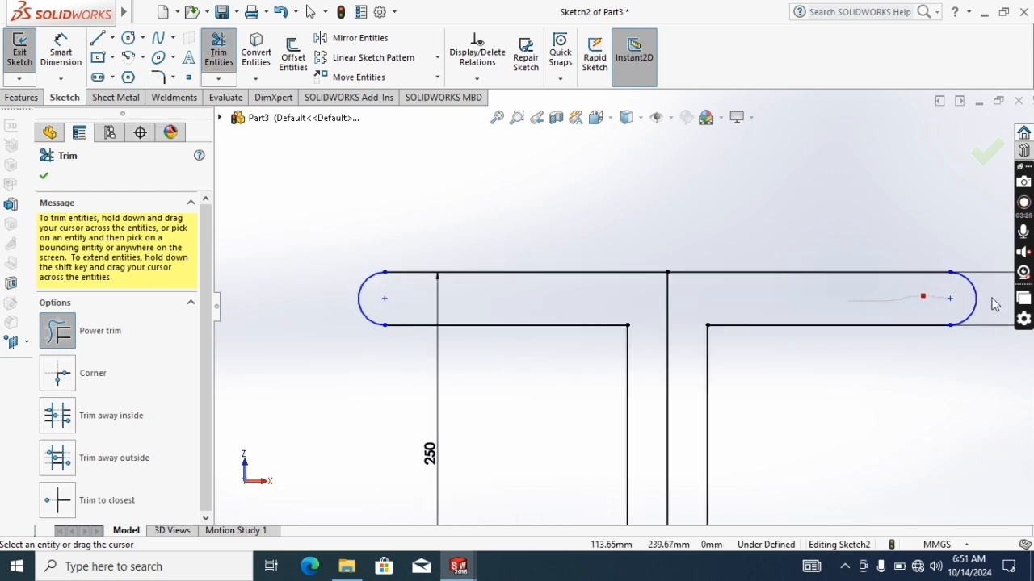
{"action": "left_click_drag", "start_coordinate": [993, 304], "coordinate": [960, 304]}
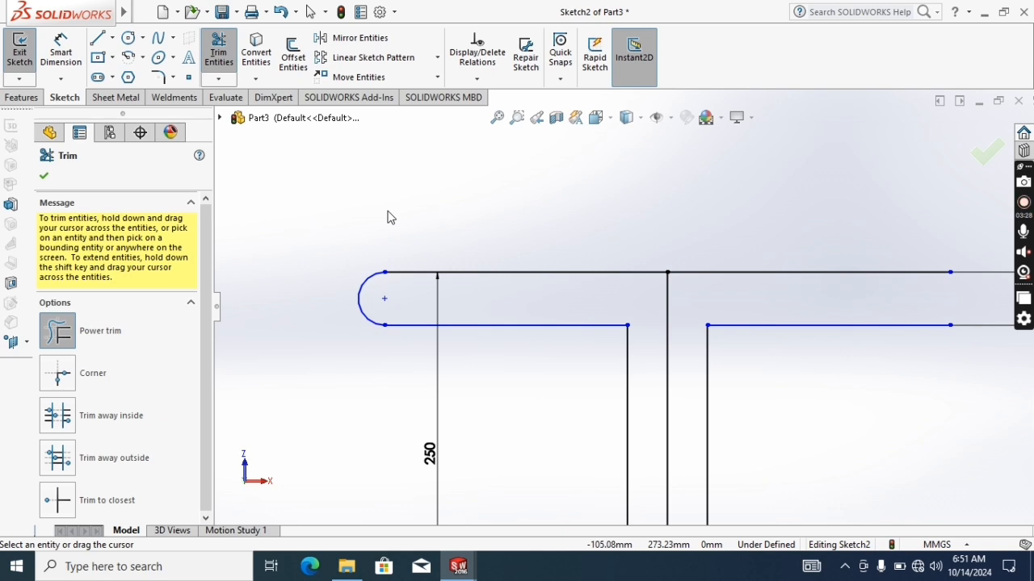
{"action": "key", "text": "ctrl+z"}
{"action": "left_click", "coordinate": [218, 52]}
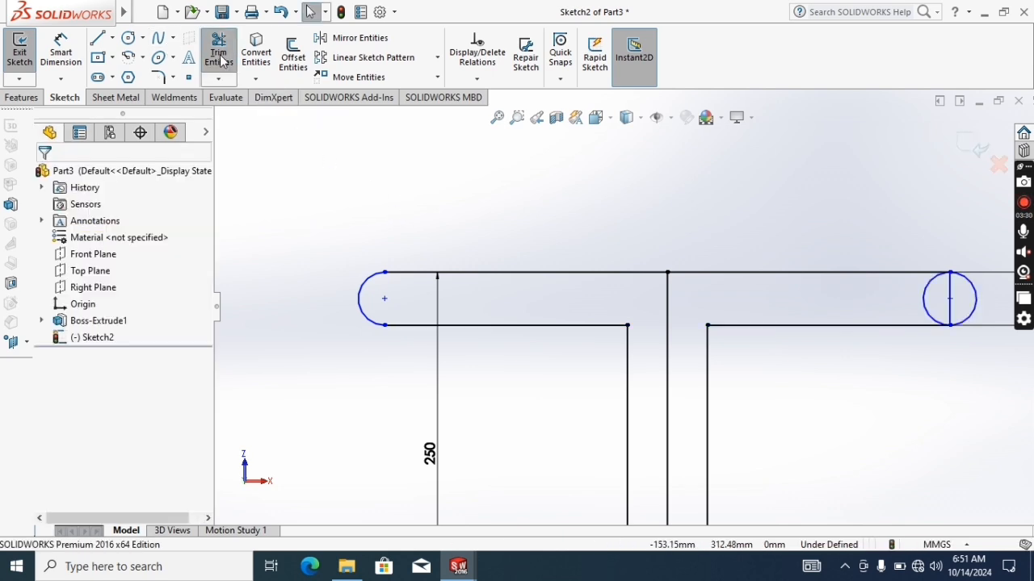
{"action": "left_click_drag", "start_coordinate": [895, 305], "coordinate": [937, 299]}
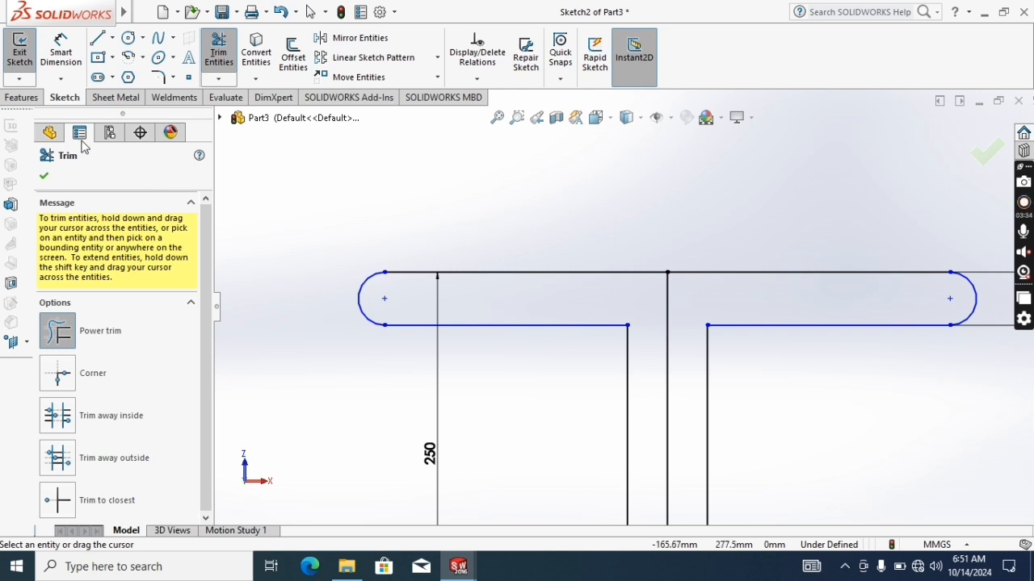
{"action": "left_click", "coordinate": [45, 176]}
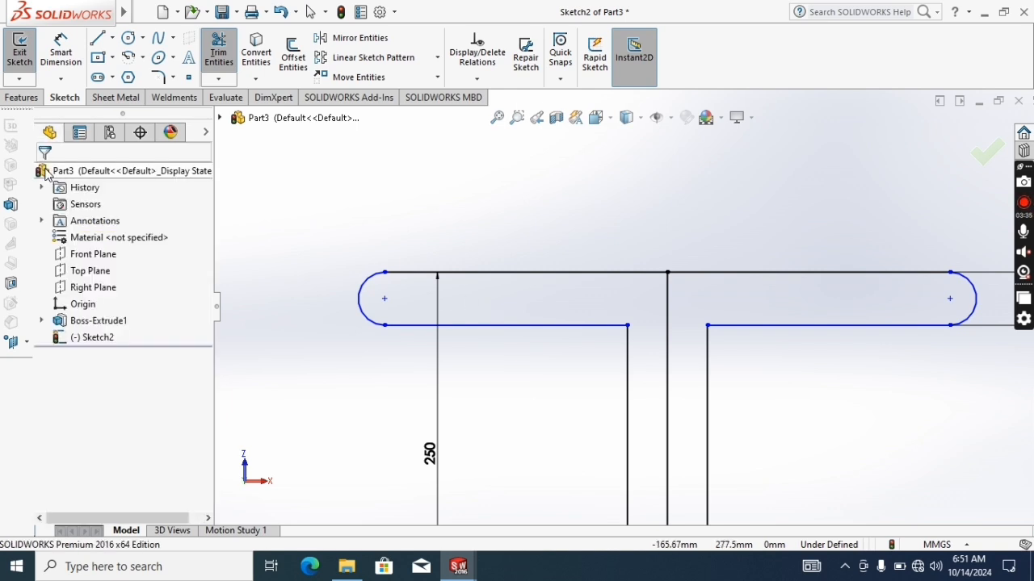
Convert the T's long vertical centre line into construction geometry
{"action": "right_click", "coordinate": [669, 327]}
{"action": "left_click", "coordinate": [701, 199]}
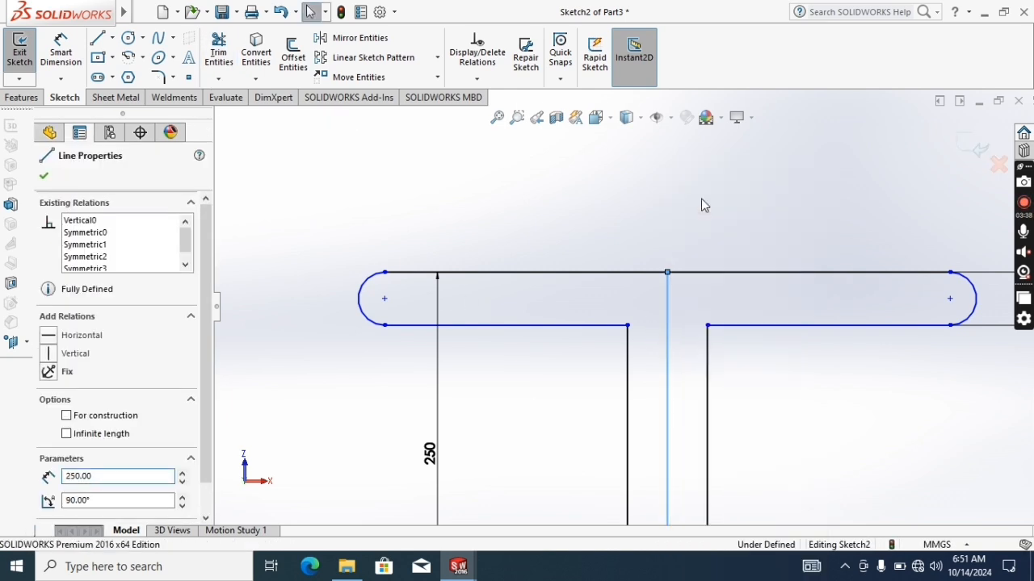
{"action": "left_click", "coordinate": [701, 205]}
Extrude the T-shaped sketch 15 mm blind in the reversed direction, merged with the body
{"action": "scroll", "coordinate": [678, 291], "scroll_direction": "up", "scroll_amount": 5}
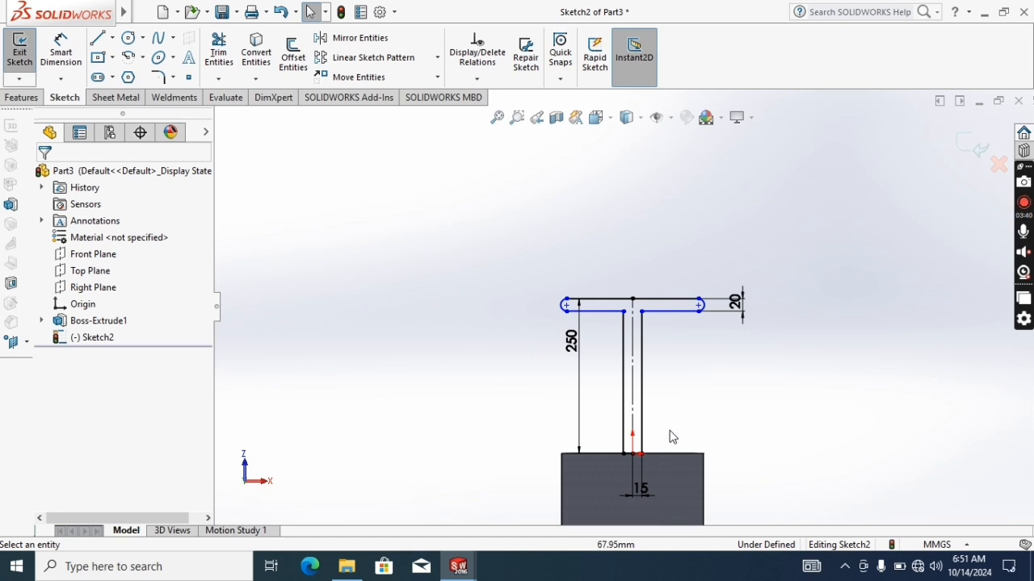
{"action": "left_click", "coordinate": [22, 97]}
{"action": "left_click", "coordinate": [25, 58]}
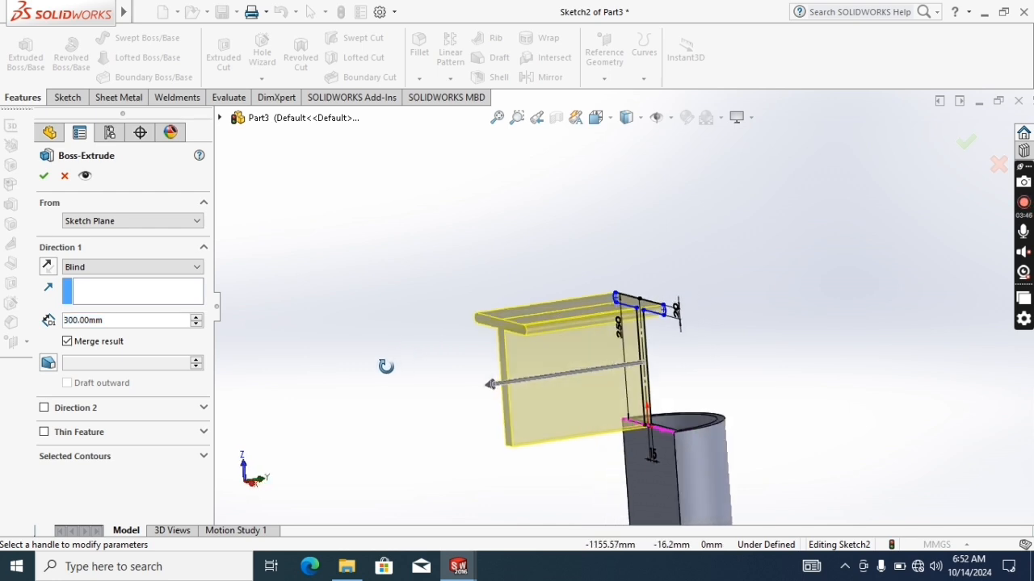
{"action": "left_click", "coordinate": [47, 267]}
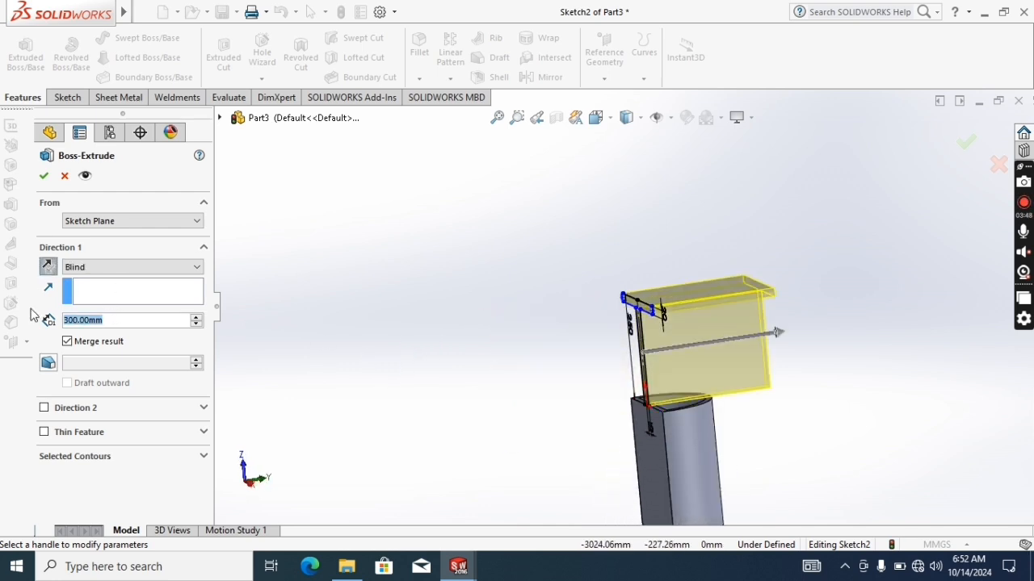
{"action": "type", "text": "15"}
{"action": "key", "text": "Return"}
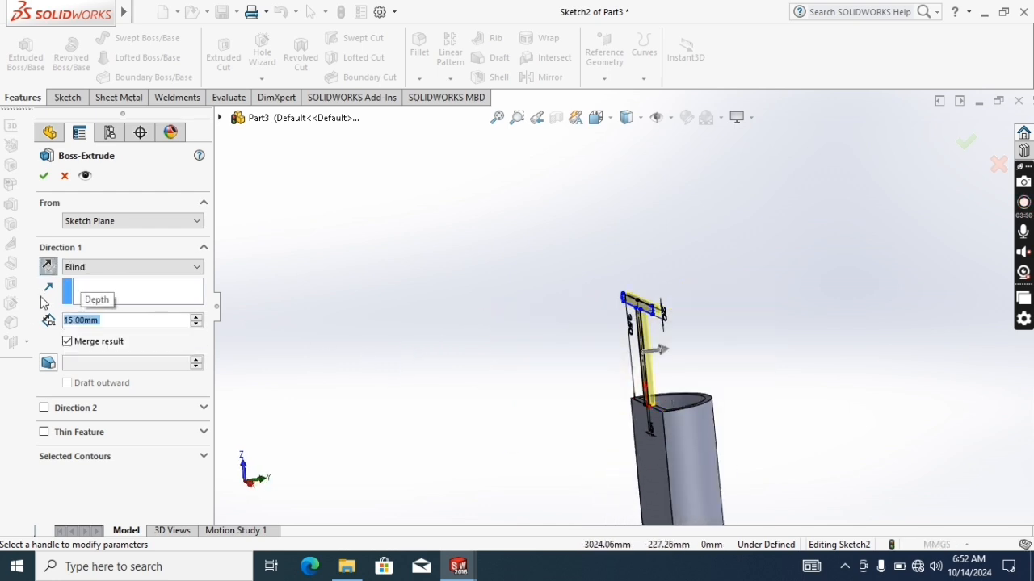
{"action": "left_click", "coordinate": [43, 176]}
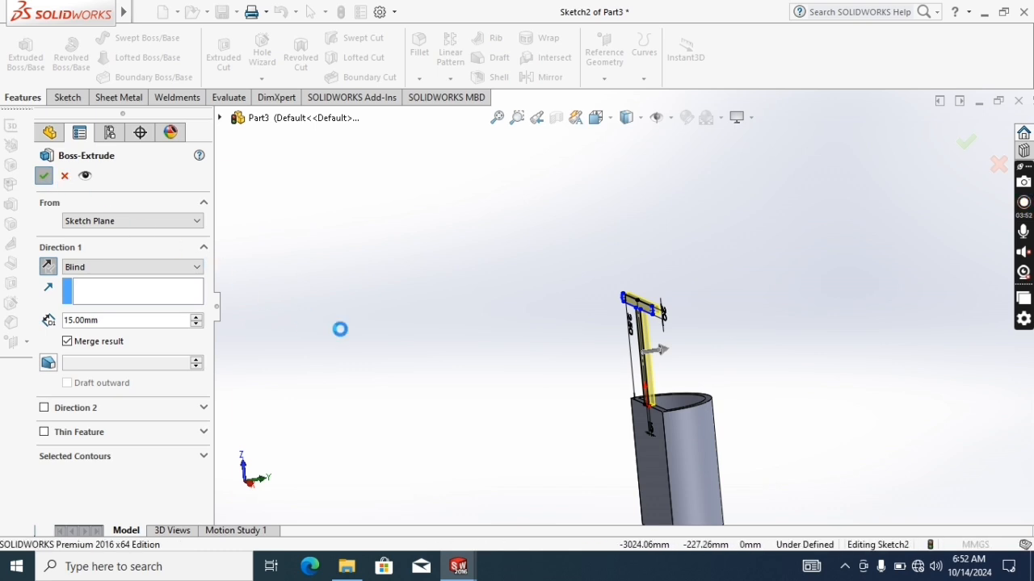
{"action": "left_click", "coordinate": [475, 383]}
Start a new sketch on the body's flat rectangular face, viewed normal to it
{"action": "scroll", "coordinate": [615, 437], "scroll_direction": "up", "scroll_amount": 1}
{"action": "scroll", "coordinate": [647, 424], "scroll_direction": "up", "scroll_amount": 2}
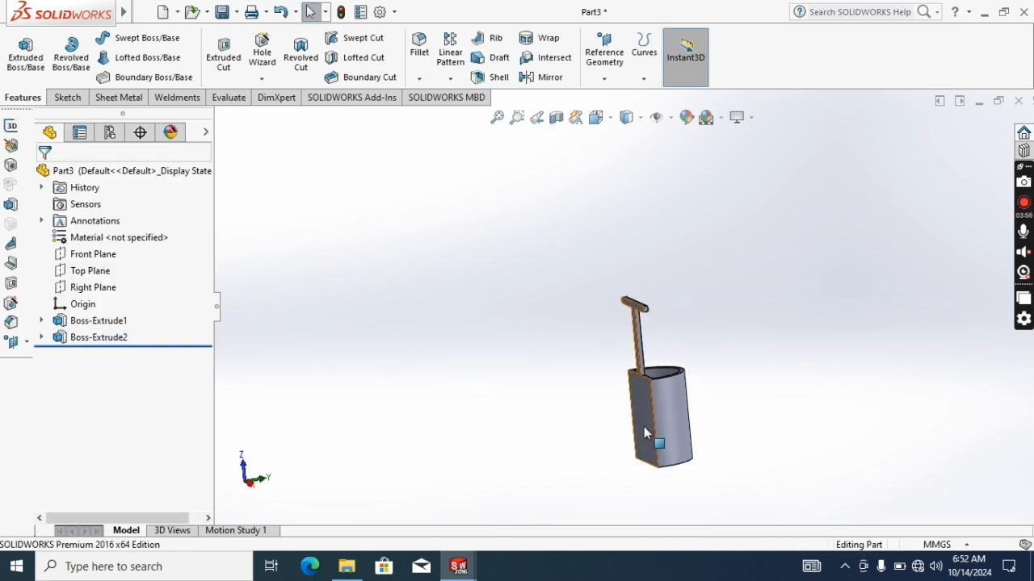
{"action": "right_click", "coordinate": [643, 427]}
{"action": "left_click", "coordinate": [728, 143]}
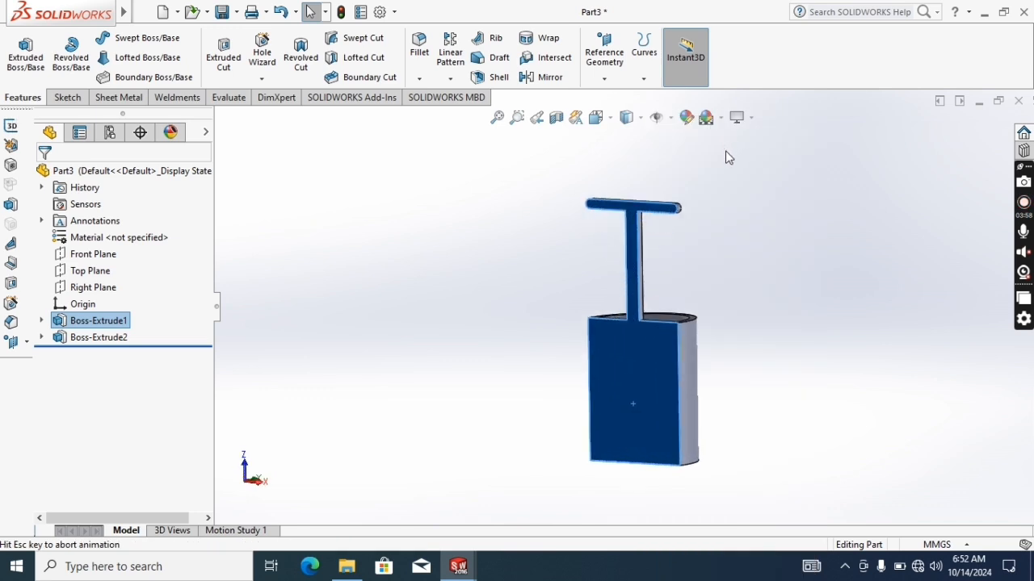
{"action": "left_click", "coordinate": [67, 98]}
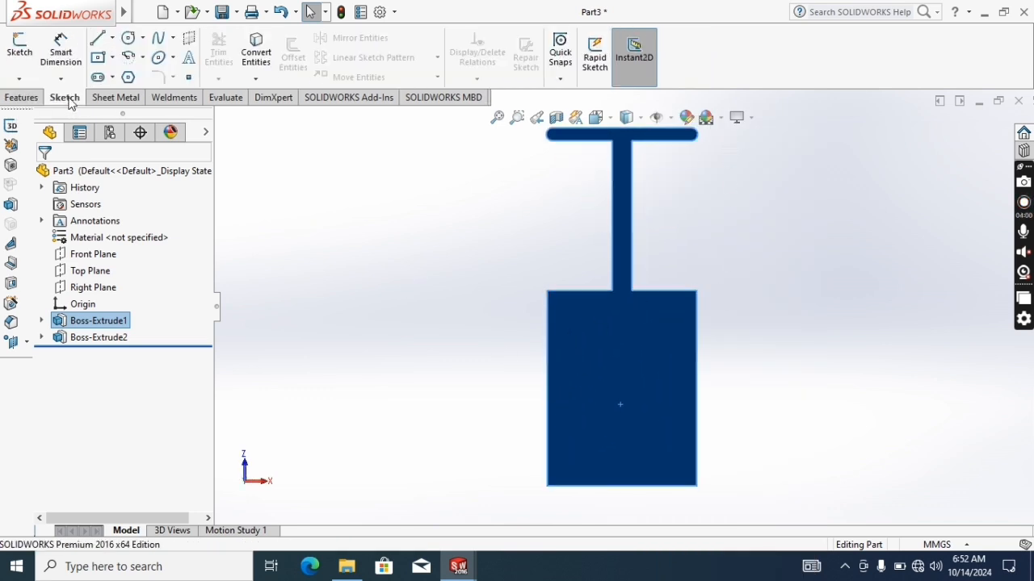
{"action": "left_click", "coordinate": [13, 58]}
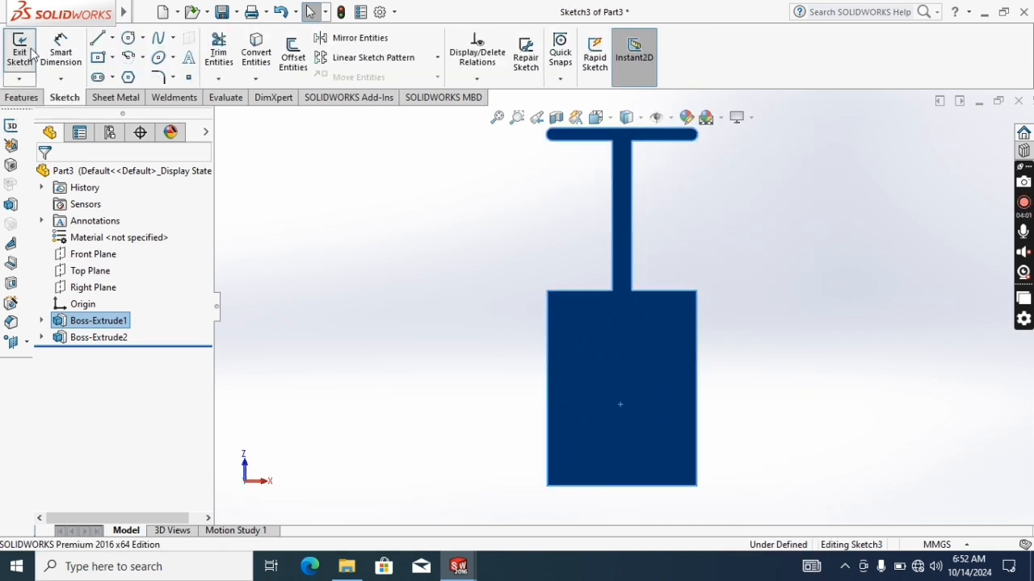
Draw a closed strip of lines about 229 by 27 mm across the face, its upper line starting at the side edge's midpoint
{"action": "left_click", "coordinate": [98, 40]}
{"action": "left_click", "coordinate": [547, 388]}
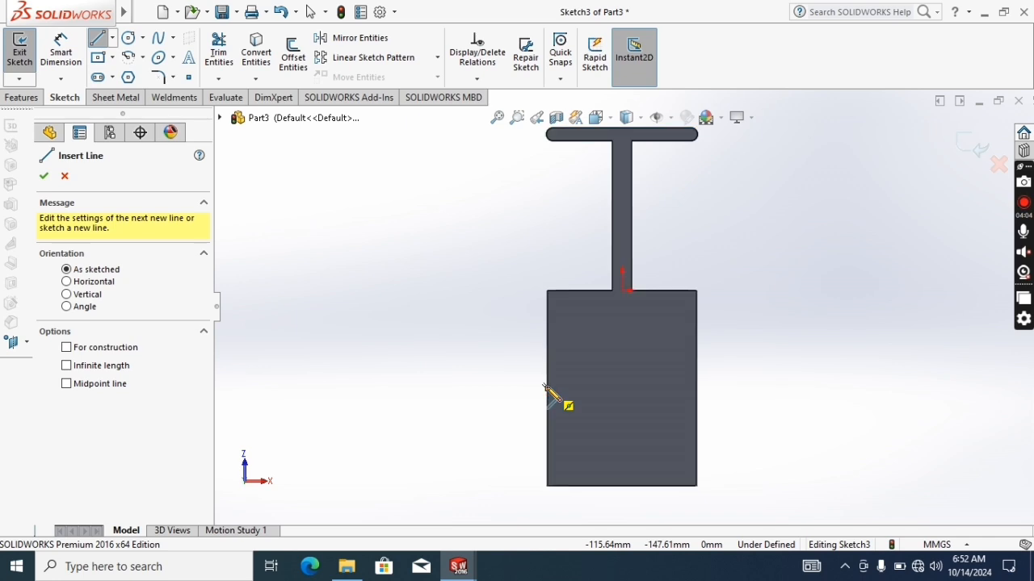
{"action": "left_click", "coordinate": [696, 388]}
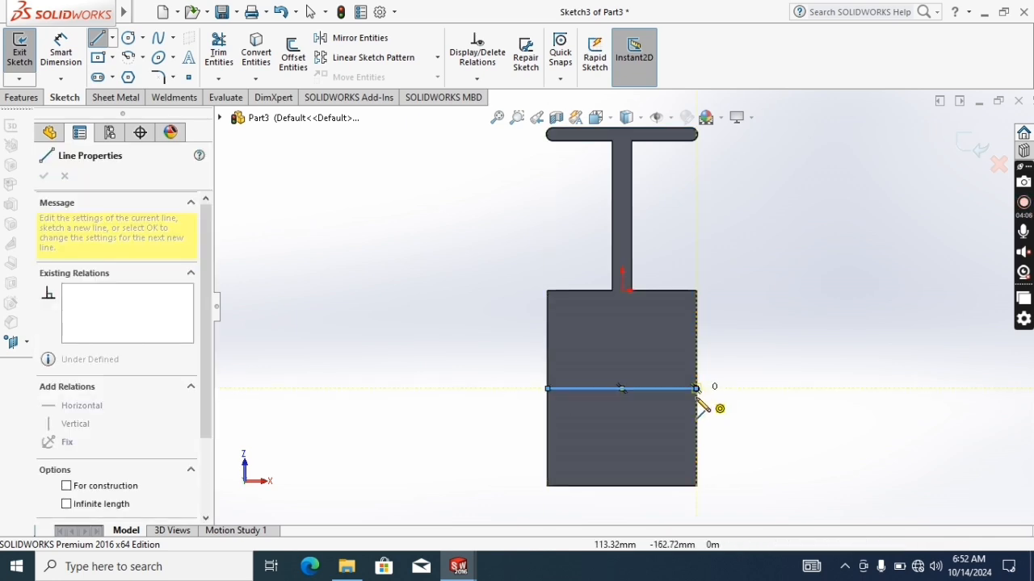
{"action": "left_click", "coordinate": [696, 405]}
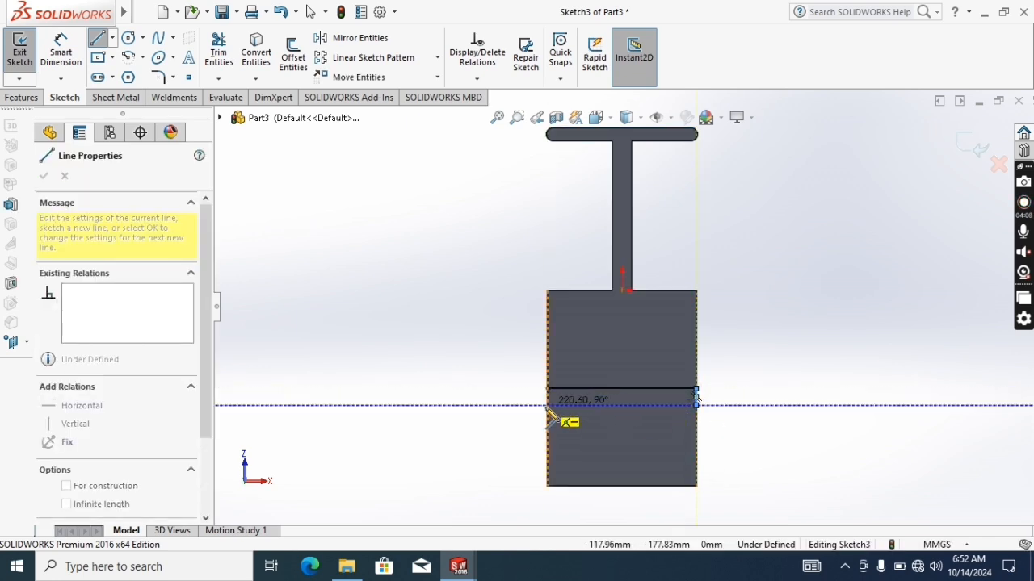
{"action": "left_click", "coordinate": [548, 405]}
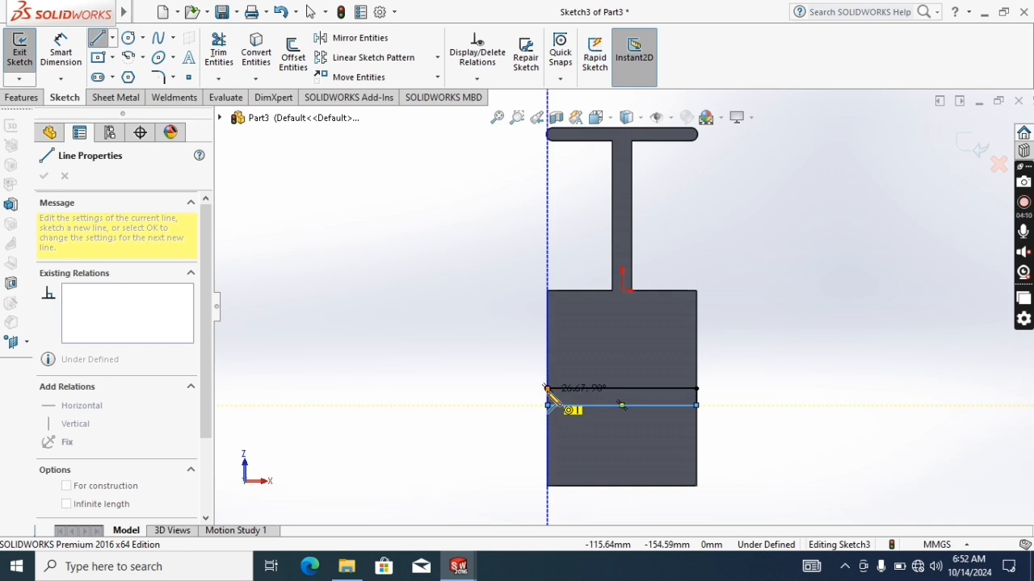
{"action": "left_click", "coordinate": [548, 390]}
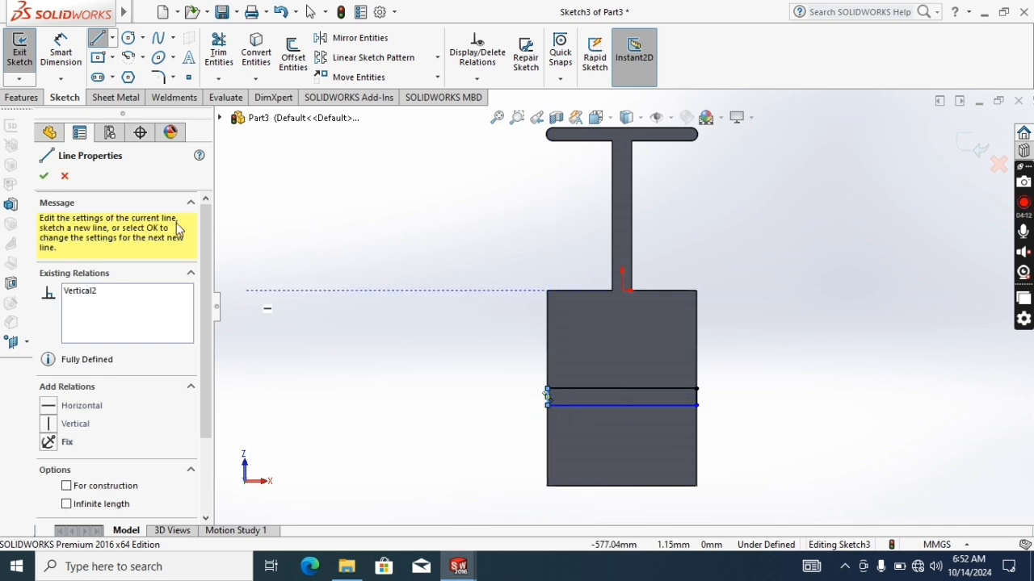
Dimension the strip's short side edge as 15 mm
{"action": "left_click", "coordinate": [60, 50]}
{"action": "scroll", "coordinate": [563, 409], "scroll_direction": "down", "scroll_amount": 2}
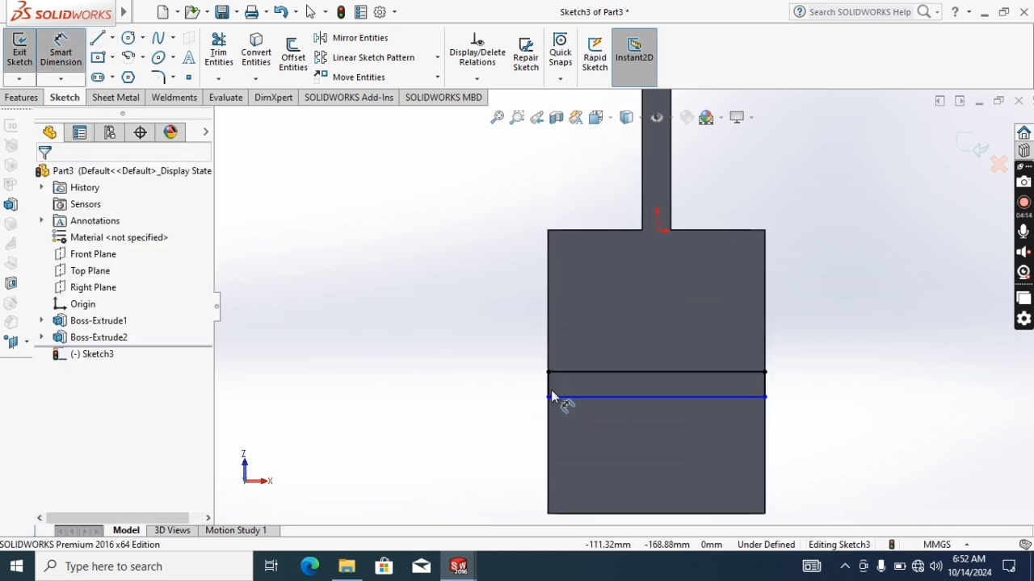
{"action": "left_click", "coordinate": [549, 393]}
{"action": "left_click", "coordinate": [517, 388]}
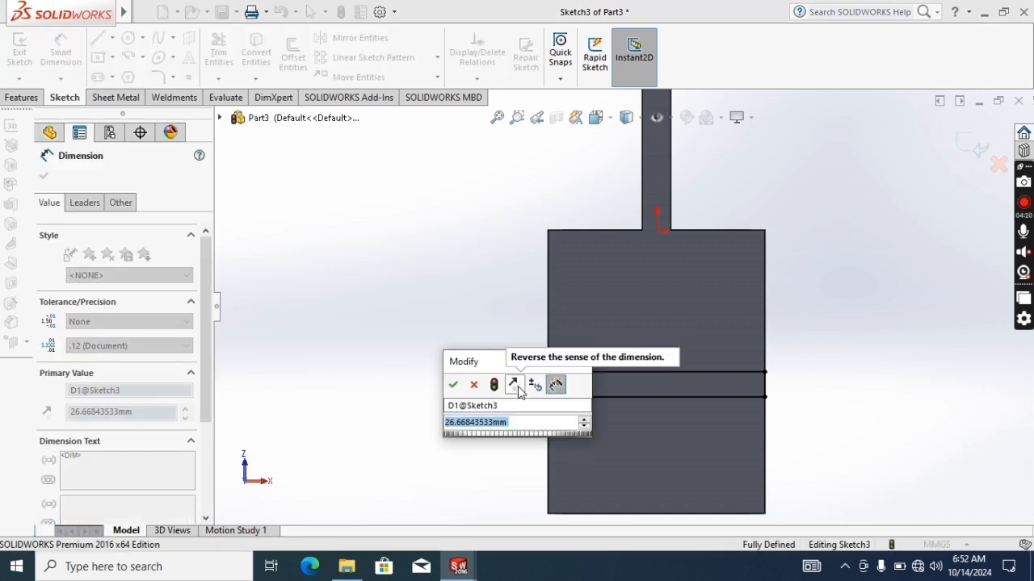
{"action": "type", "text": "15"}
{"action": "key", "text": "Return"}
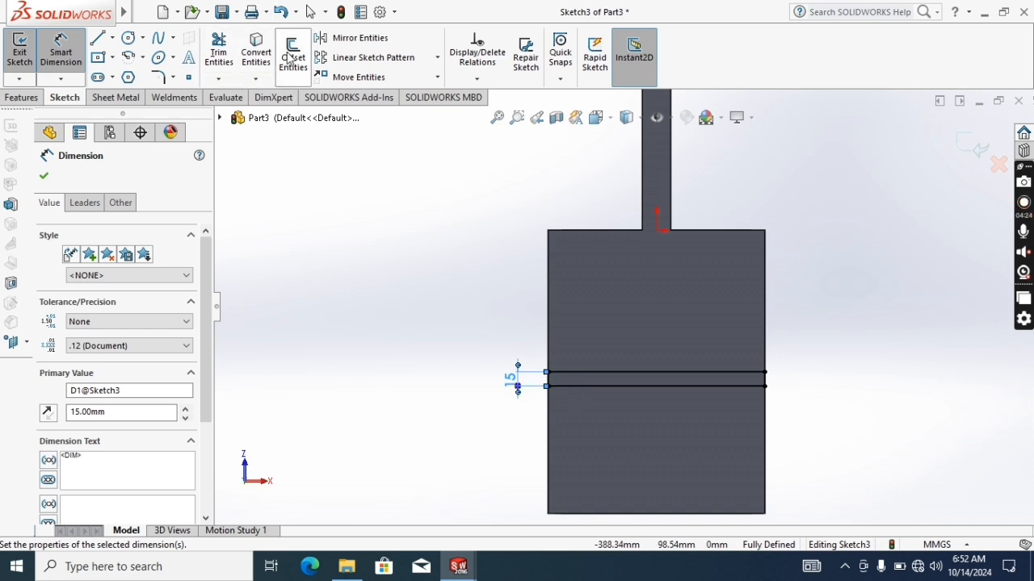
Mirror the strip's lower line and both short side lines about its upper line, and convert that upper line to construction geometry
{"action": "left_click", "coordinate": [351, 41]}
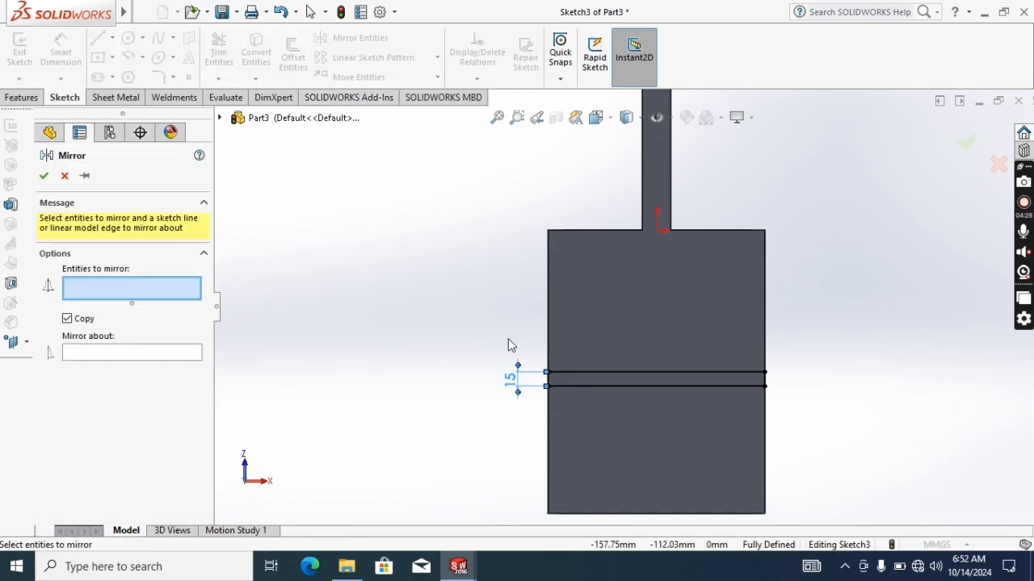
{"action": "left_click", "coordinate": [562, 384]}
{"action": "left_click", "coordinate": [564, 378]}
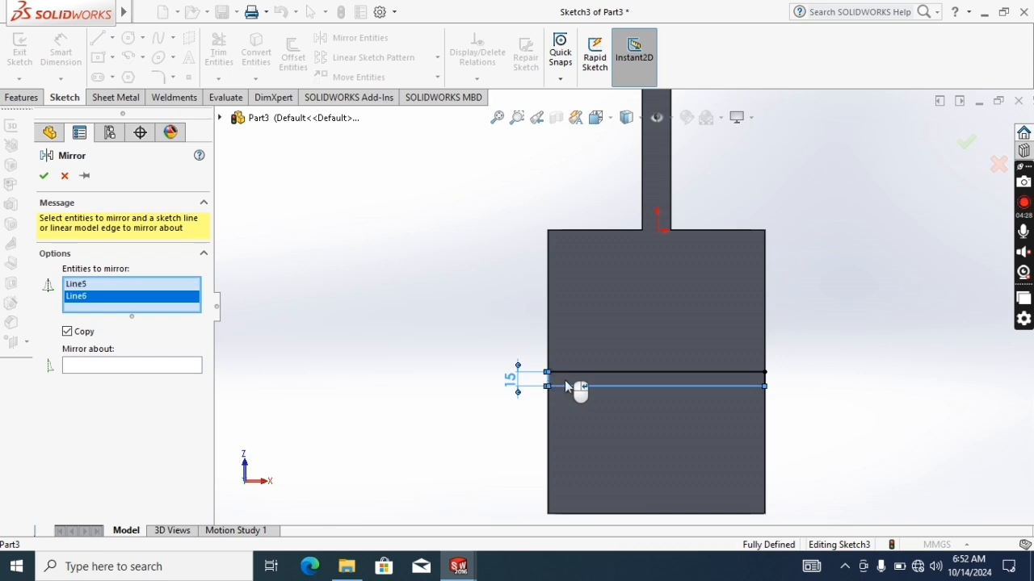
{"action": "left_click", "coordinate": [765, 382]}
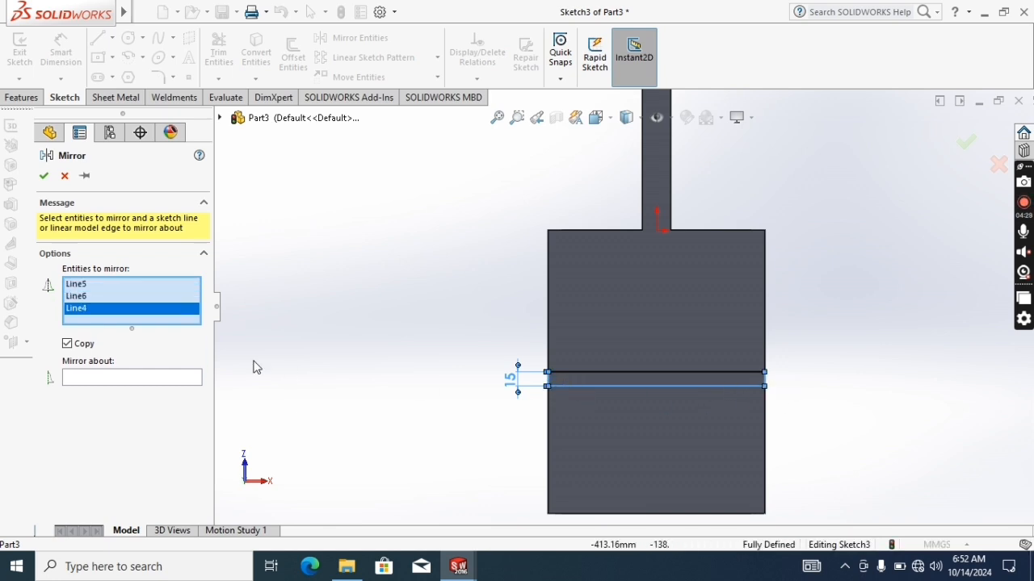
{"action": "left_click", "coordinate": [150, 377]}
{"action": "left_click", "coordinate": [565, 372]}
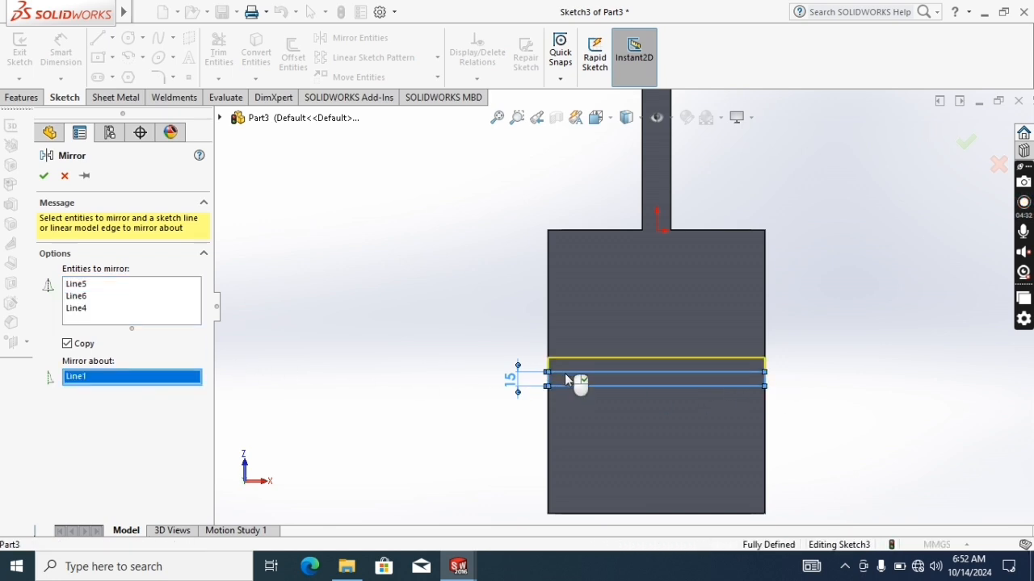
{"action": "left_click", "coordinate": [44, 176]}
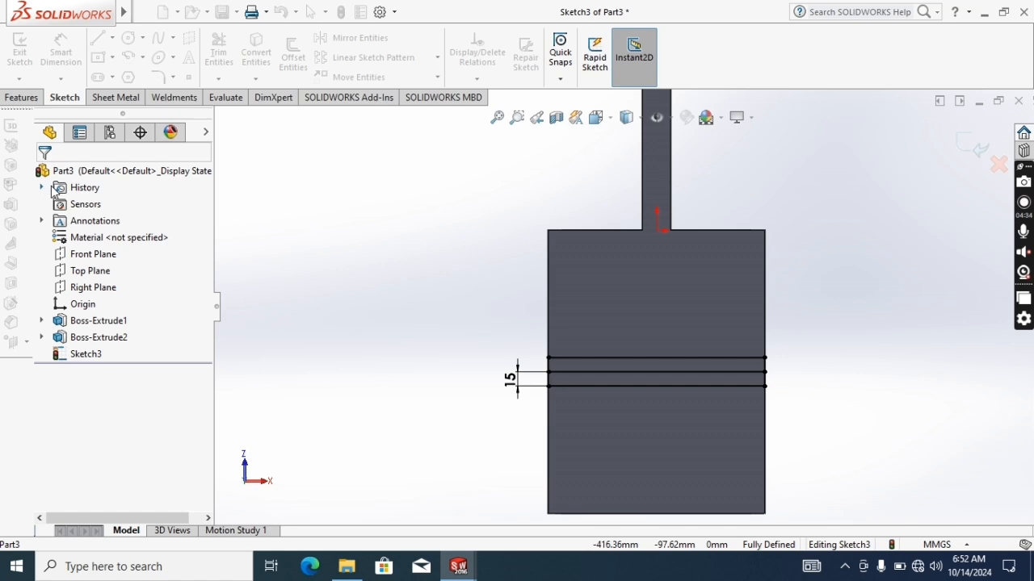
{"action": "right_click", "coordinate": [563, 373]}
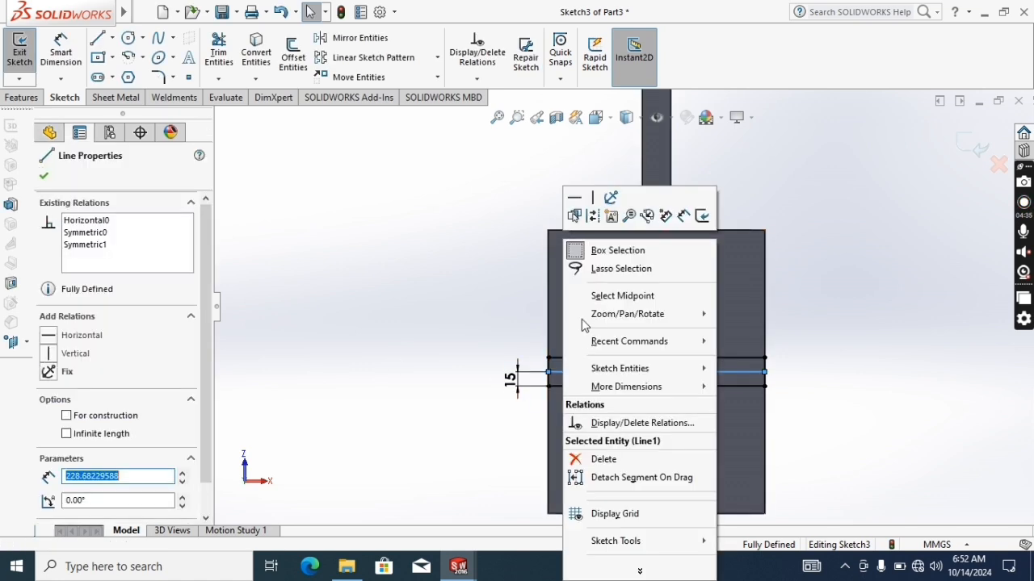
{"action": "left_click", "coordinate": [587, 211]}
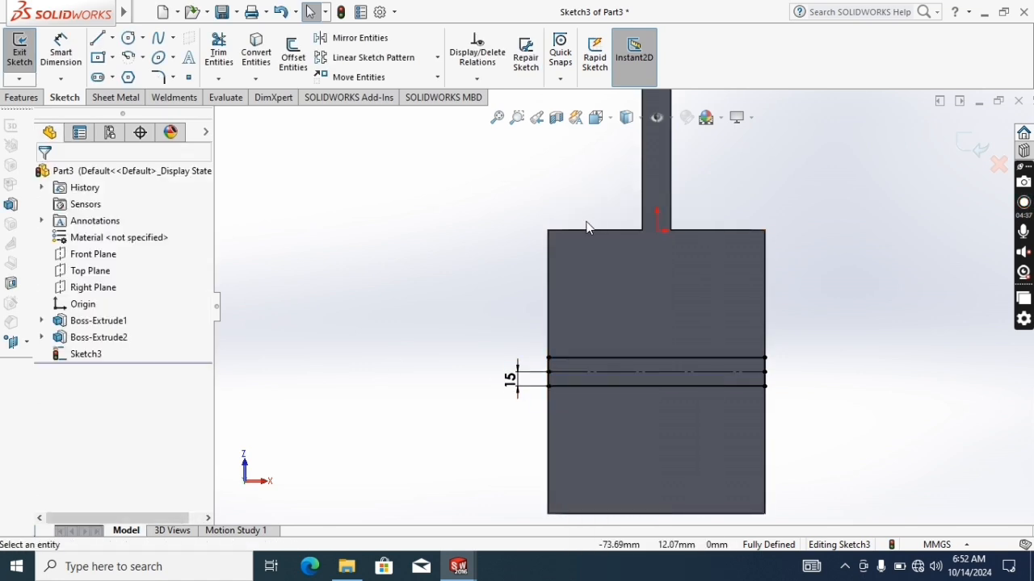
Extrude the cross strip sketch 25 mm blind, merged with the body
{"action": "left_click", "coordinate": [22, 98]}
{"action": "left_click", "coordinate": [26, 65]}
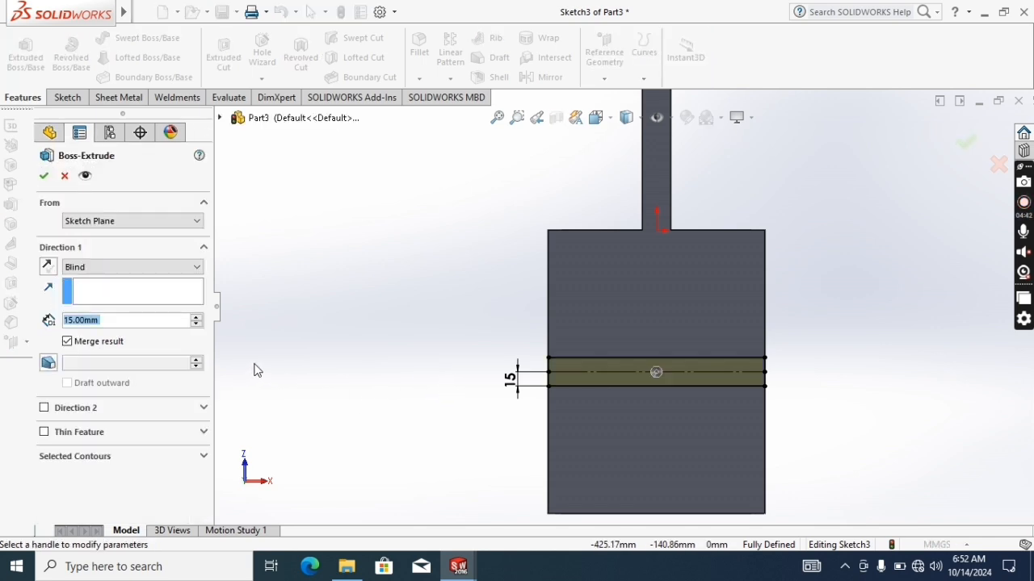
{"action": "type", "text": "25"}
{"action": "key", "text": "Return"}
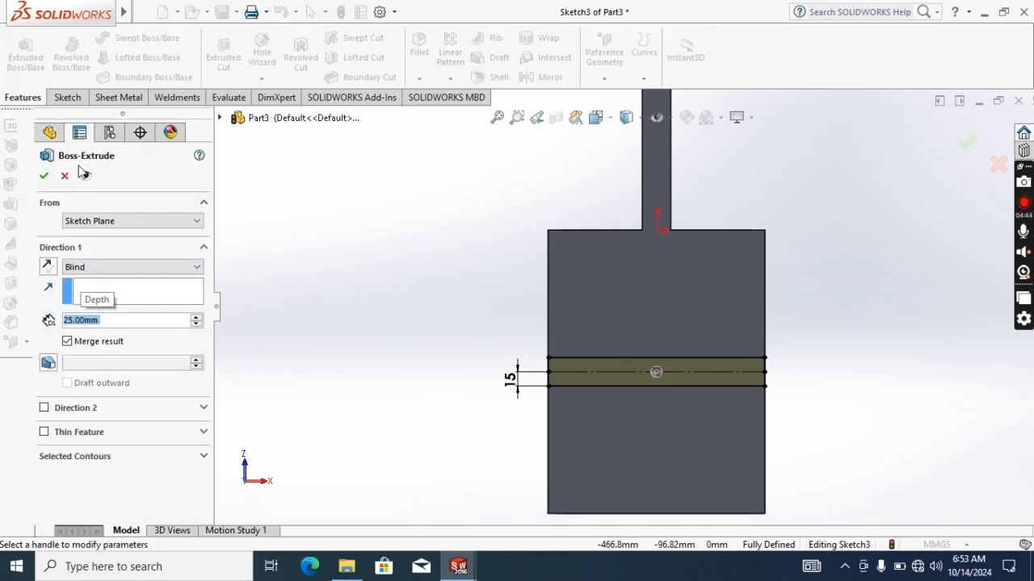
{"action": "left_click", "coordinate": [46, 178]}
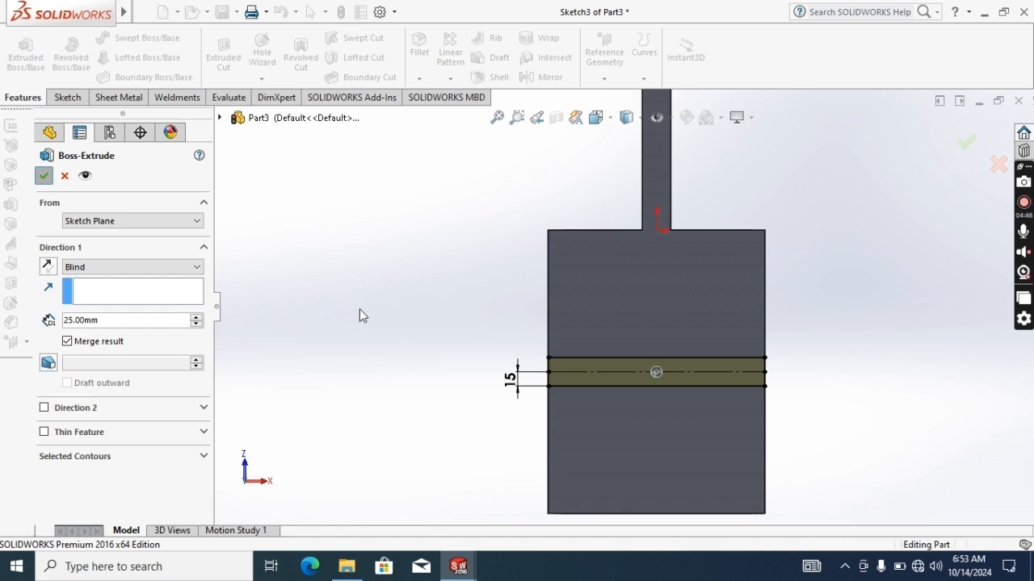
Start a new sketch on the small end face of the cross bar, viewed normal to it
{"action": "middle_click_drag", "start_coordinate": [388, 330], "coordinate": [484, 353]}
{"action": "left_click", "coordinate": [663, 305]}
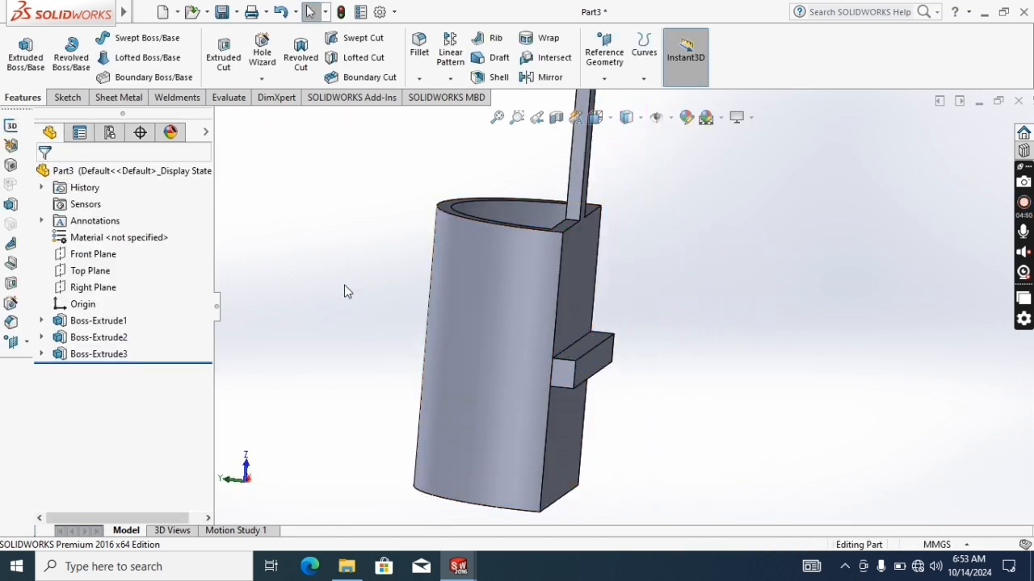
{"action": "right_click", "coordinate": [556, 379]}
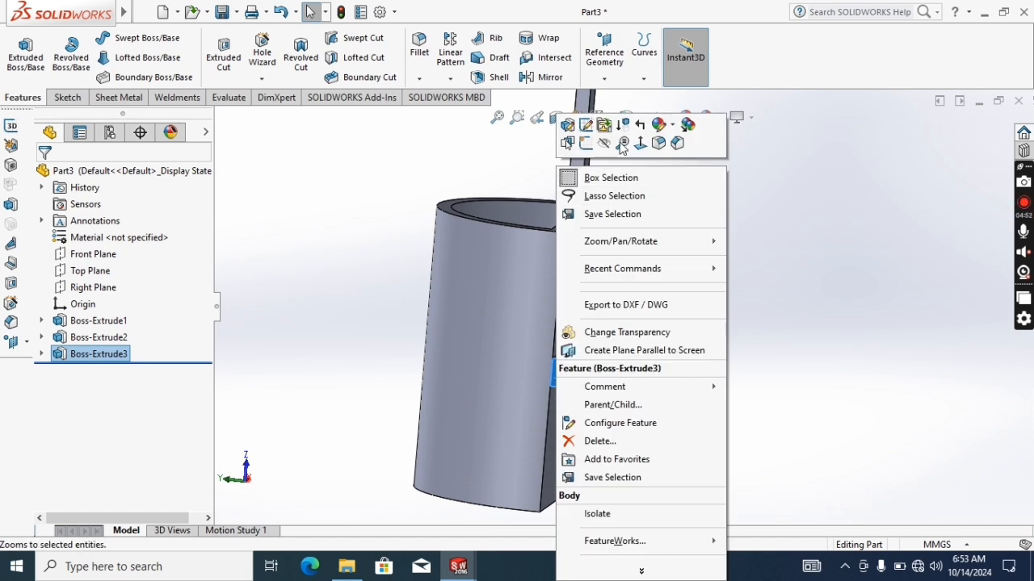
{"action": "left_click", "coordinate": [640, 143]}
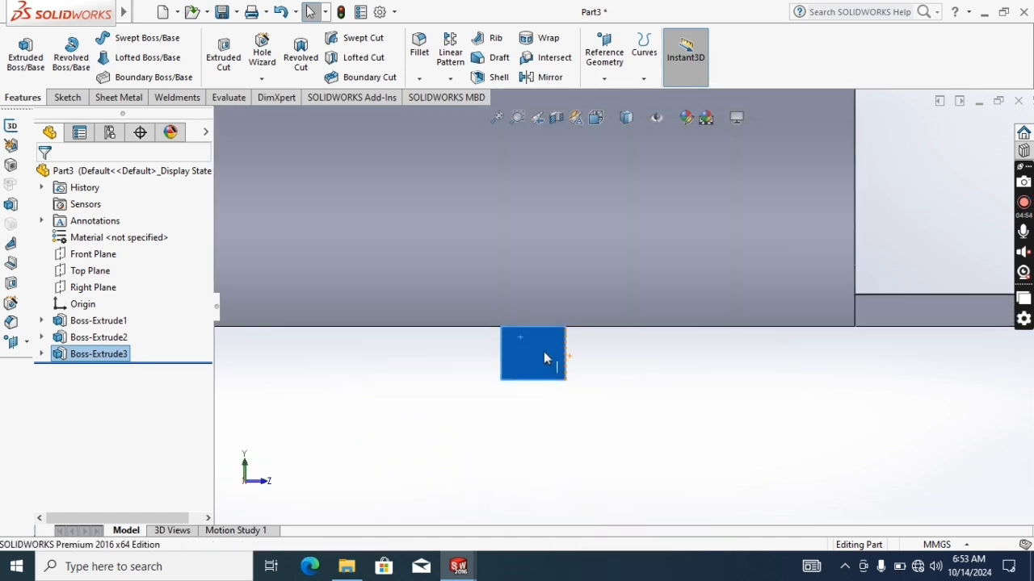
{"action": "left_click", "coordinate": [67, 98]}
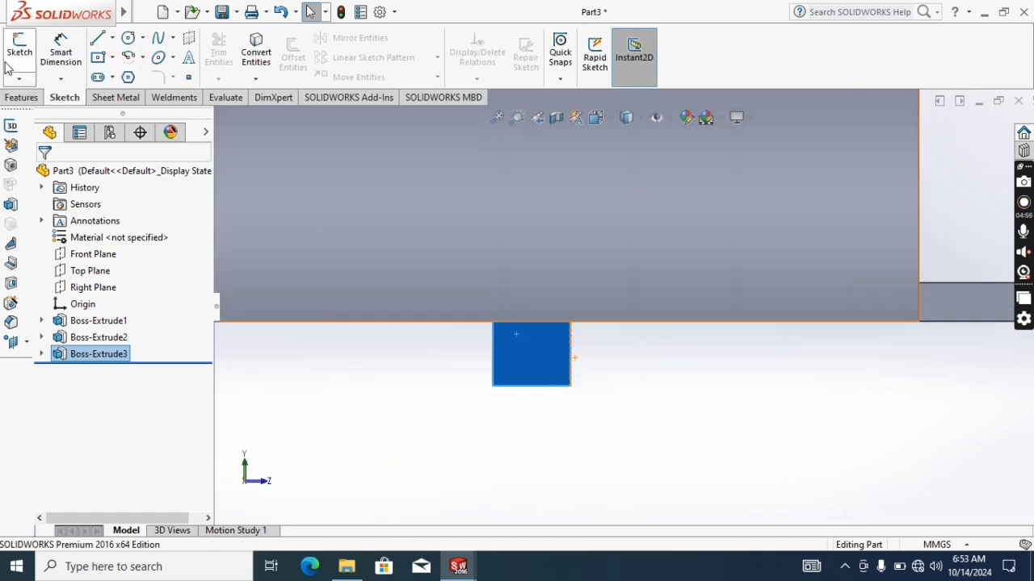
{"action": "left_click", "coordinate": [18, 50]}
Draw a circle near the middle of the bar's end face and dimension its diameter as 20 mm
{"action": "left_click", "coordinate": [128, 39]}
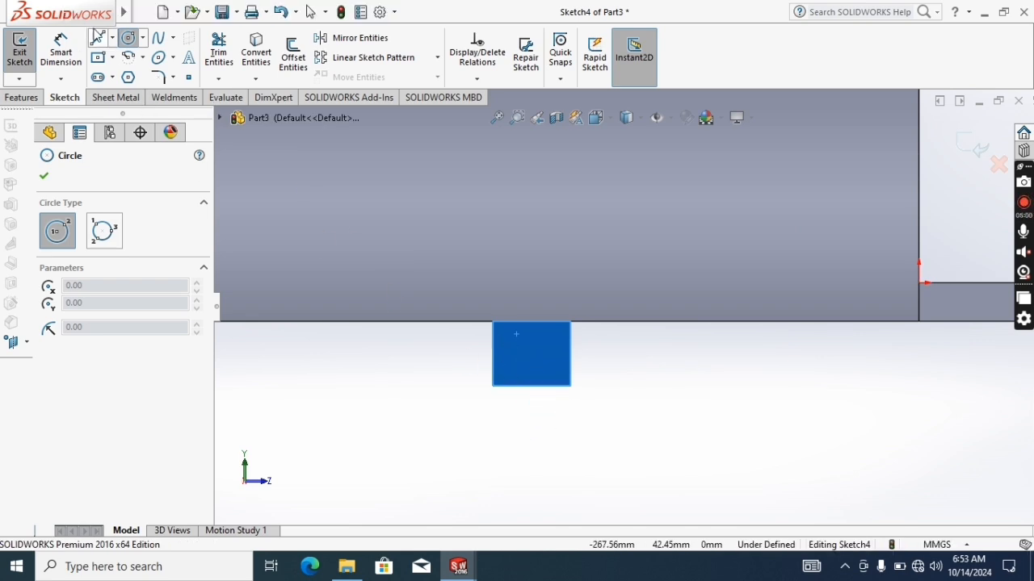
{"action": "left_click", "coordinate": [532, 359]}
{"action": "left_click", "coordinate": [60, 52]}
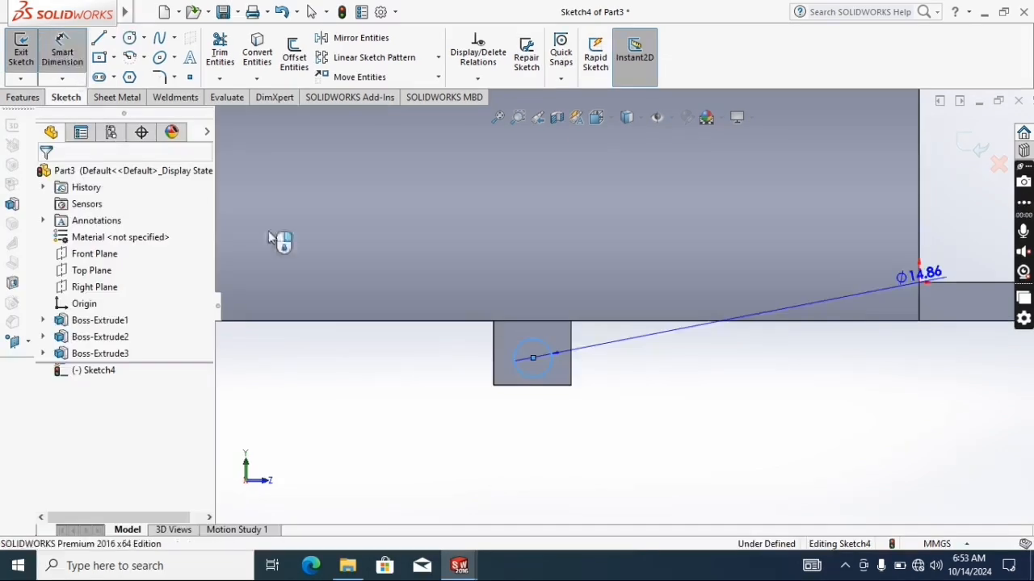
{"action": "left_click", "coordinate": [438, 369]}
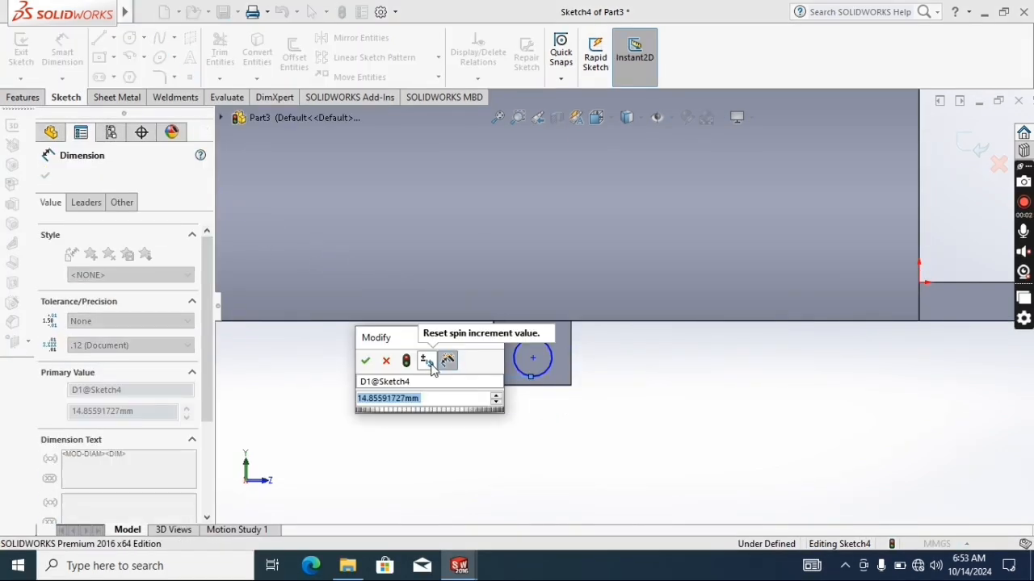
{"action": "type", "text": "20"}
{"action": "key", "text": "Return"}
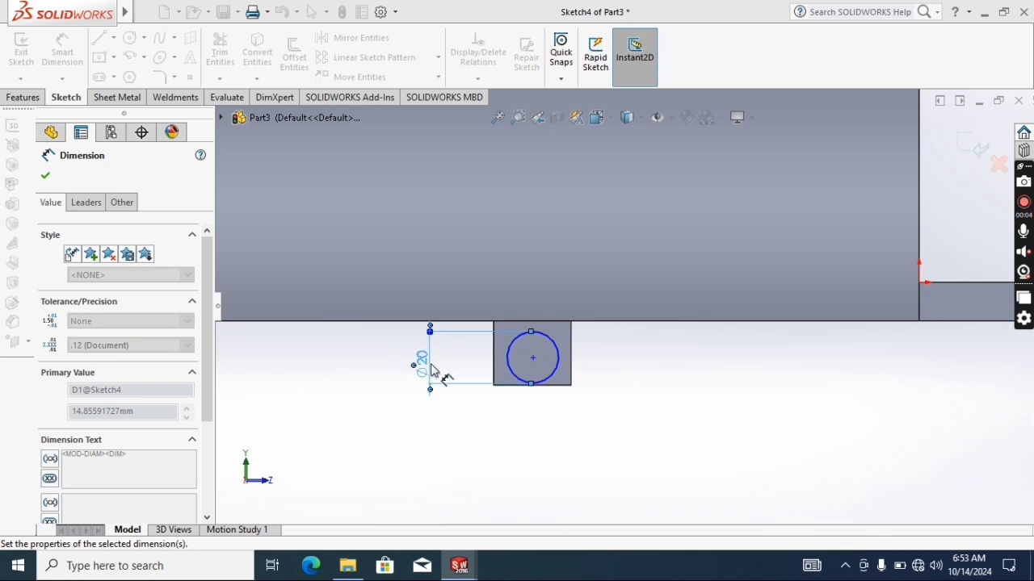
Dimension the circle's centre 12.5 mm from the lower edge of the bar's end face
{"action": "left_click", "coordinate": [533, 358]}
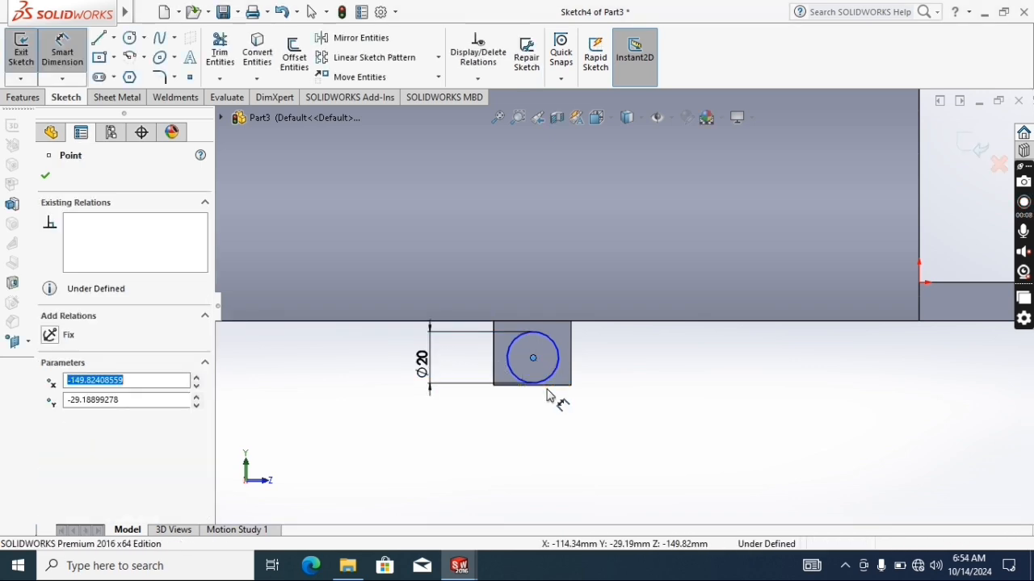
{"action": "left_click", "coordinate": [365, 351]}
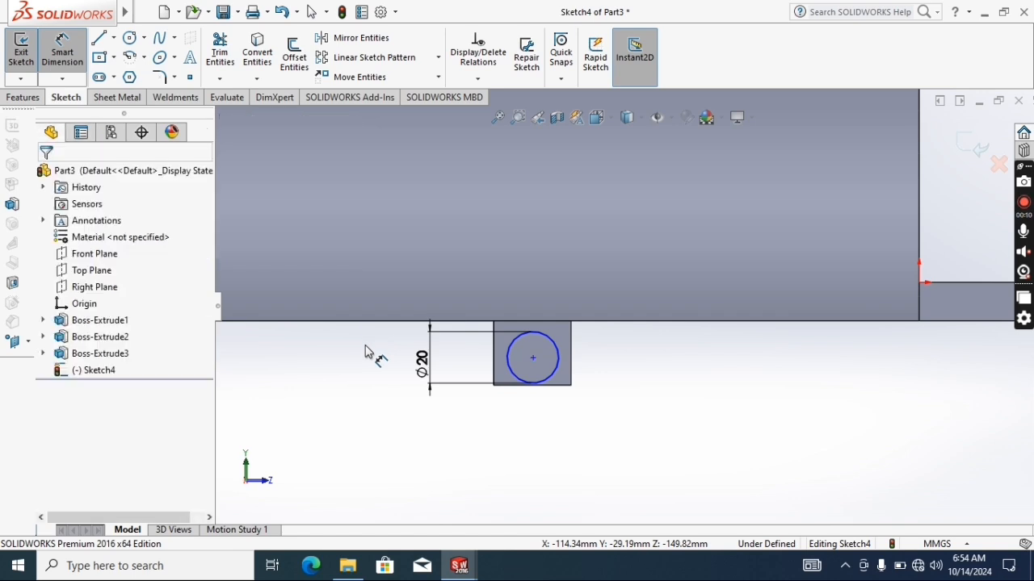
{"action": "left_click", "coordinate": [533, 358]}
{"action": "left_click", "coordinate": [568, 385]}
{"action": "left_click", "coordinate": [632, 379]}
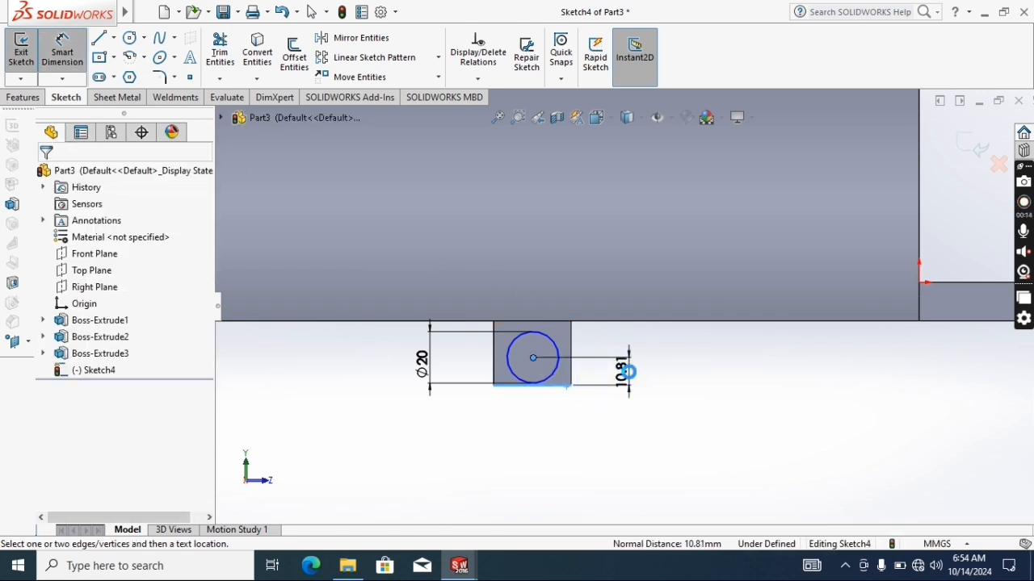
{"action": "type", "text": "12.5"}
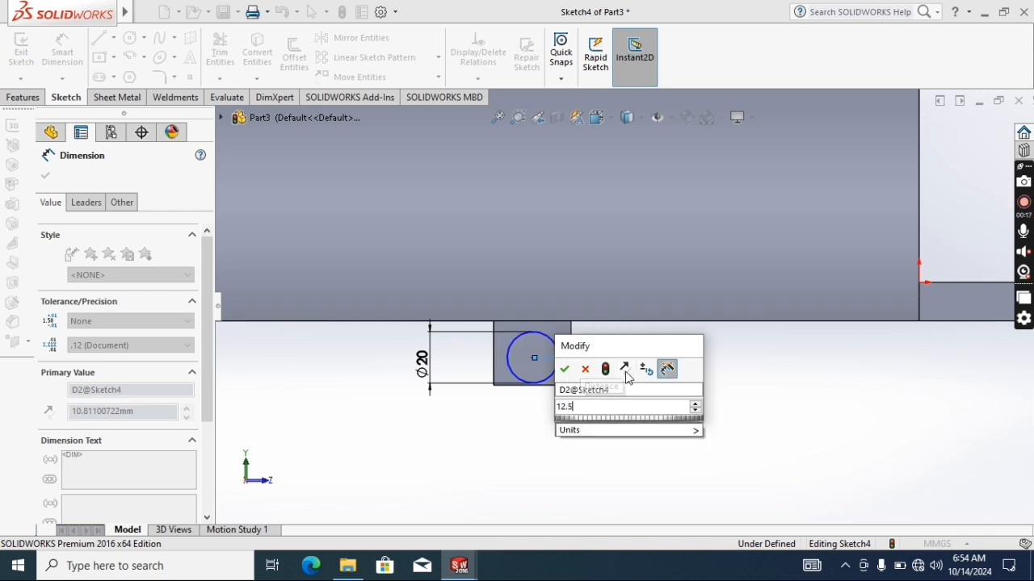
{"action": "key", "text": "Return"}
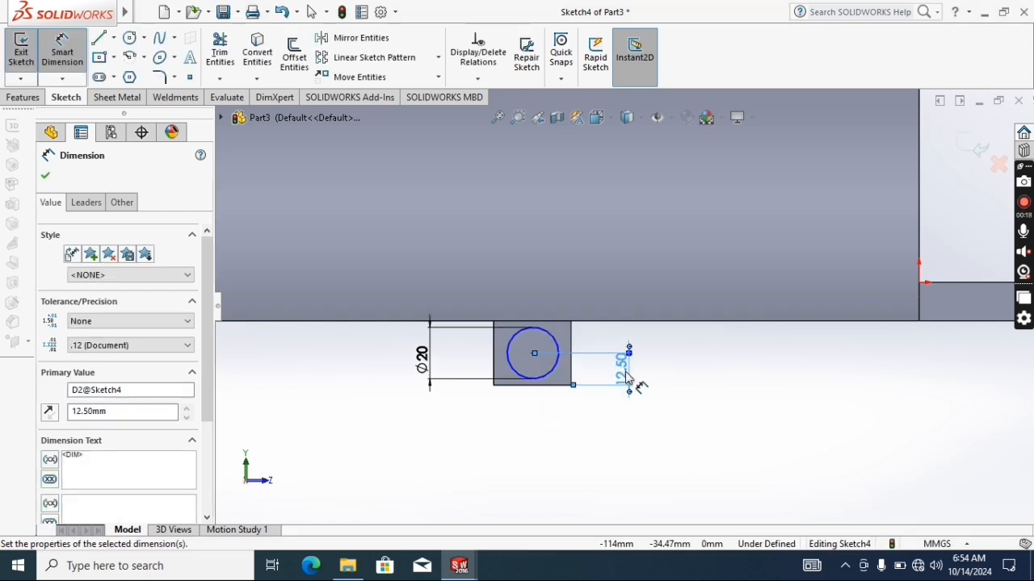
{"action": "left_click", "coordinate": [45, 177]}
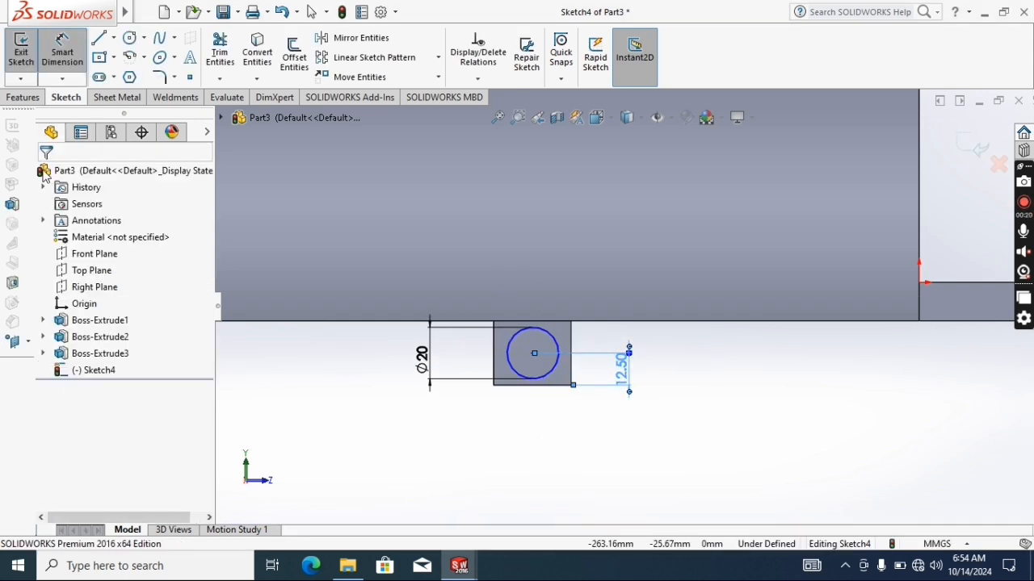
Extrude the circle 15 mm blind outward from the cross bar's end, merged with the body
{"action": "left_click", "coordinate": [24, 97]}
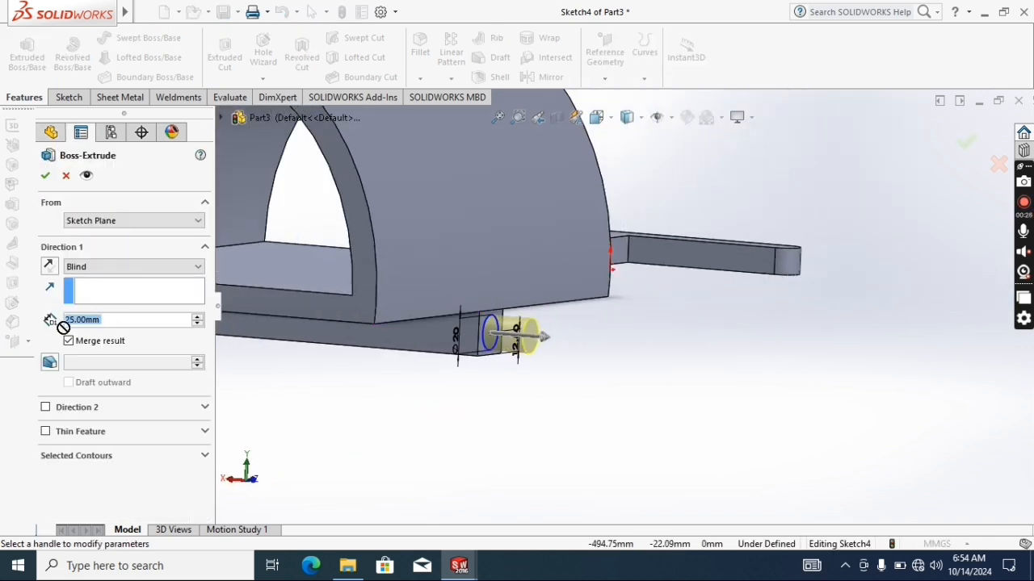
{"action": "type", "text": "15"}
{"action": "key", "text": "Return"}
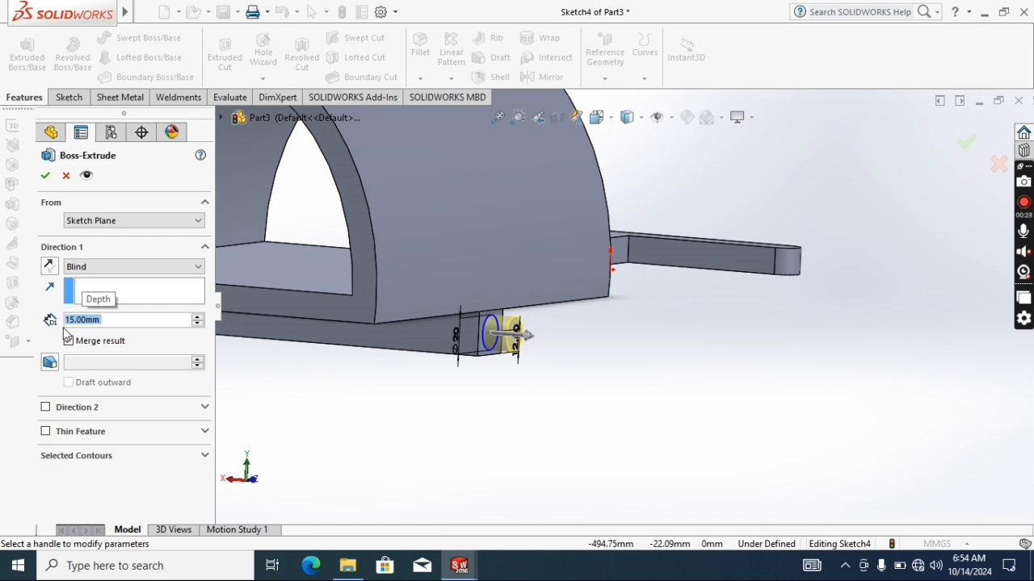
{"action": "left_click", "coordinate": [44, 176]}
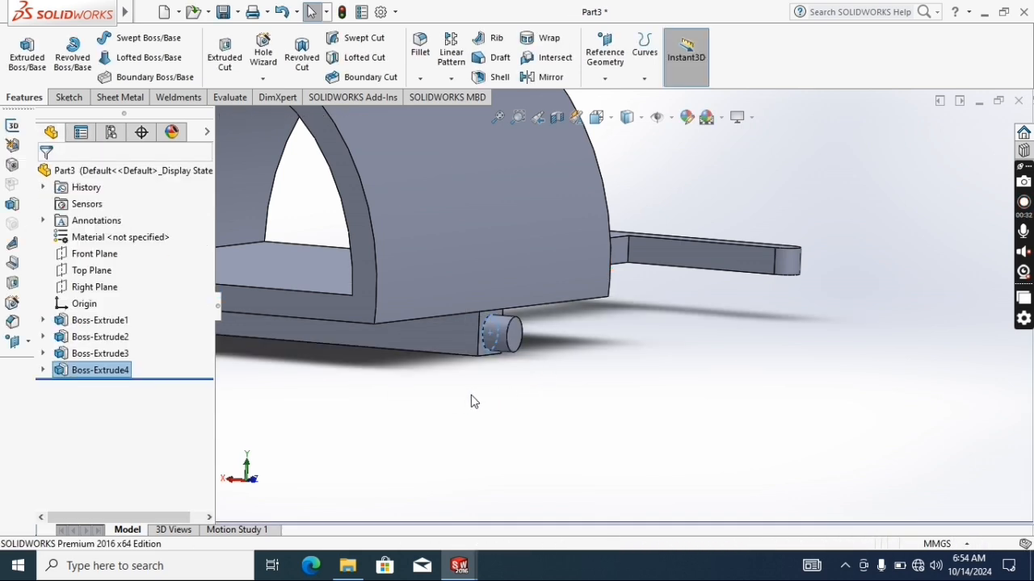
Start a new sketch on the round end face of the axle stub, viewed normal to it
{"action": "left_click", "coordinate": [517, 346]}
{"action": "right_click", "coordinate": [516, 346]}
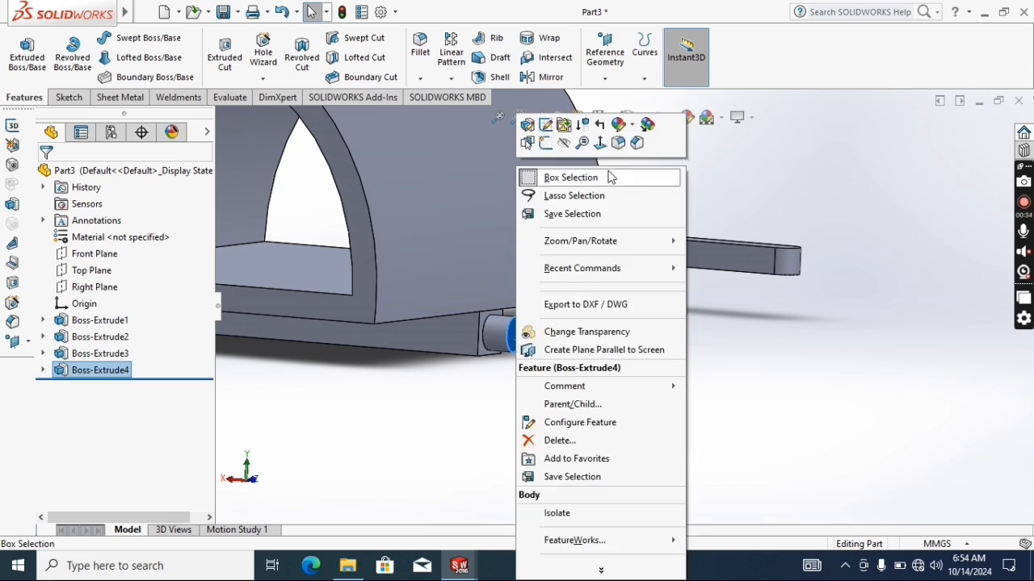
{"action": "left_click", "coordinate": [595, 142]}
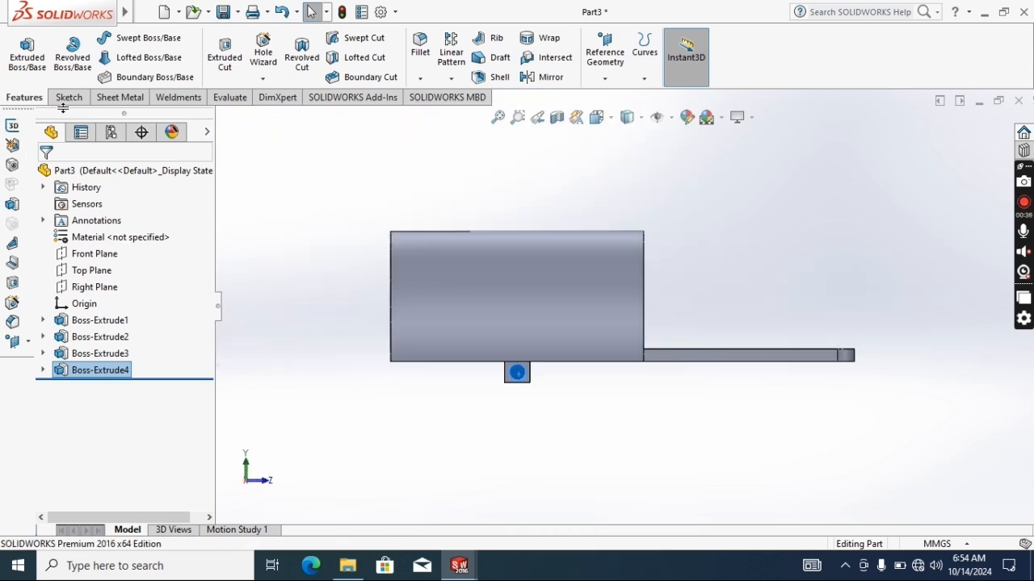
{"action": "left_click", "coordinate": [68, 97]}
{"action": "left_click", "coordinate": [21, 50]}
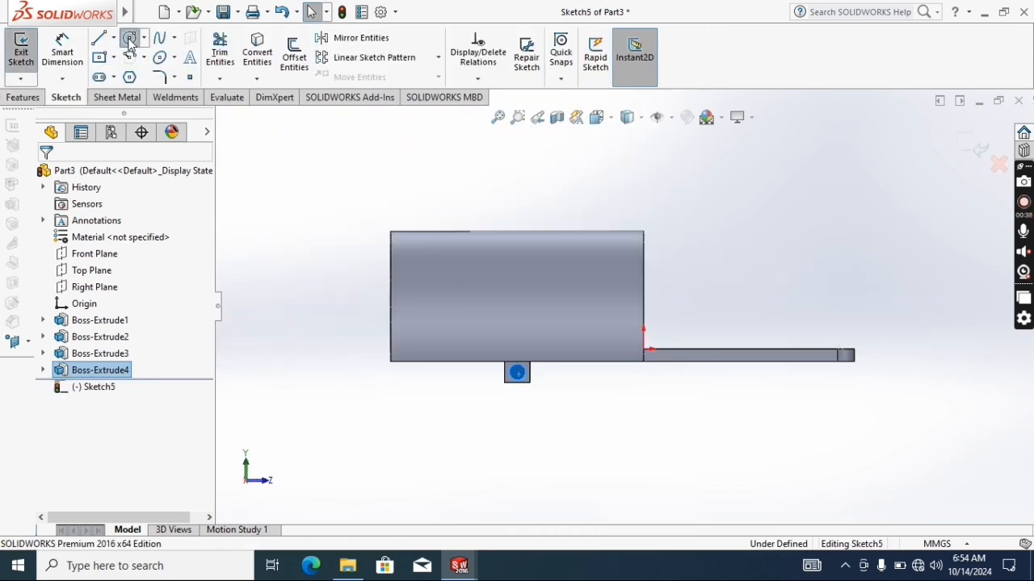
Draw a circle about 11 mm in diameter, concentric with the axle stub's round end face
{"action": "left_click", "coordinate": [129, 38]}
{"action": "scroll", "coordinate": [533, 384], "scroll_direction": "down", "scroll_amount": 3}
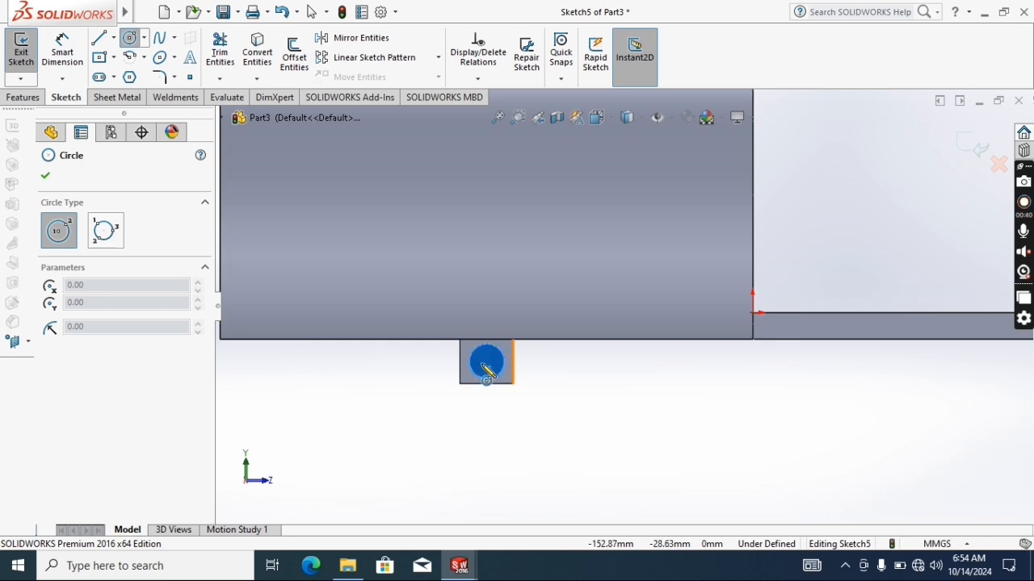
{"action": "left_click", "coordinate": [487, 362]}
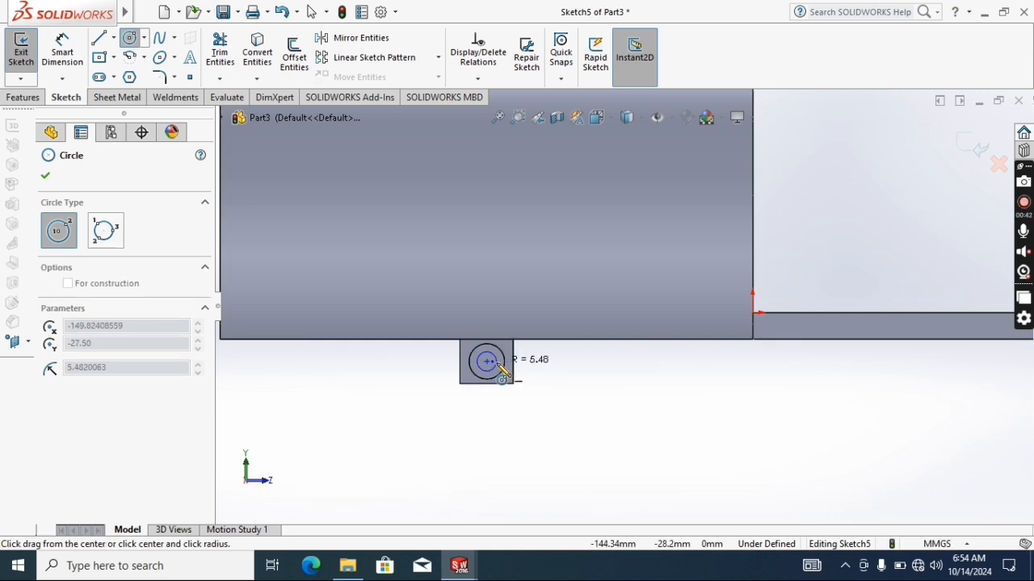
{"action": "left_click", "coordinate": [500, 370]}
{"action": "key", "text": "Escape"}
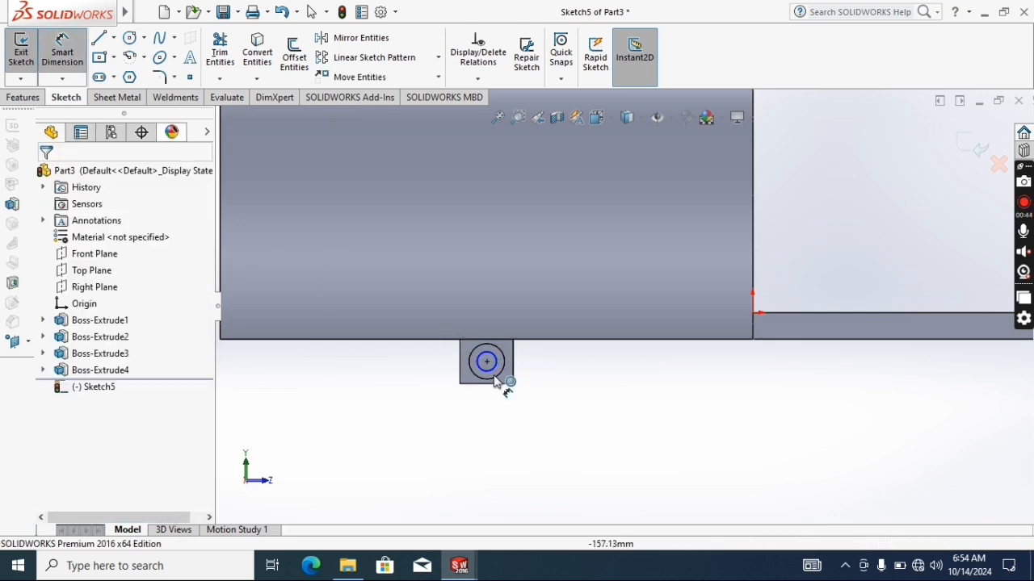
Dimension the concentric circle on the axle stub's end face to a diameter of 10 mm
{"action": "left_click", "coordinate": [482, 369]}
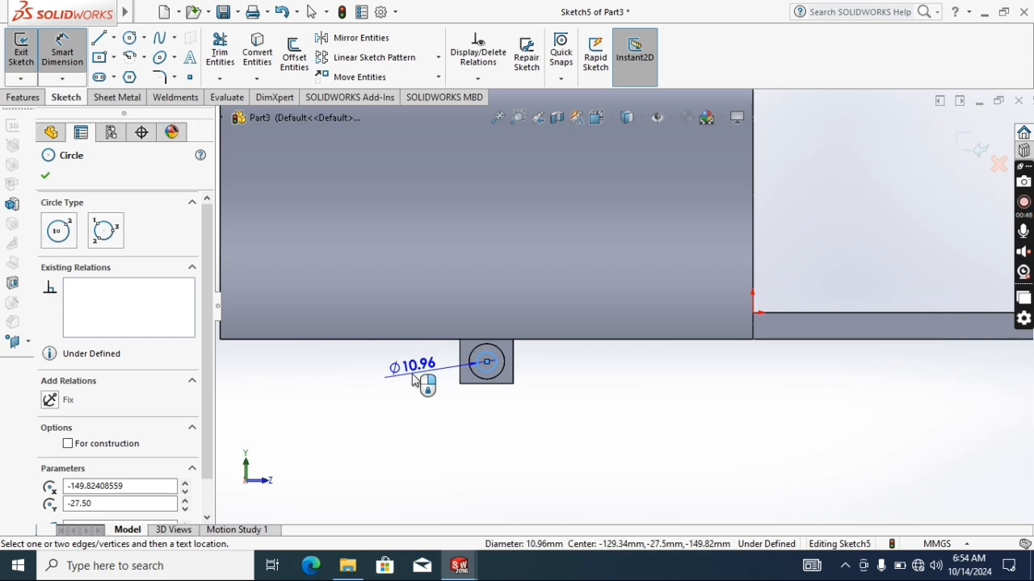
{"action": "left_click", "coordinate": [413, 378]}
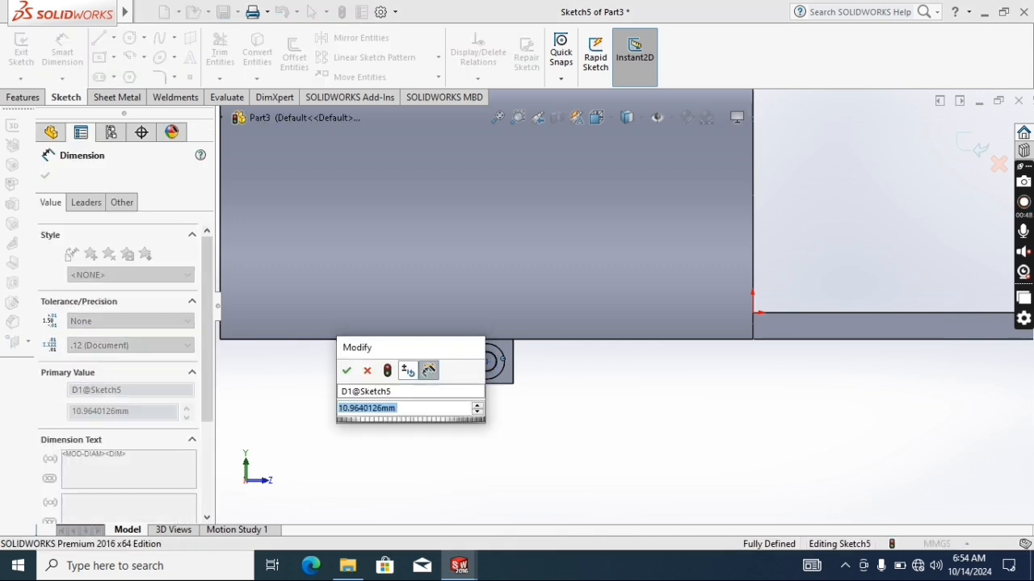
{"action": "type", "text": "10"}
{"action": "key", "text": "Return"}
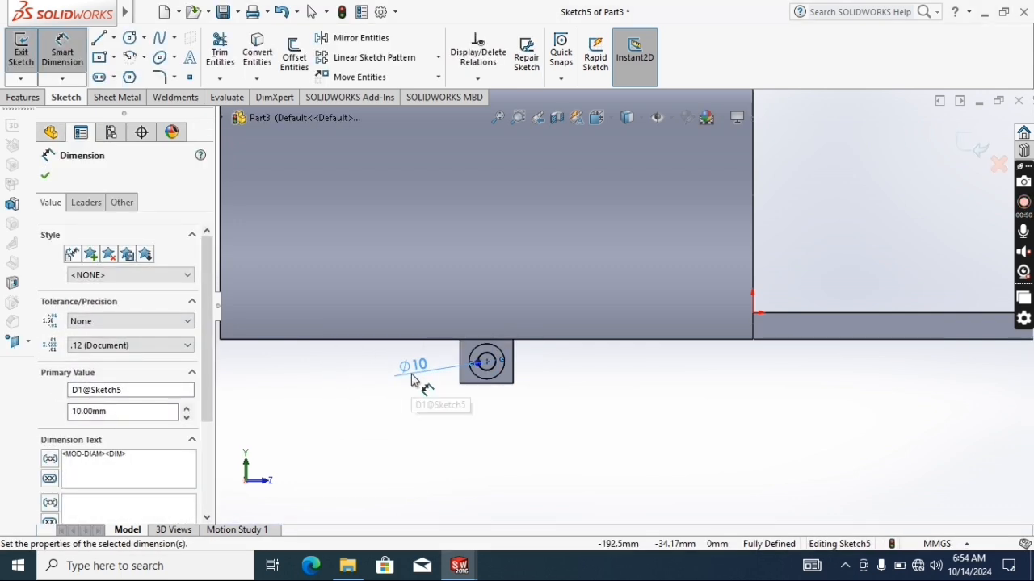
{"action": "left_click", "coordinate": [45, 178]}
Extrude the 10 mm circle 15 mm blind outward from the axle stub, merged with the body
{"action": "left_click", "coordinate": [21, 98]}
{"action": "left_click", "coordinate": [26, 53]}
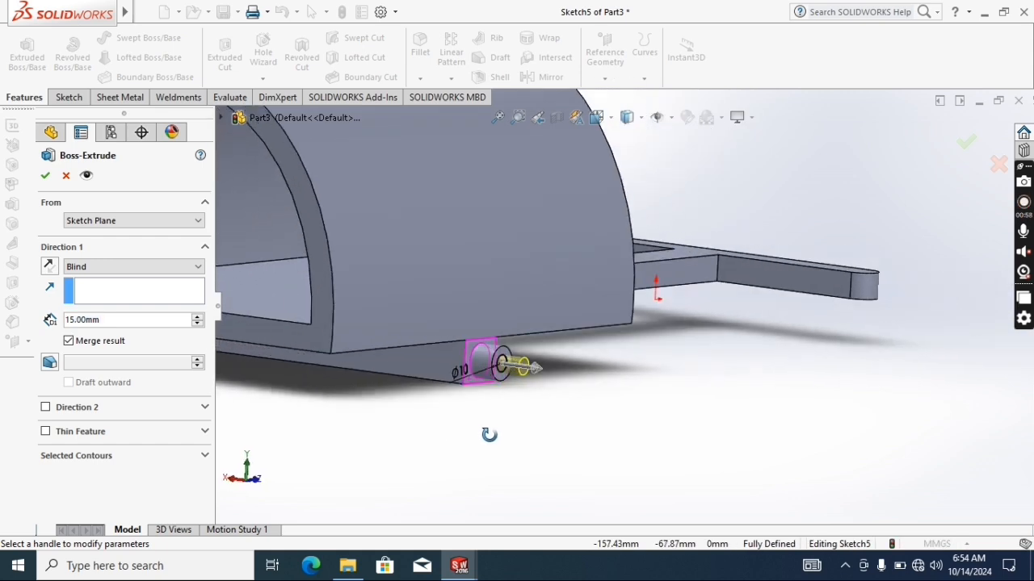
{"action": "left_click", "coordinate": [44, 176]}
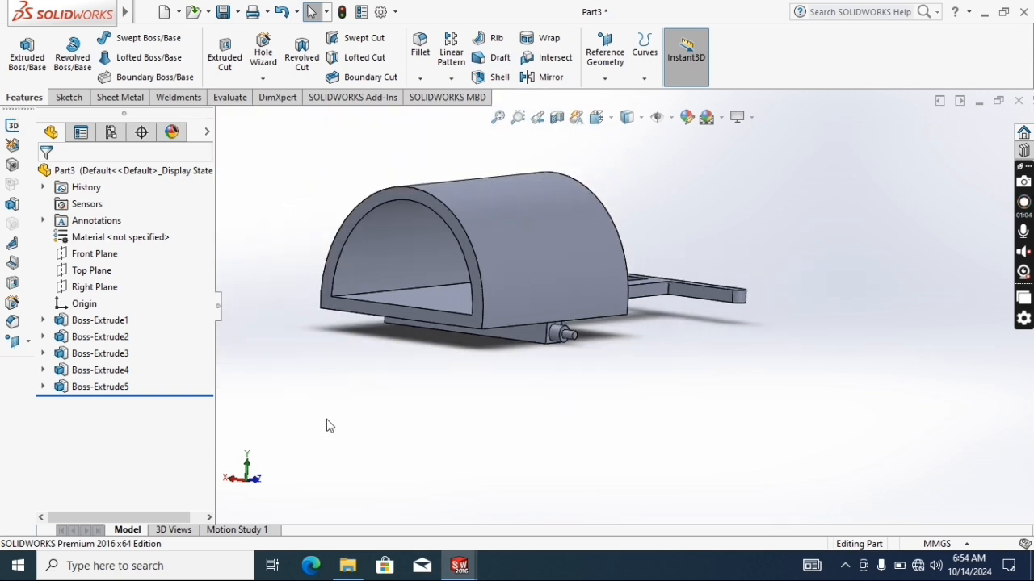
Mirror both axle stub extrusions, Boss-Extrude5 and Boss-Extrude4, about the Right Plane
{"action": "middle_click_drag", "start_coordinate": [344, 415], "coordinate": [284, 416]}
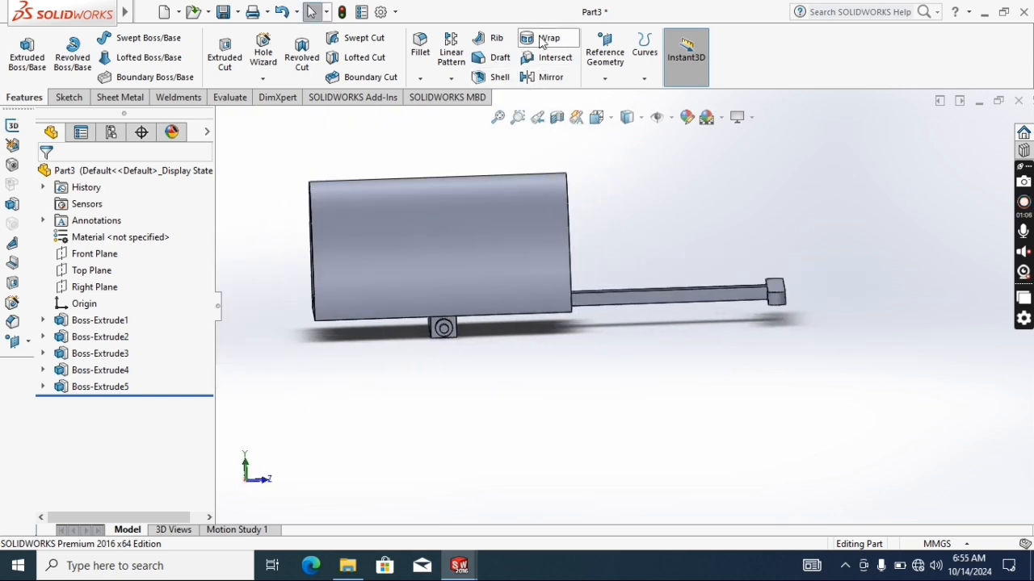
{"action": "left_click", "coordinate": [549, 78]}
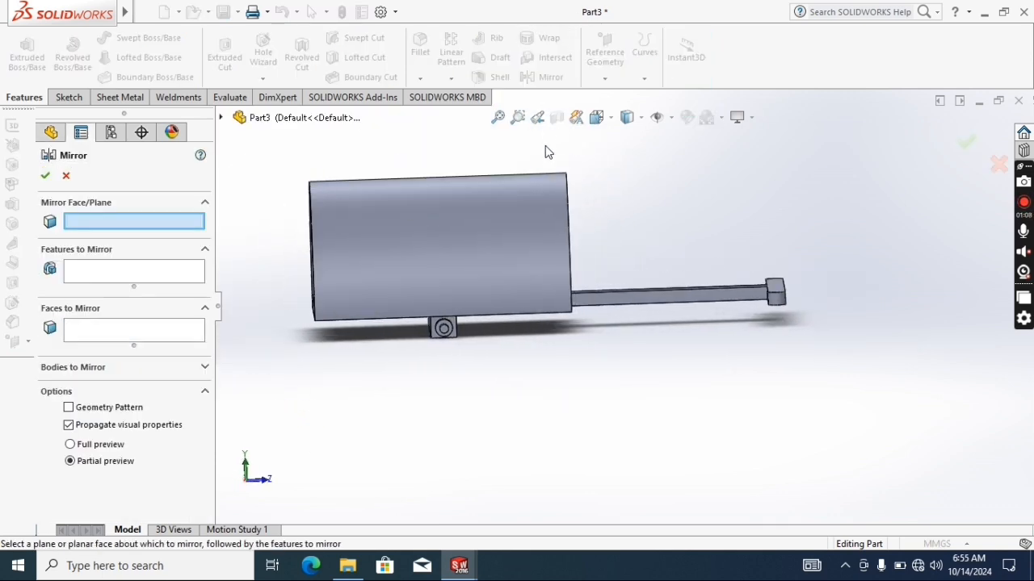
{"action": "left_click", "coordinate": [221, 117]}
{"action": "scroll", "coordinate": [554, 391], "scroll_direction": "up", "scroll_amount": 1}
{"action": "middle_click_drag", "start_coordinate": [553, 396], "coordinate": [473, 423]}
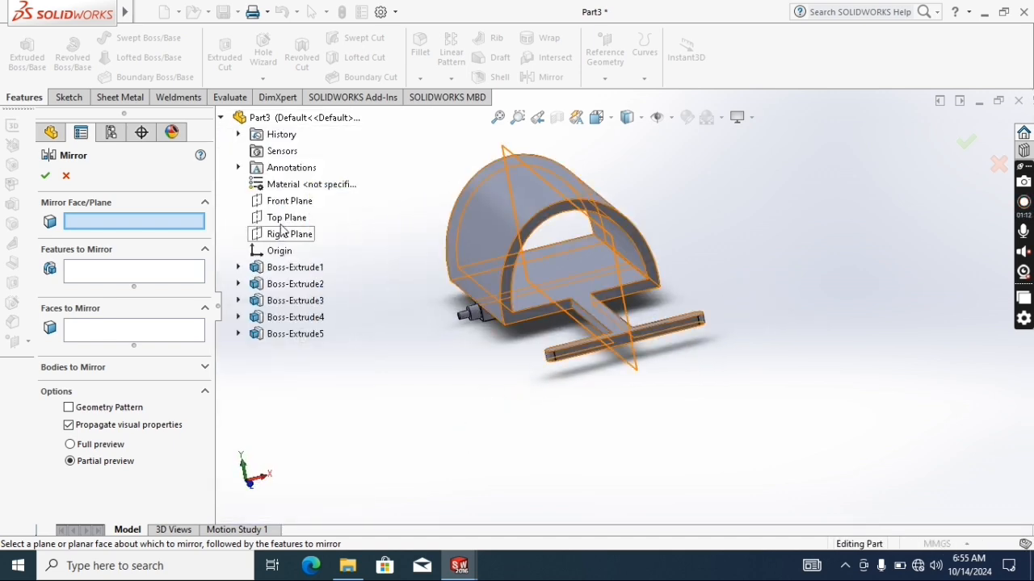
{"action": "left_click", "coordinate": [287, 237]}
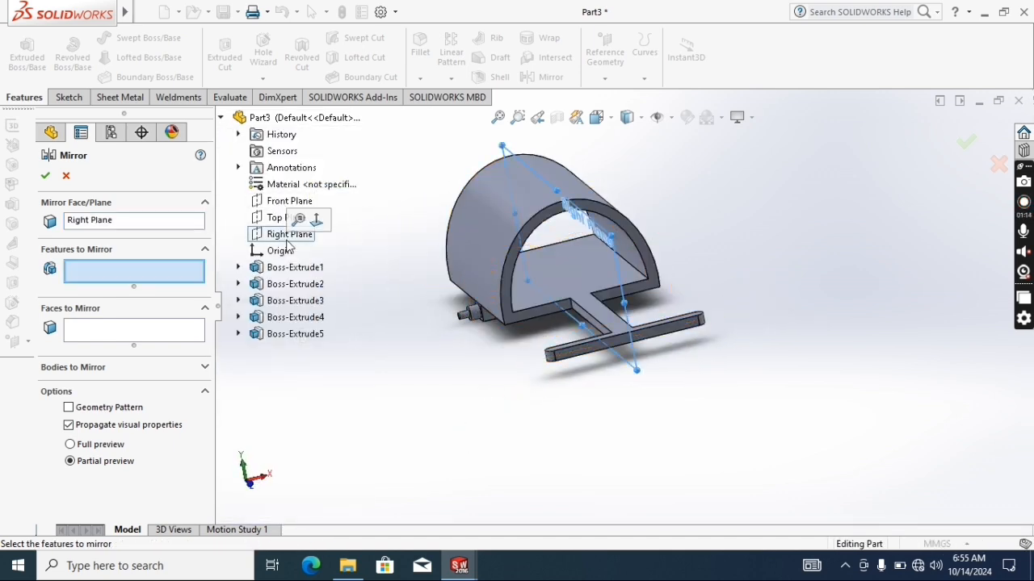
{"action": "left_click", "coordinate": [287, 336]}
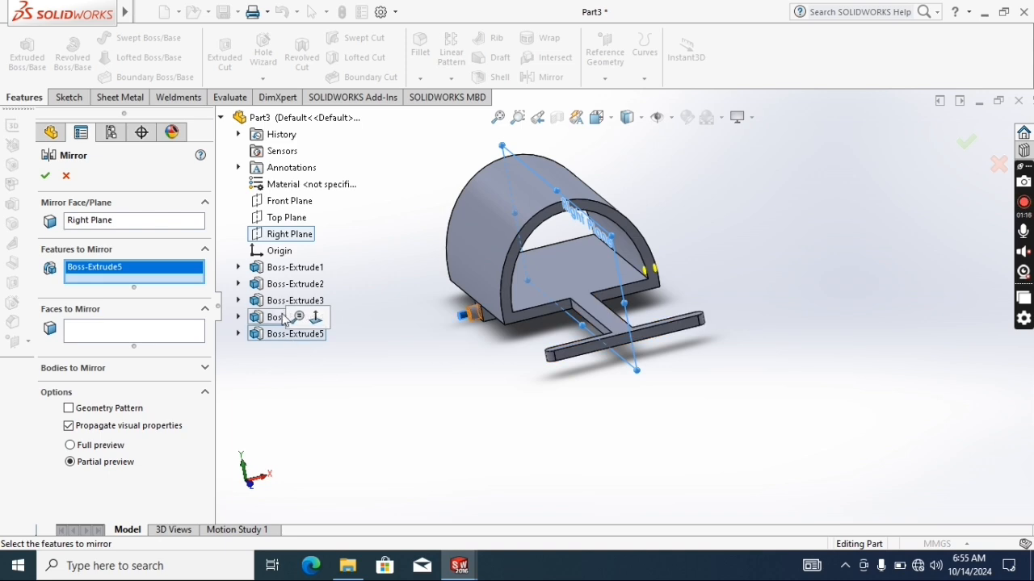
{"action": "left_click", "coordinate": [275, 318]}
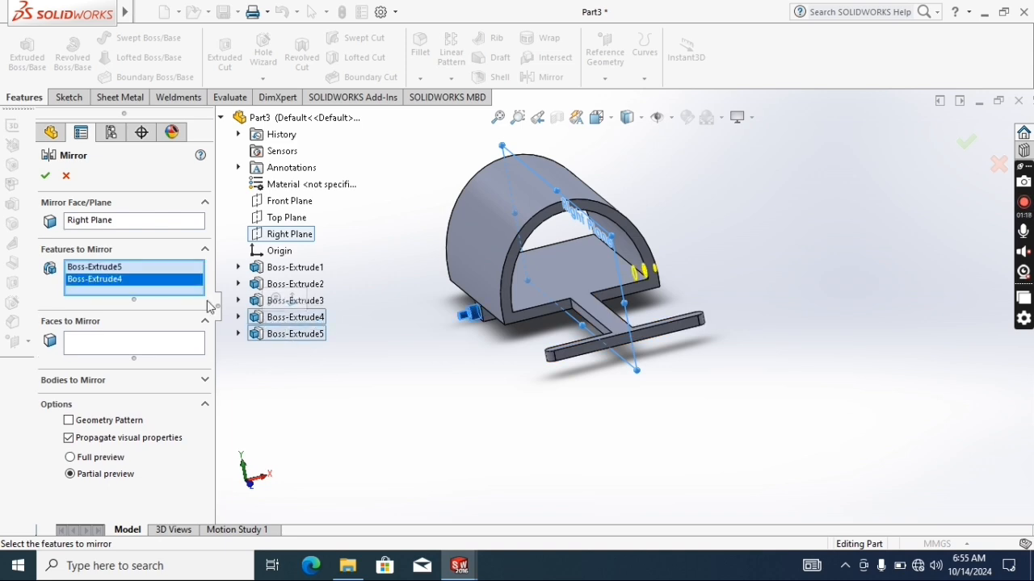
{"action": "left_click", "coordinate": [45, 177]}
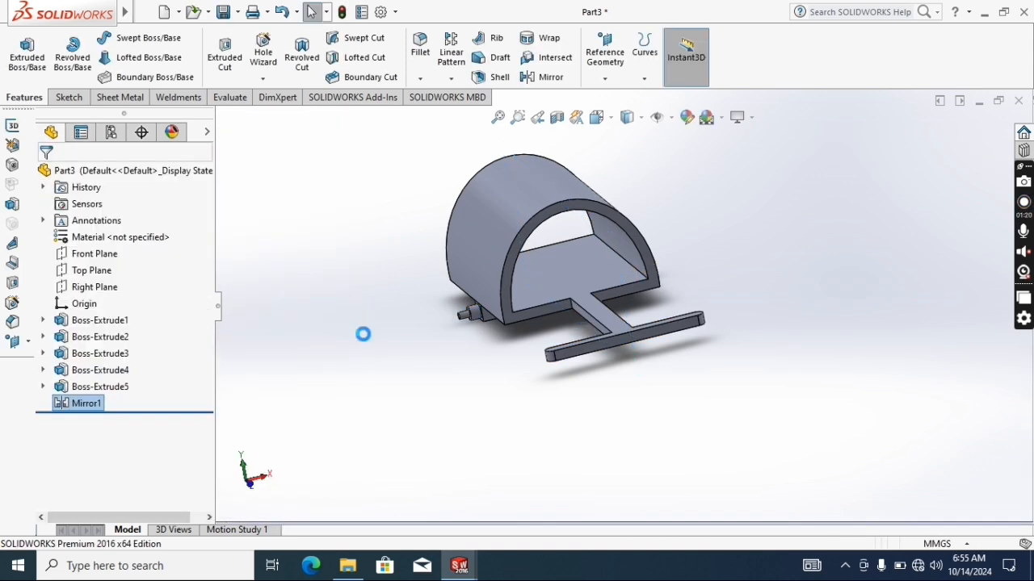
Apply the Mahogany material from the Woods category to the cart body, including its appearance
{"action": "middle_click_drag", "start_coordinate": [274, 347], "coordinate": [414, 386]}
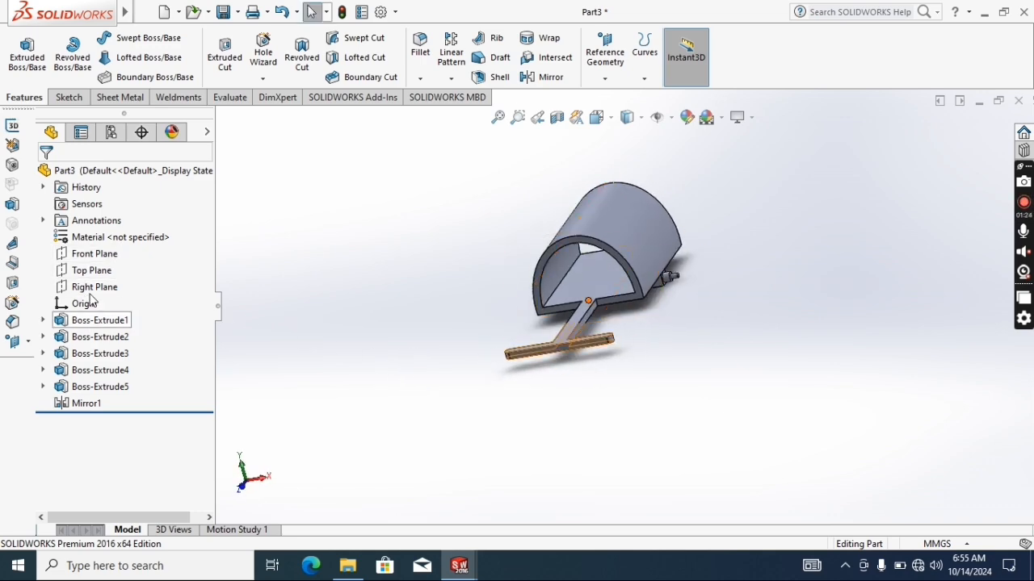
{"action": "right_click", "coordinate": [95, 236]}
{"action": "left_click", "coordinate": [133, 243]}
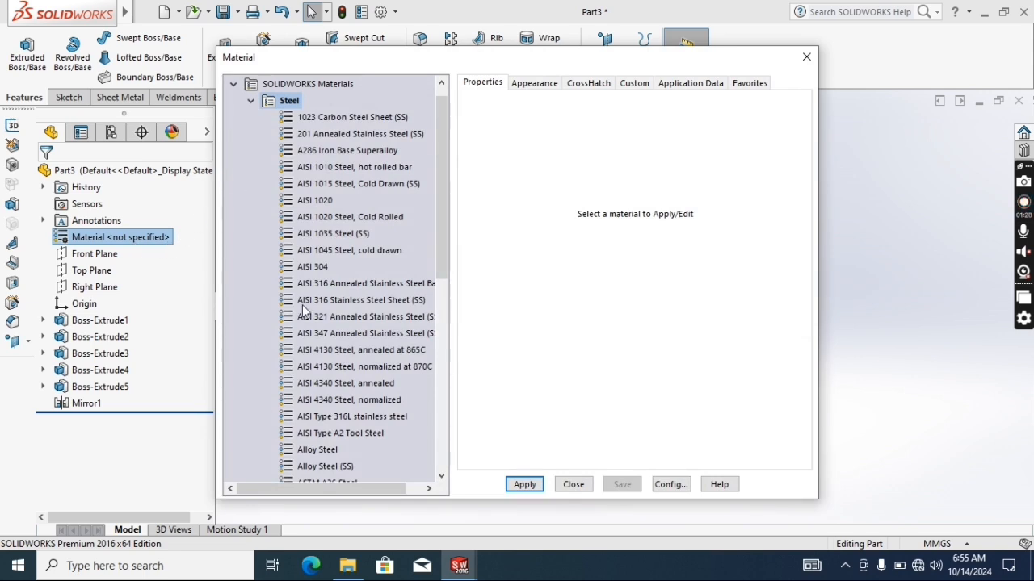
{"action": "scroll", "coordinate": [302, 304], "scroll_direction": "down", "scroll_amount": 8}
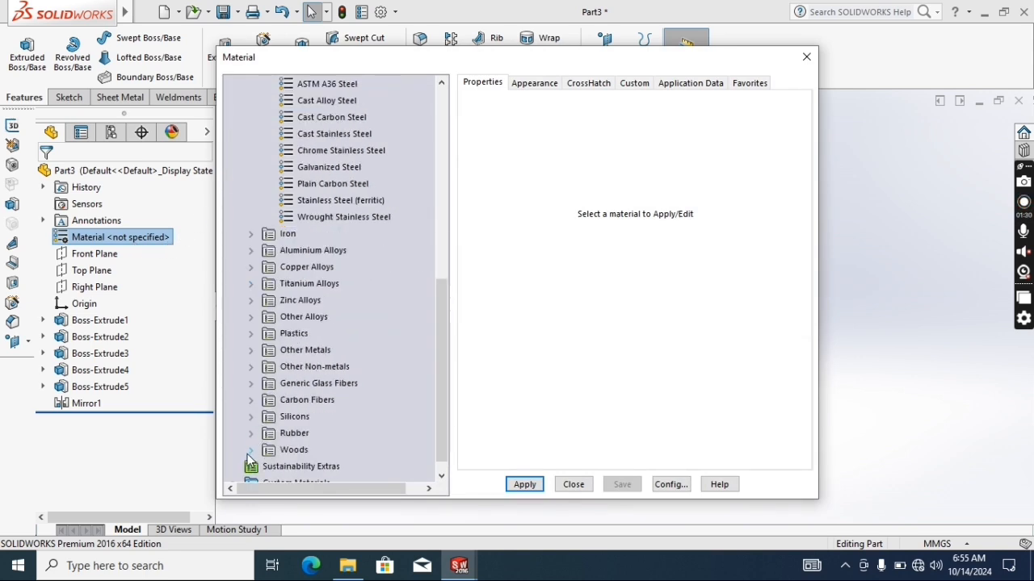
{"action": "left_click", "coordinate": [248, 452]}
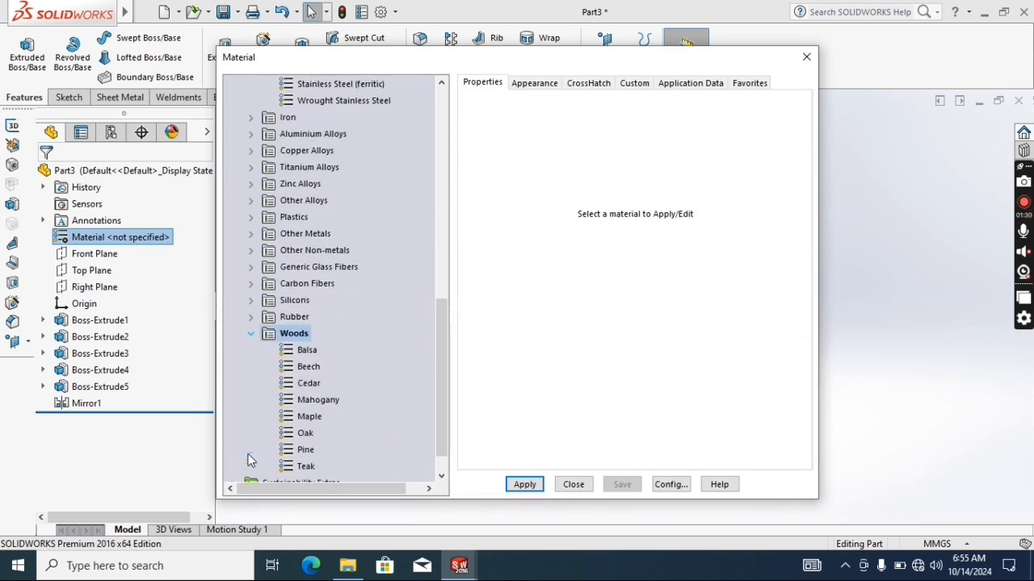
{"action": "left_click", "coordinate": [315, 400]}
{"action": "left_click", "coordinate": [536, 83]}
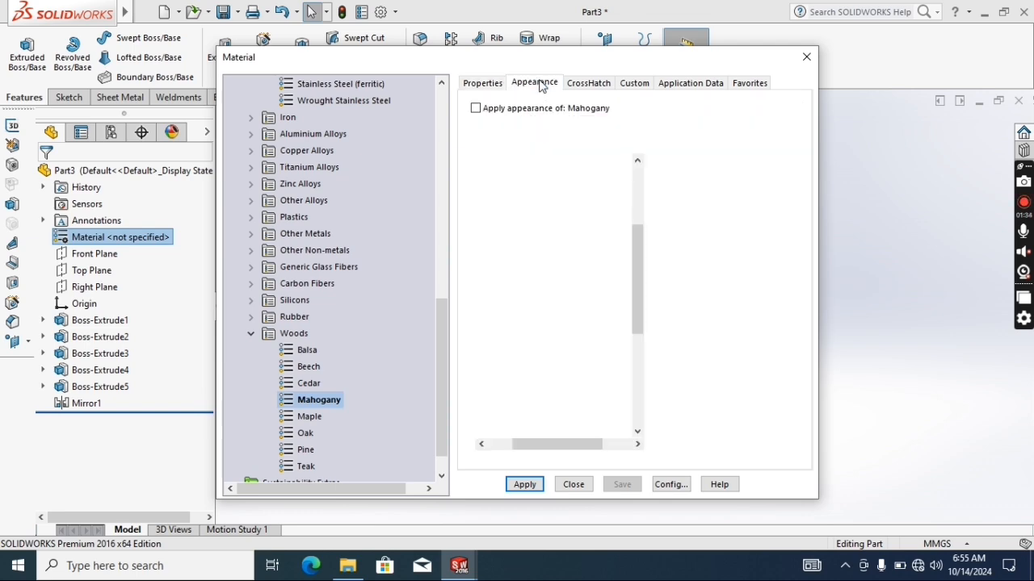
{"action": "left_click", "coordinate": [525, 485]}
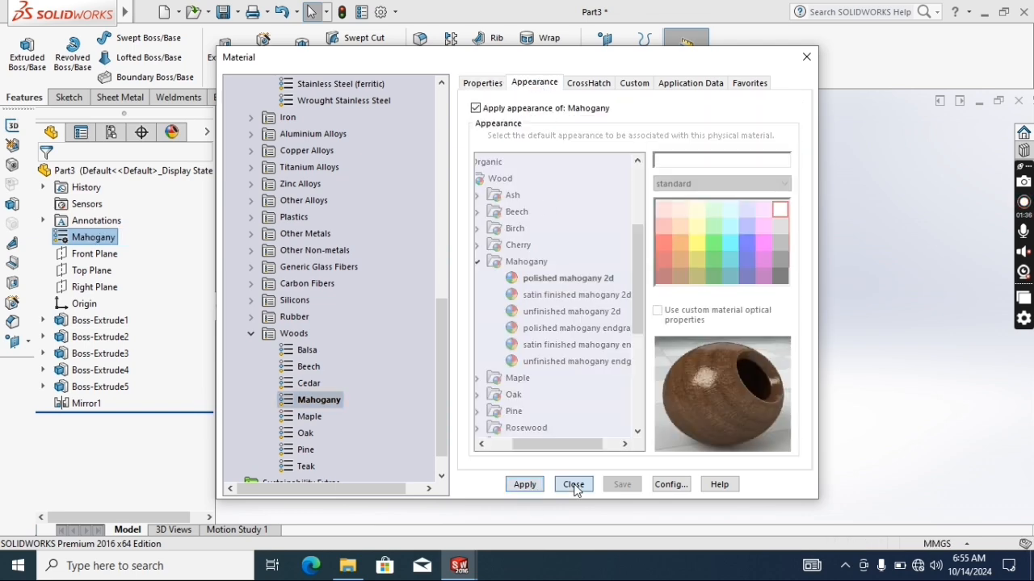
{"action": "left_click", "coordinate": [572, 485]}
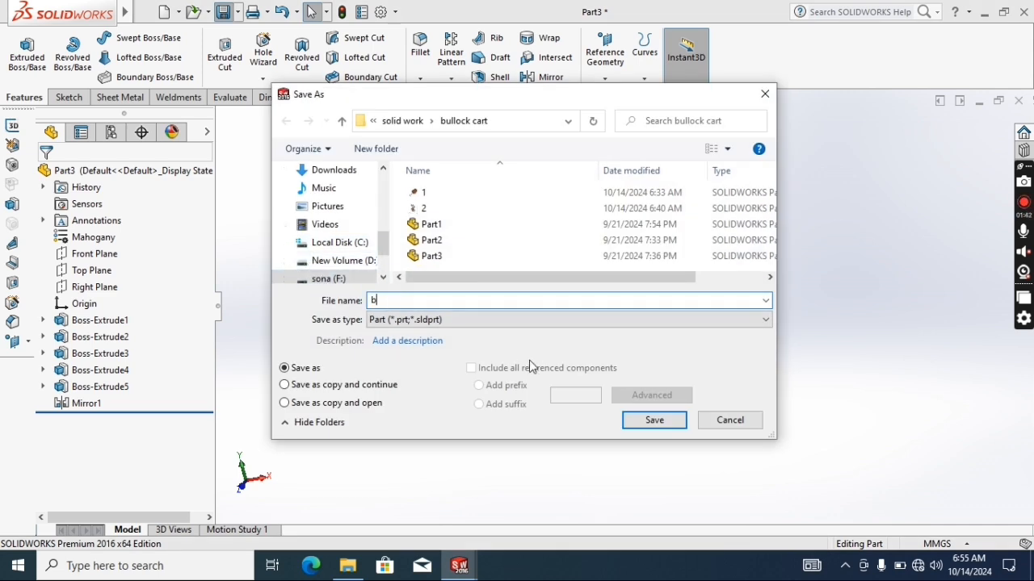
Save the cart body part as b1 and create a new part document
{"action": "key", "text": "Return"}
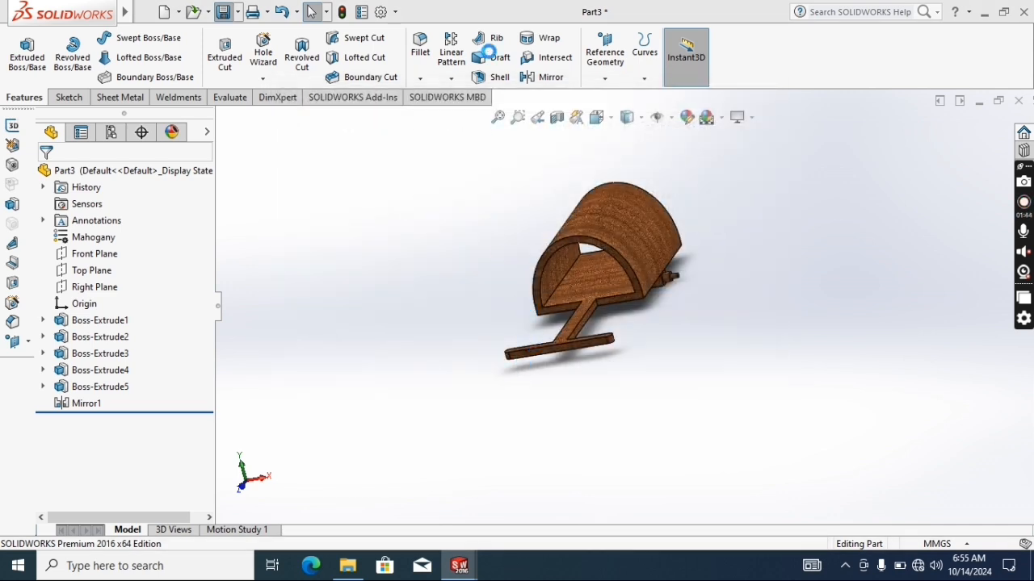
{"action": "left_click", "coordinate": [165, 15]}
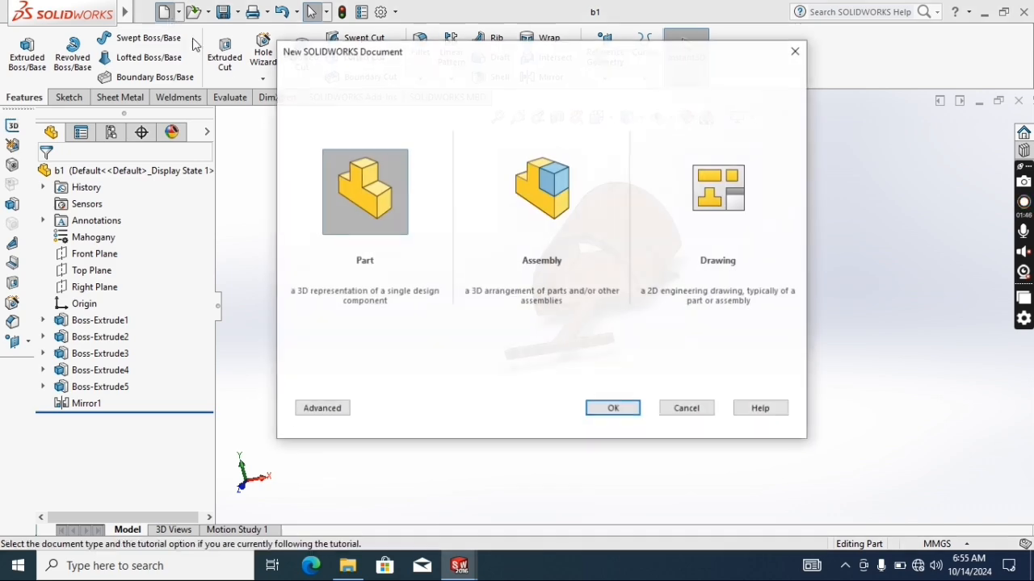
{"action": "left_click", "coordinate": [616, 409]}
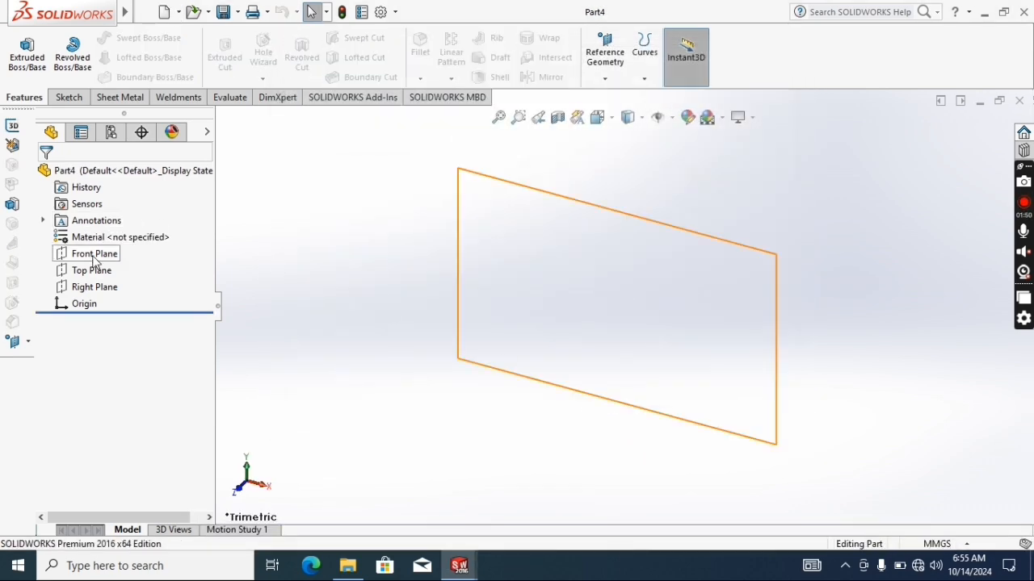
Start a sketch on the Front Plane, viewed normal to it
{"action": "right_click", "coordinate": [94, 257]}
{"action": "left_click", "coordinate": [159, 235]}
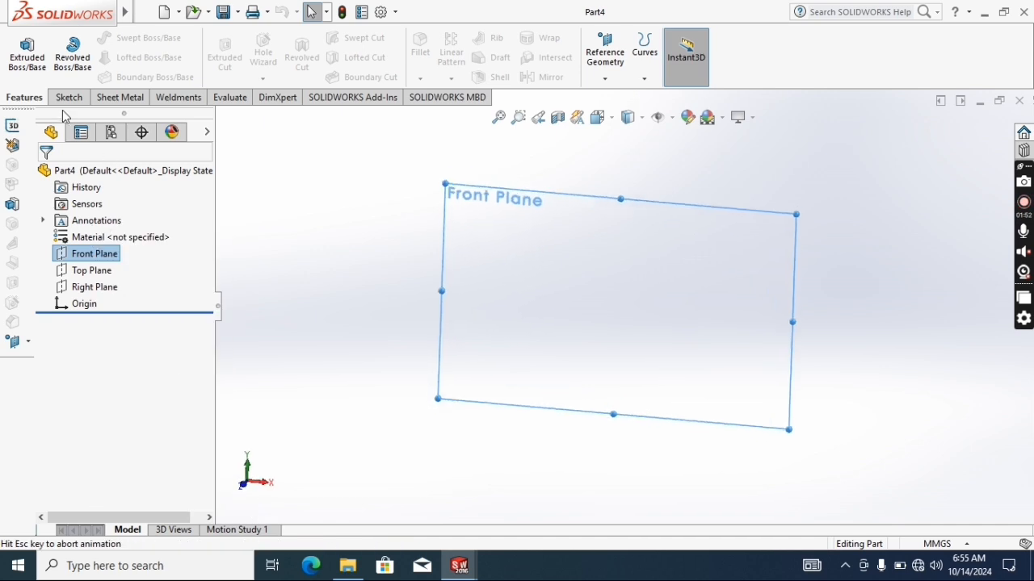
{"action": "left_click", "coordinate": [62, 98]}
{"action": "left_click", "coordinate": [21, 48]}
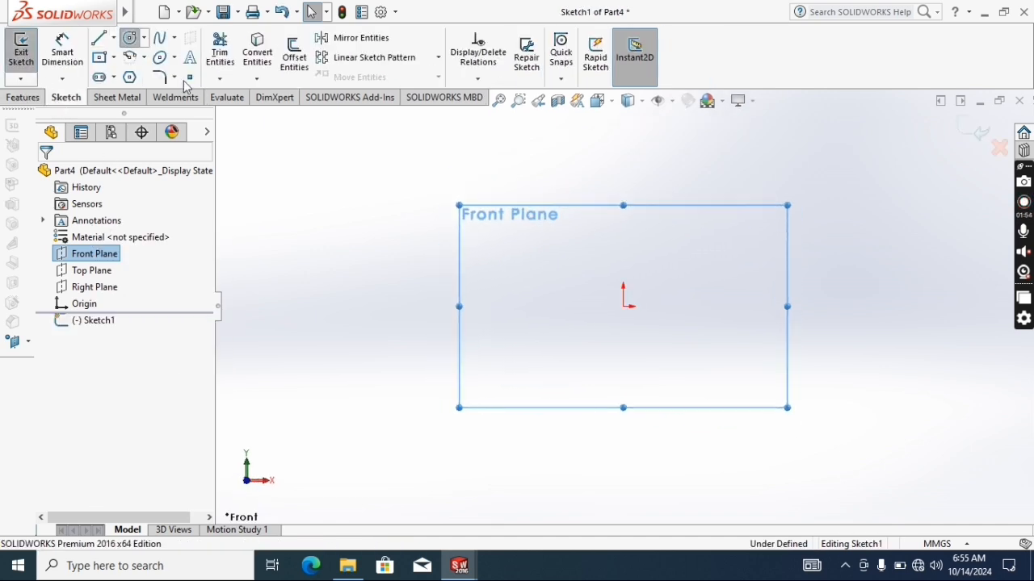
Draw three concentric circles centred on the origin, the inner two about 11.6 mm and 23.3 mm in radius and the third much larger
{"action": "left_click", "coordinate": [622, 306]}
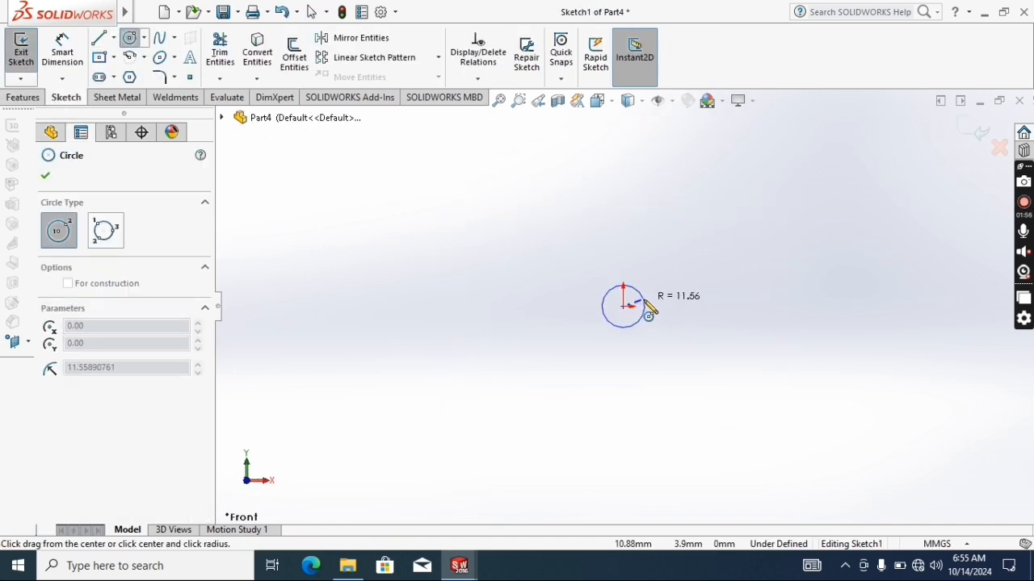
{"action": "left_click", "coordinate": [648, 315]}
{"action": "left_click", "coordinate": [622, 306]}
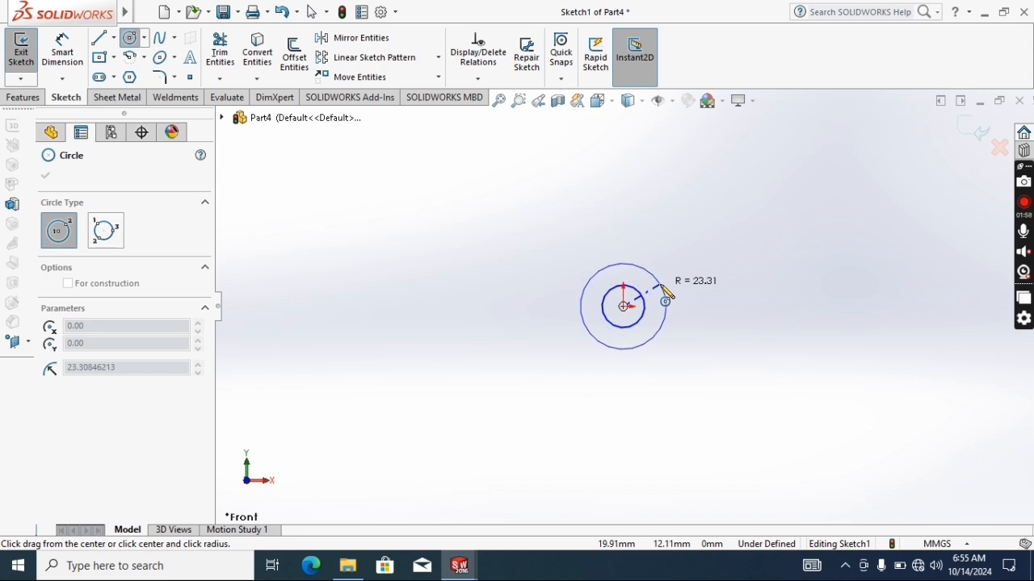
{"action": "left_click", "coordinate": [661, 287]}
{"action": "left_click", "coordinate": [623, 306]}
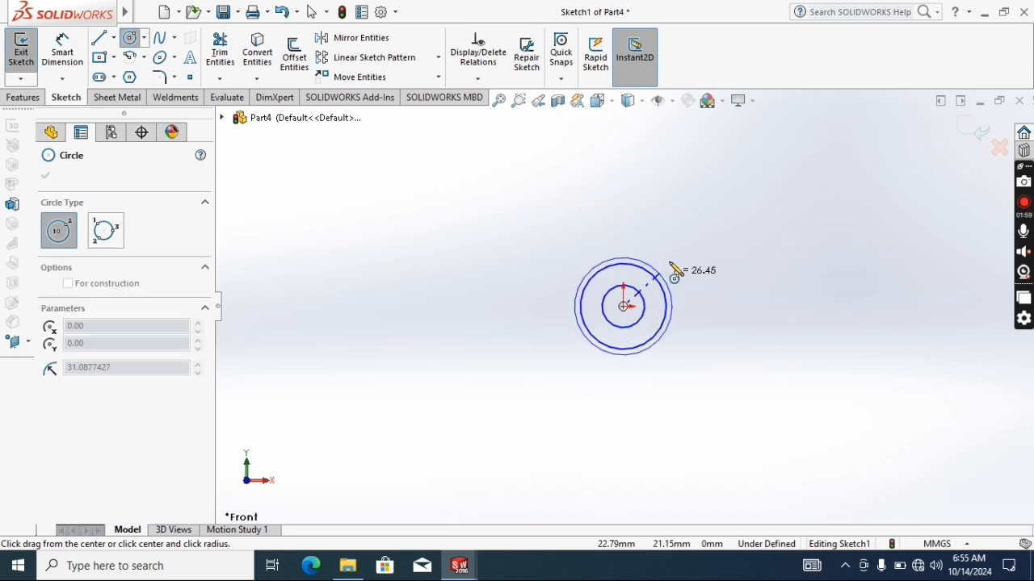
{"action": "left_click", "coordinate": [730, 213]}
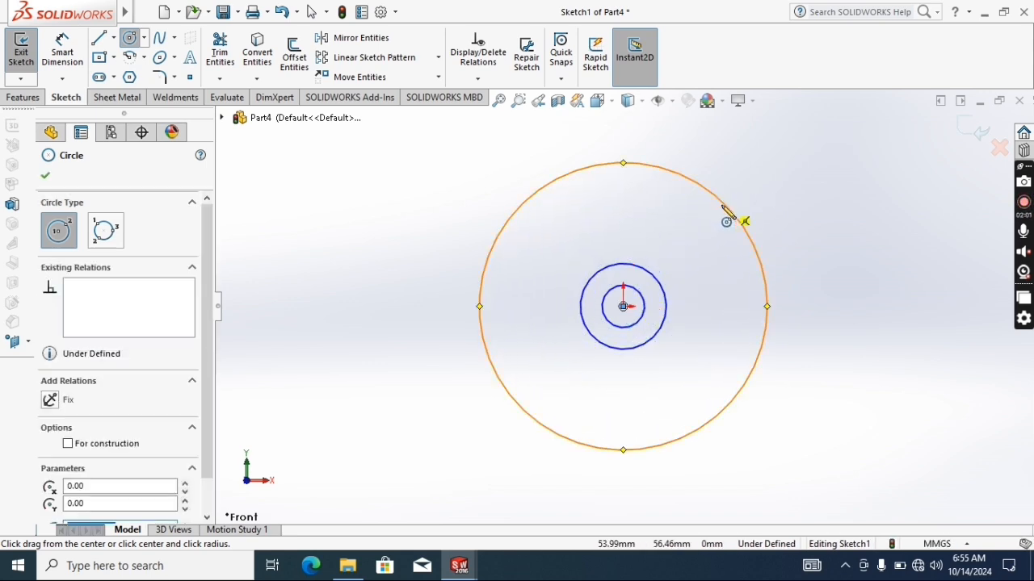
Dimension the innermost circle to a diameter of 10 mm
{"action": "left_click", "coordinate": [21, 55]}
{"action": "left_click", "coordinate": [607, 310]}
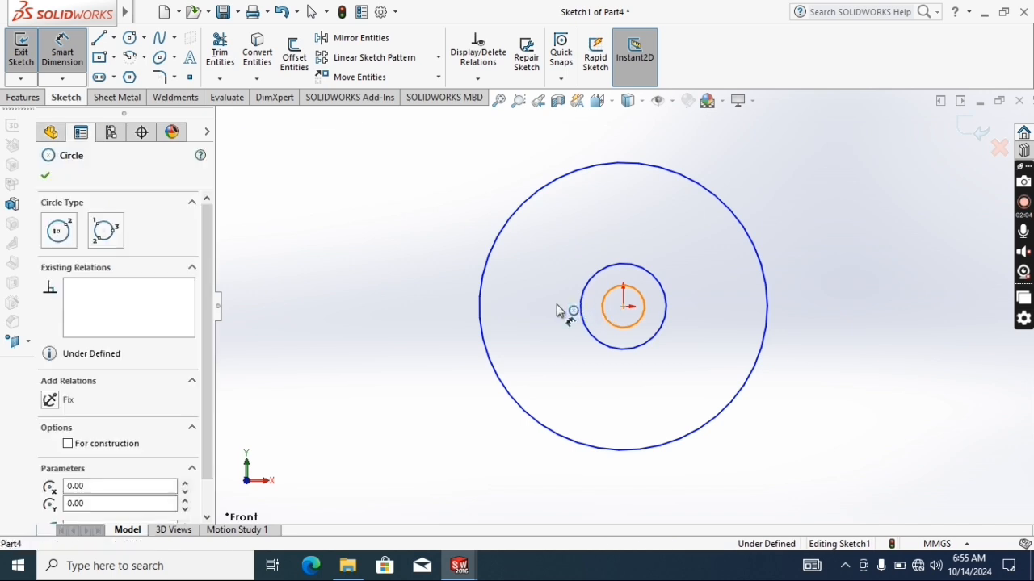
{"action": "left_click", "coordinate": [552, 311]}
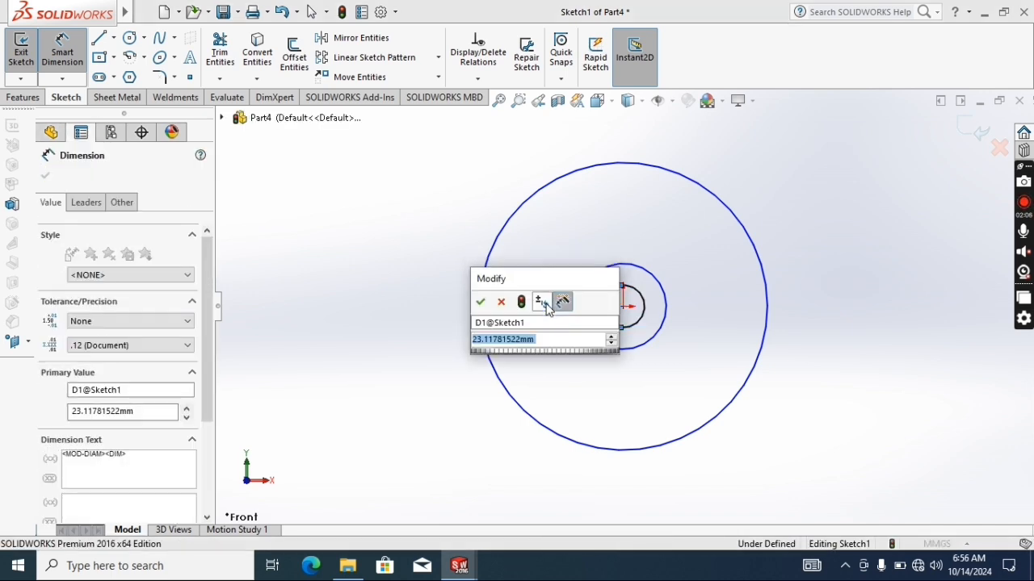
{"action": "type", "text": "10"}
{"action": "key", "text": "Return"}
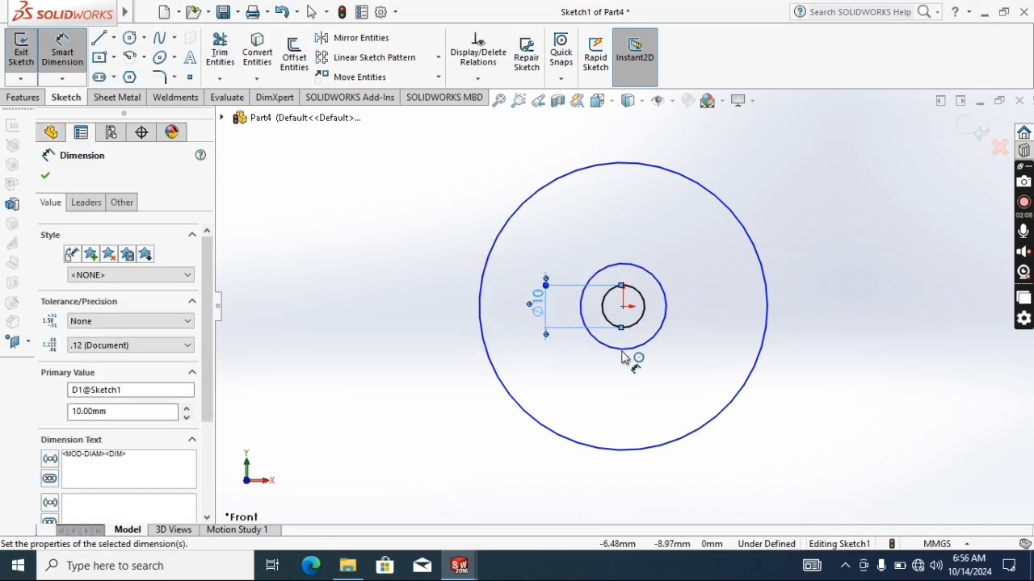
Dimension the middle circle to a diameter of 20 mm
{"action": "left_click", "coordinate": [677, 318]}
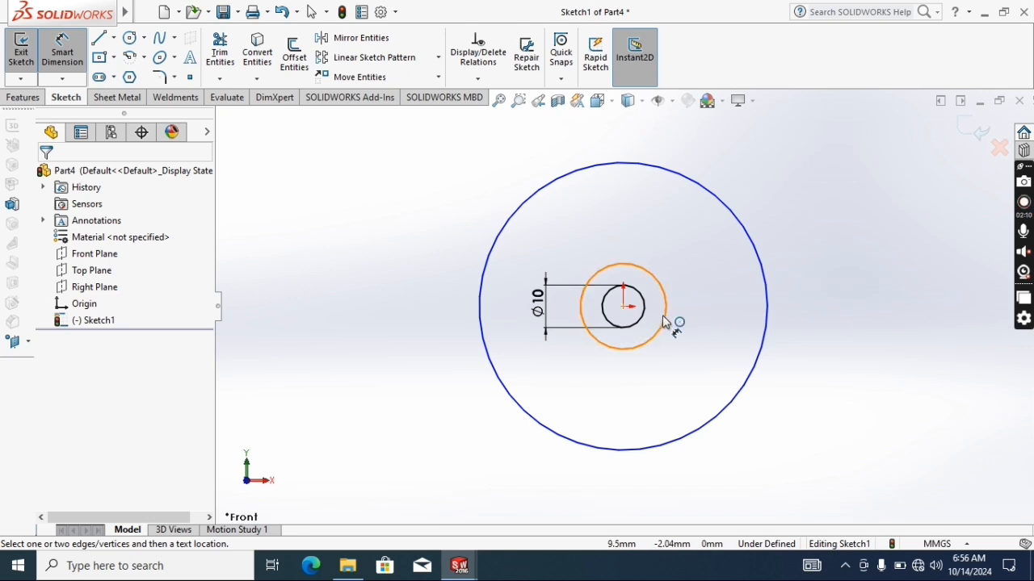
{"action": "left_click", "coordinate": [663, 317]}
{"action": "left_click", "coordinate": [696, 315]}
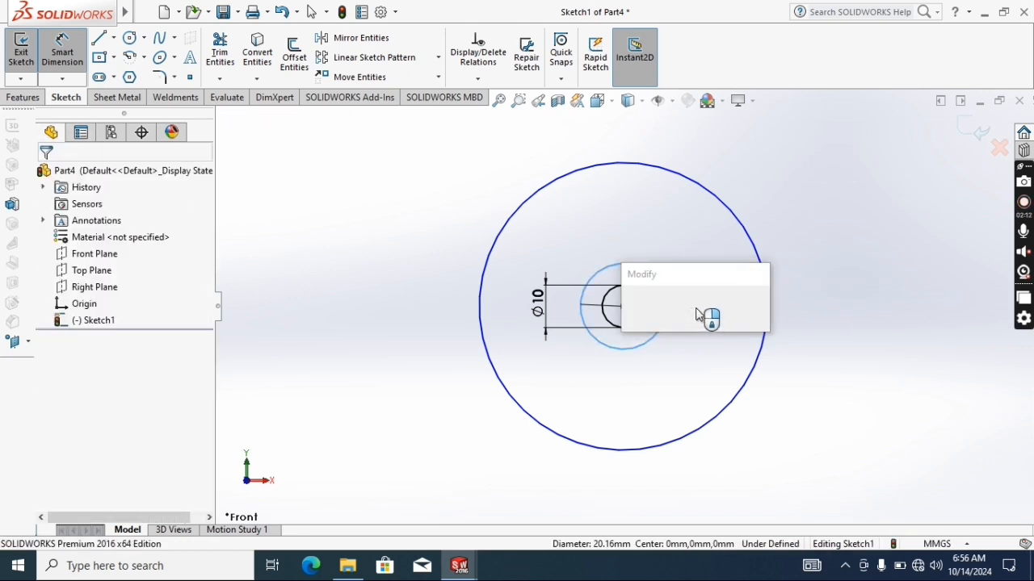
{"action": "type", "text": "20"}
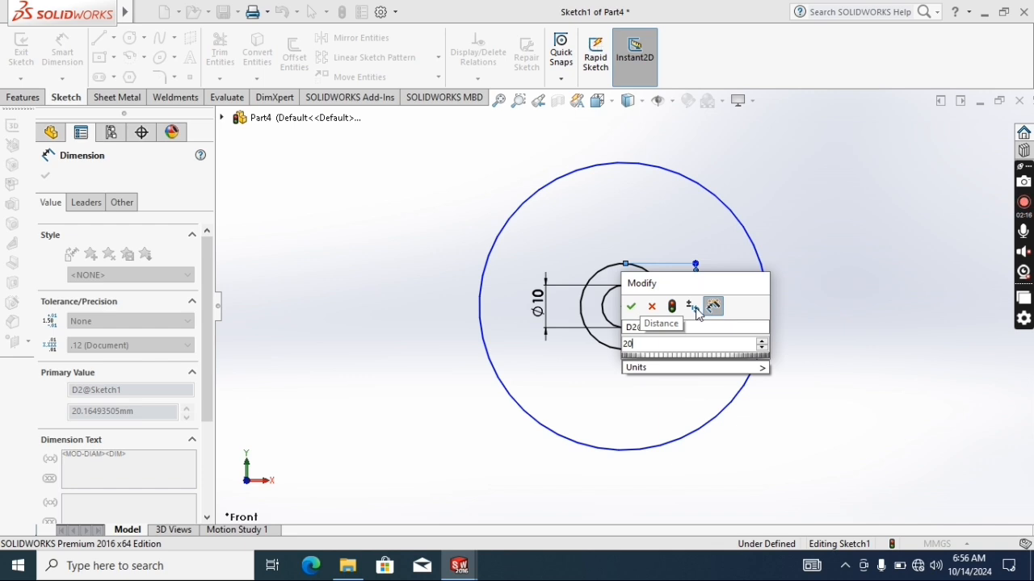
{"action": "key", "text": "Return"}
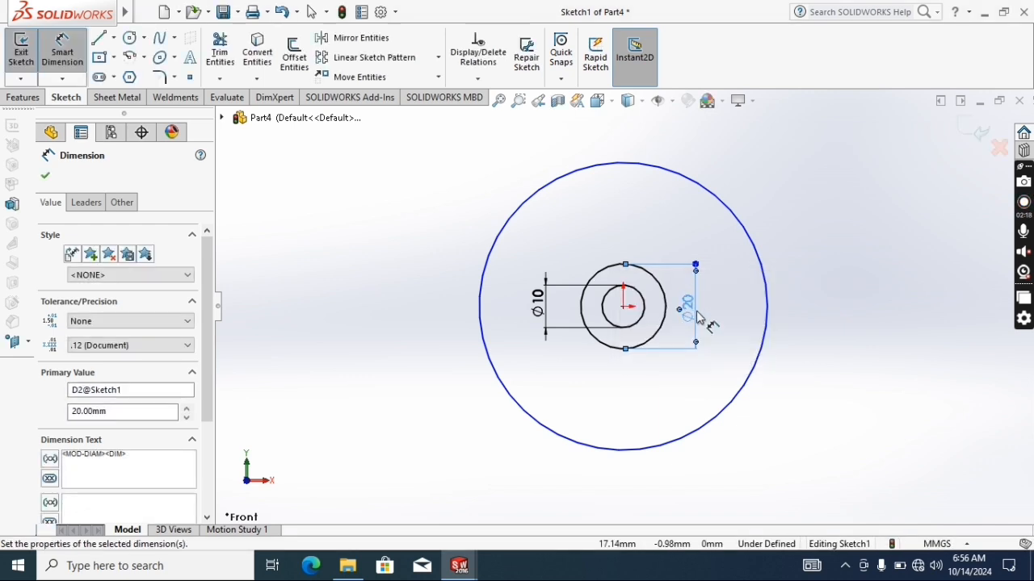
Dimension the outermost circle to a diameter of 200 mm
{"action": "left_click", "coordinate": [767, 293]}
{"action": "left_click", "coordinate": [830, 293]}
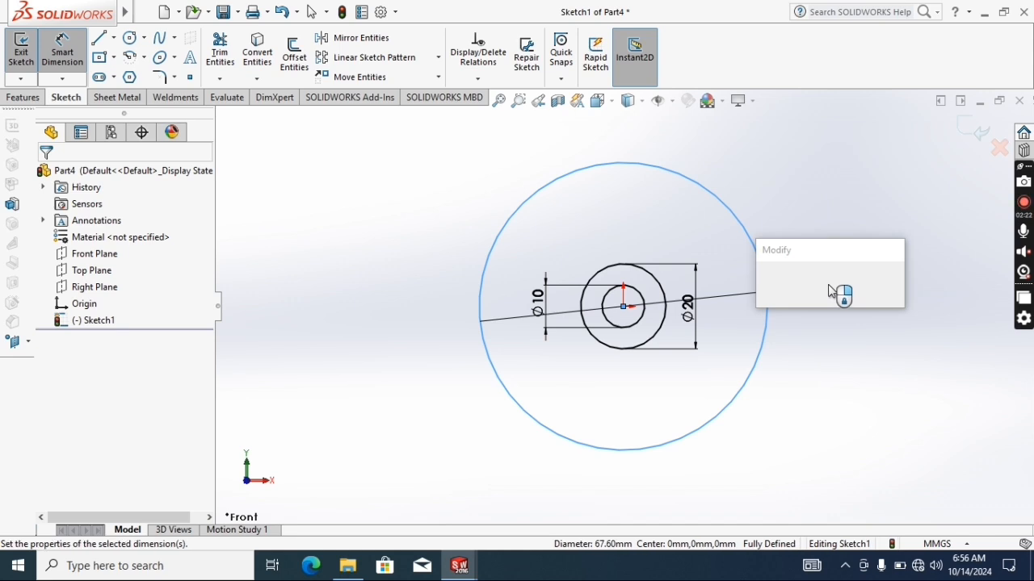
{"action": "type", "text": "200"}
{"action": "key", "text": "Return"}
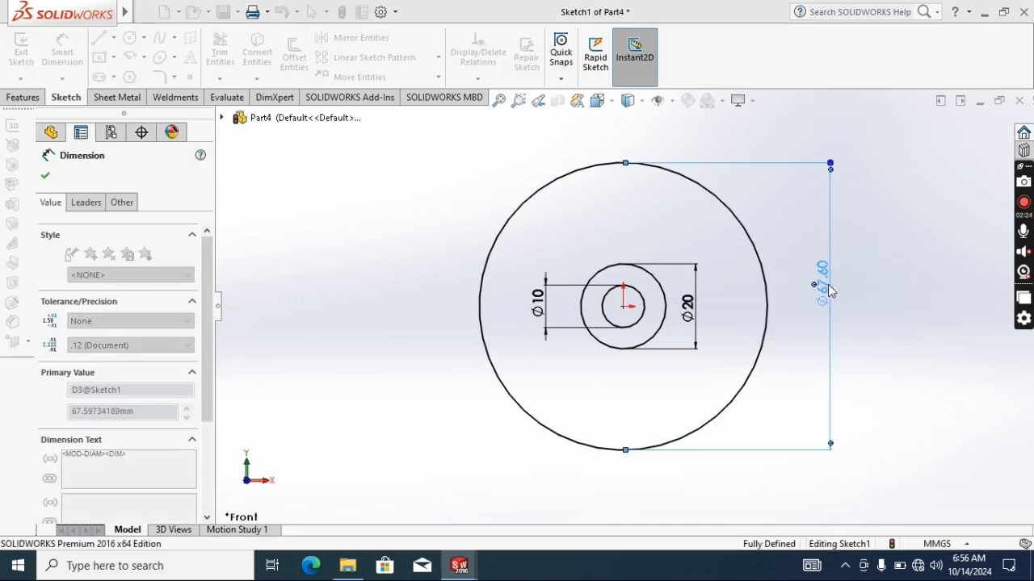
{"action": "key", "text": "f"}
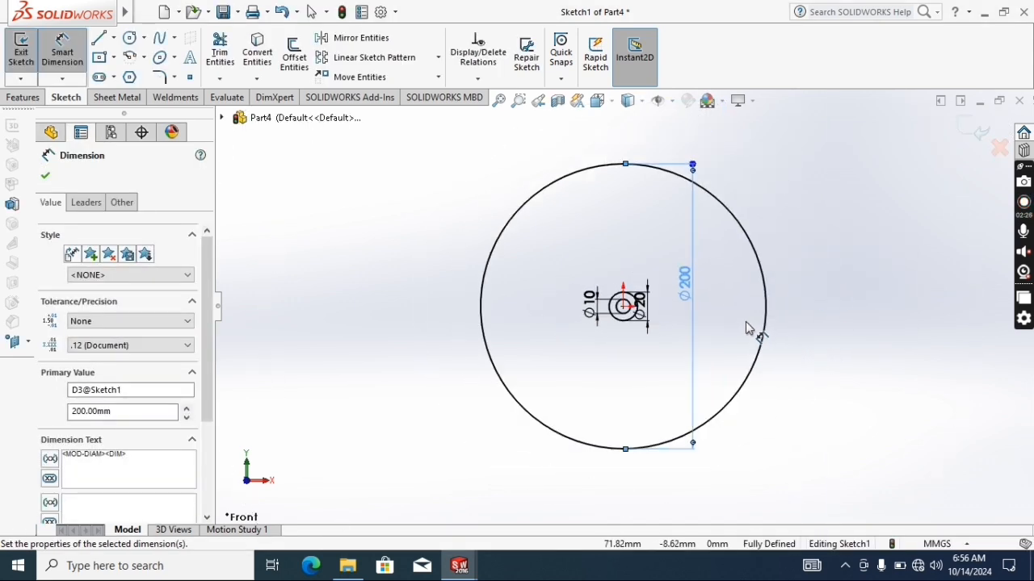
{"action": "scroll", "coordinate": [649, 296], "scroll_direction": "down", "scroll_amount": 2}
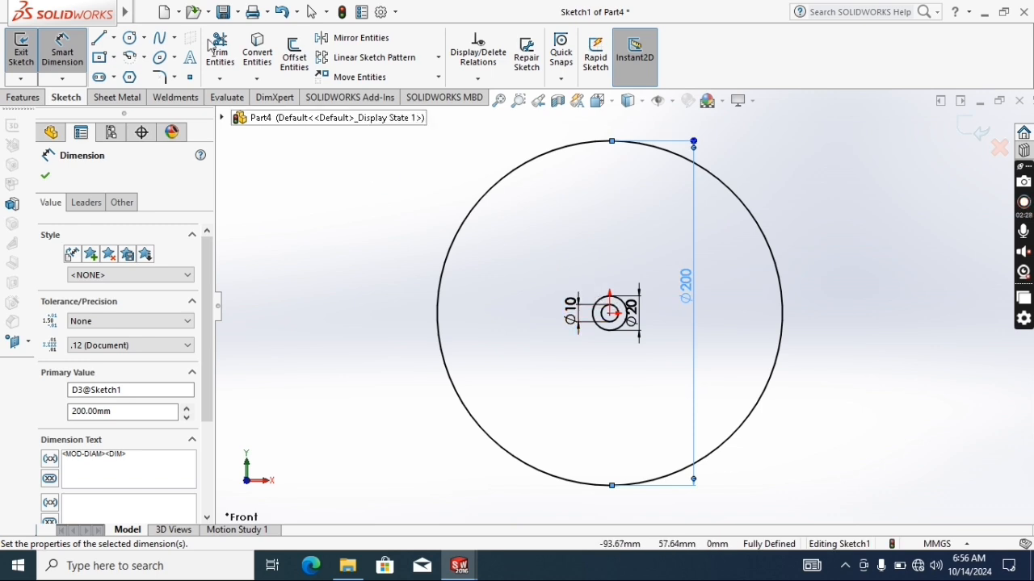
Offset the 200 mm circle inward by 20 mm to form the wheel rim
{"action": "left_click", "coordinate": [294, 56]}
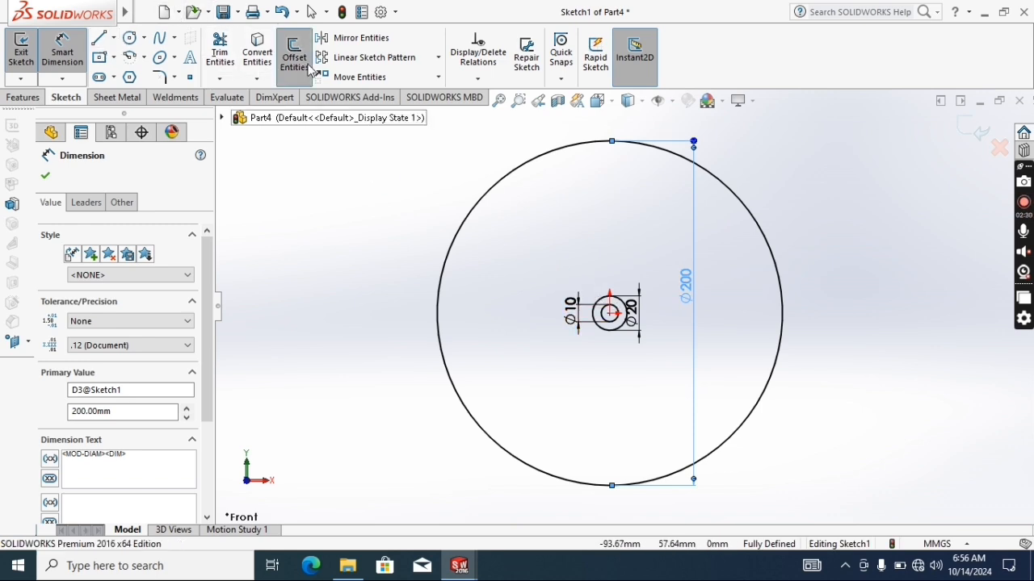
{"action": "left_click", "coordinate": [475, 217]}
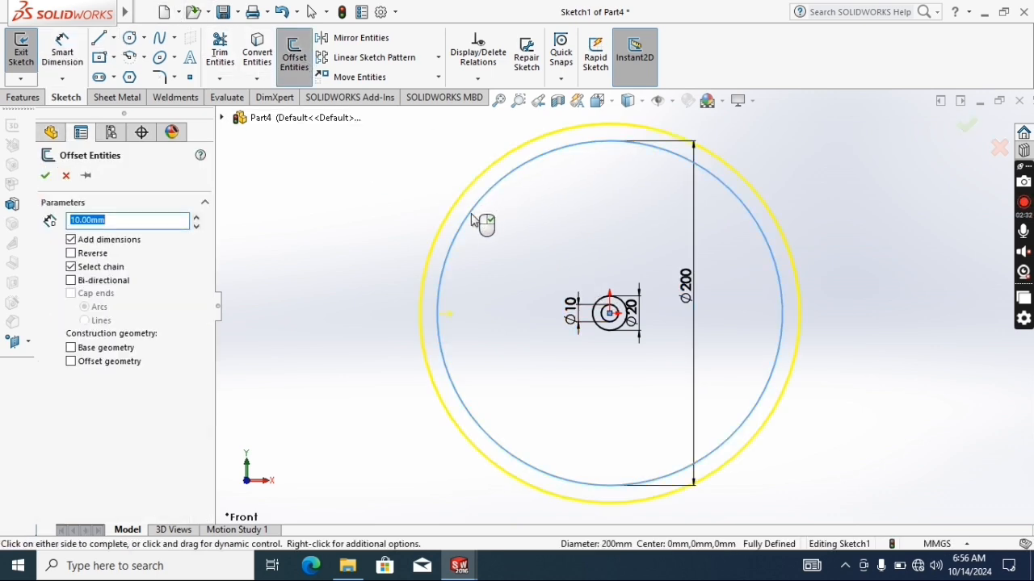
{"action": "left_click", "coordinate": [72, 253]}
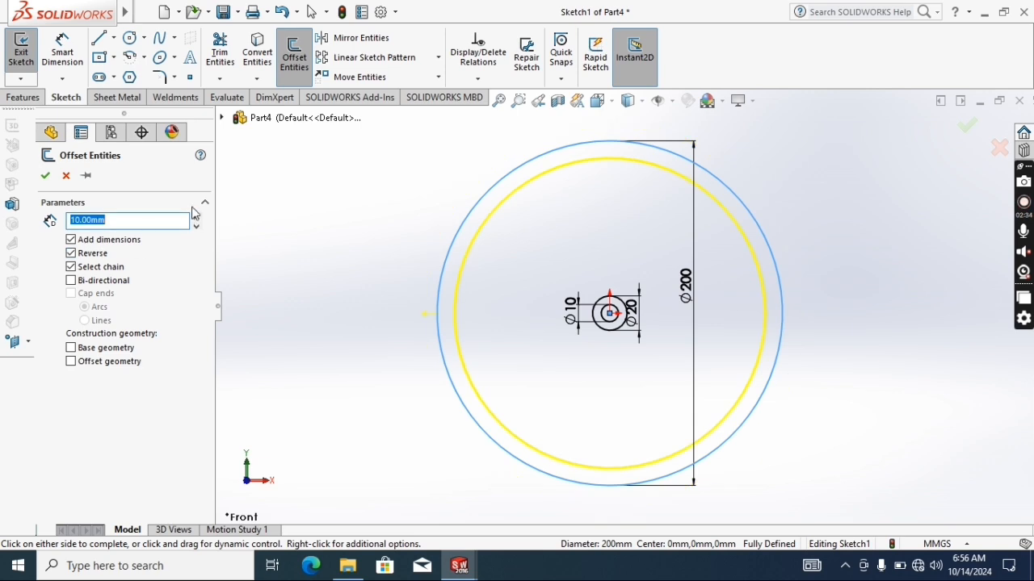
{"action": "left_click", "coordinate": [195, 217]}
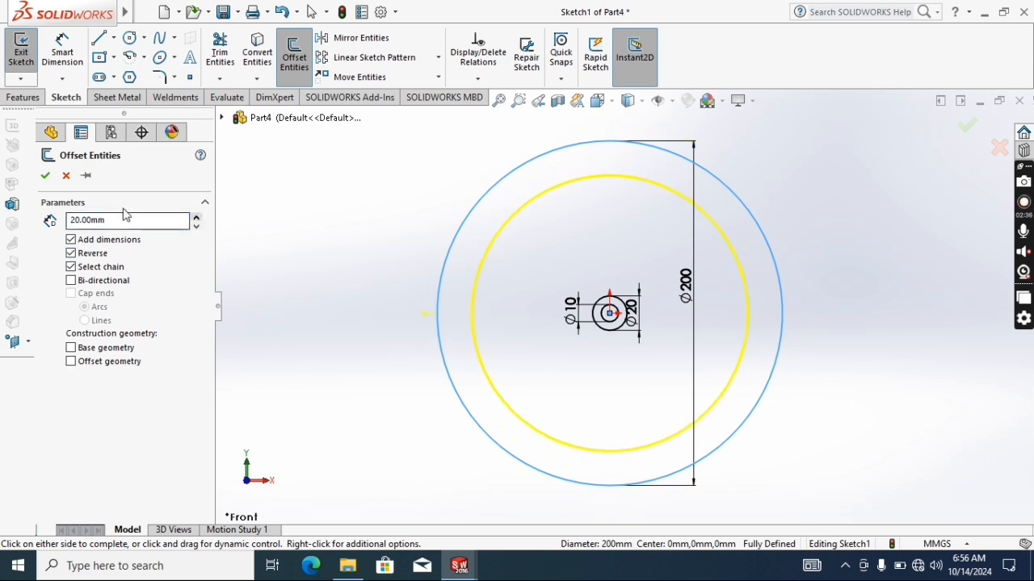
{"action": "left_click", "coordinate": [45, 177]}
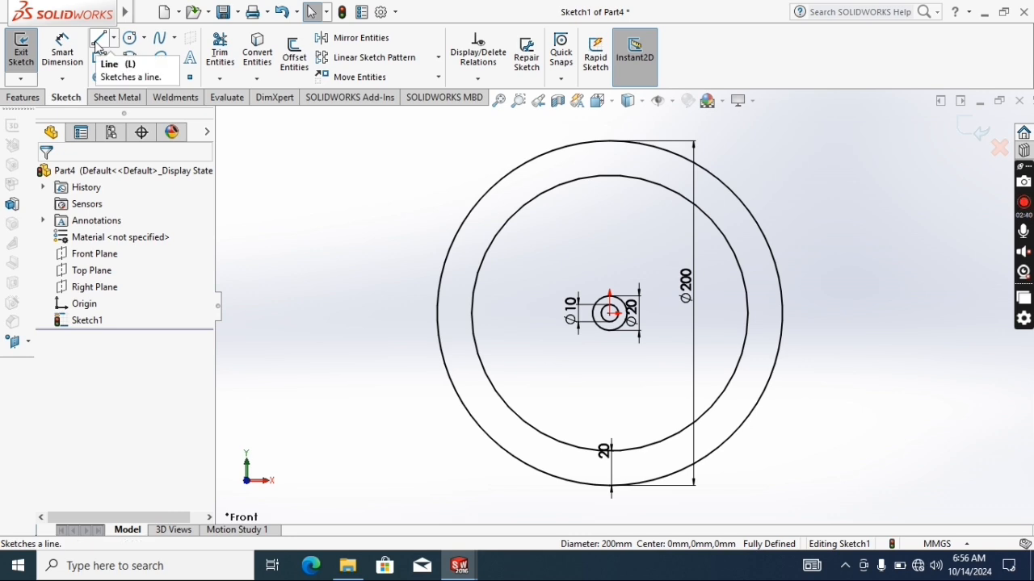
Draw a vertical line from the top of the 20 mm hub circle up to the inner rim circle
{"action": "left_click", "coordinate": [97, 42]}
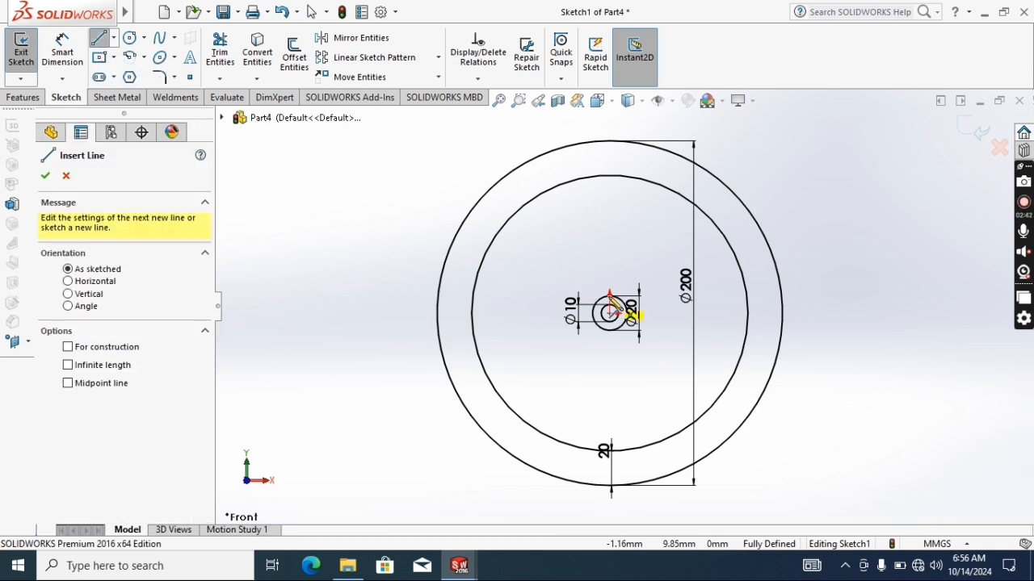
{"action": "scroll", "coordinate": [623, 306], "scroll_direction": "down", "scroll_amount": 3}
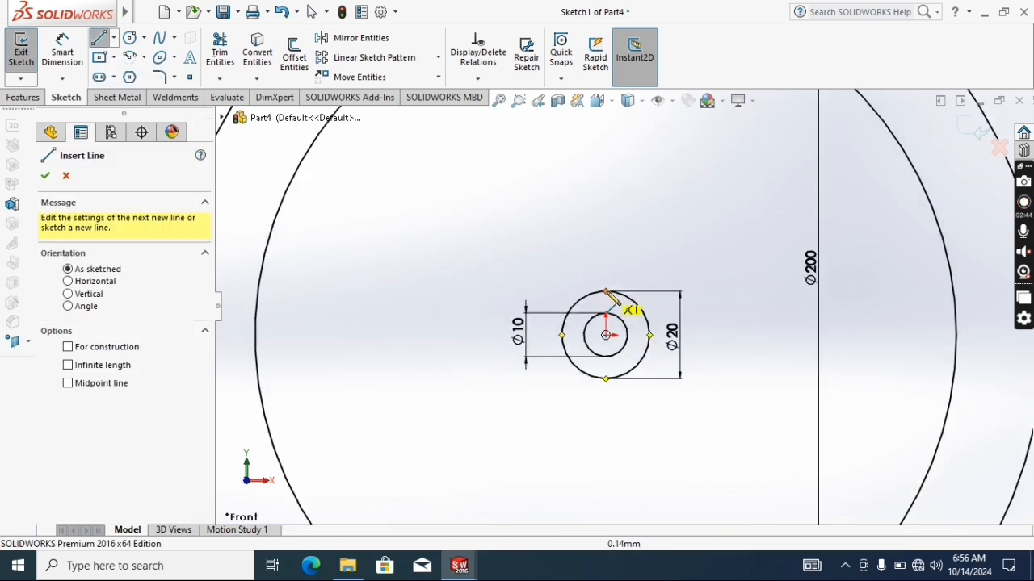
{"action": "left_click", "coordinate": [607, 292]}
{"action": "scroll", "coordinate": [612, 218], "scroll_direction": "up", "scroll_amount": 3}
{"action": "scroll", "coordinate": [611, 217], "scroll_direction": "up", "scroll_amount": 2}
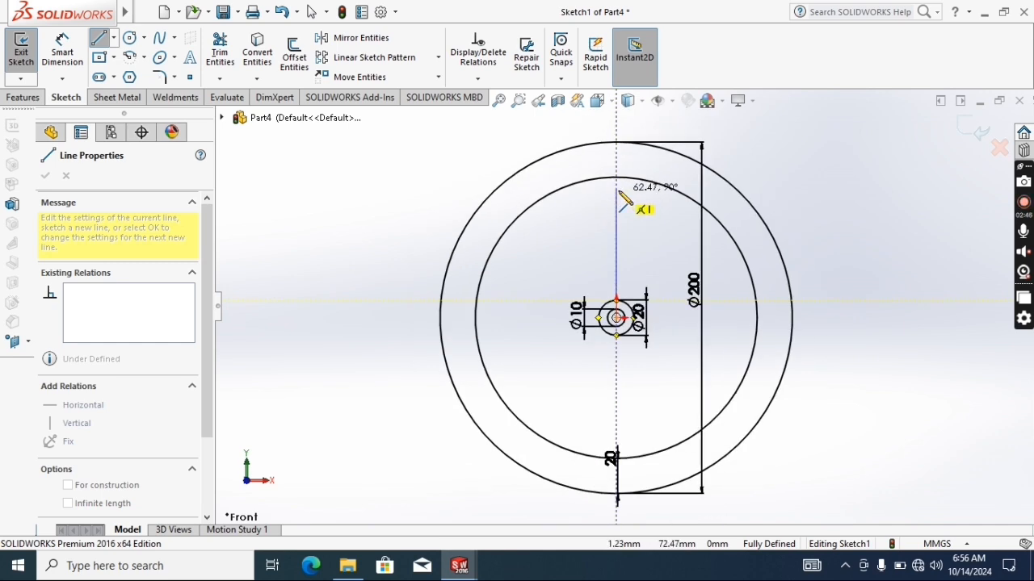
{"action": "left_click", "coordinate": [617, 179]}
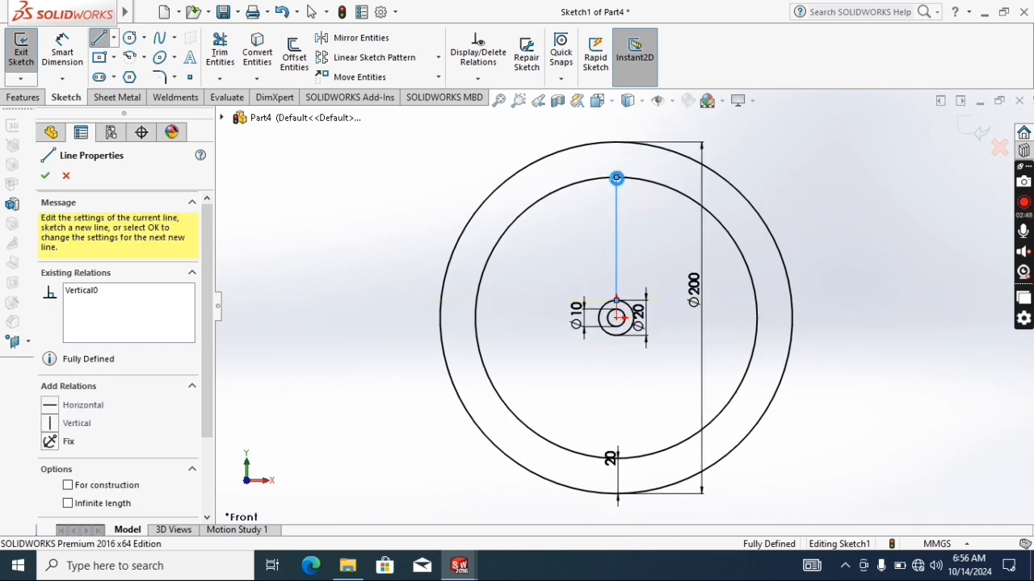
{"action": "key", "text": "Escape"}
Offset the vertical line by 5 mm to each side to outline a spoke
{"action": "left_click", "coordinate": [306, 60]}
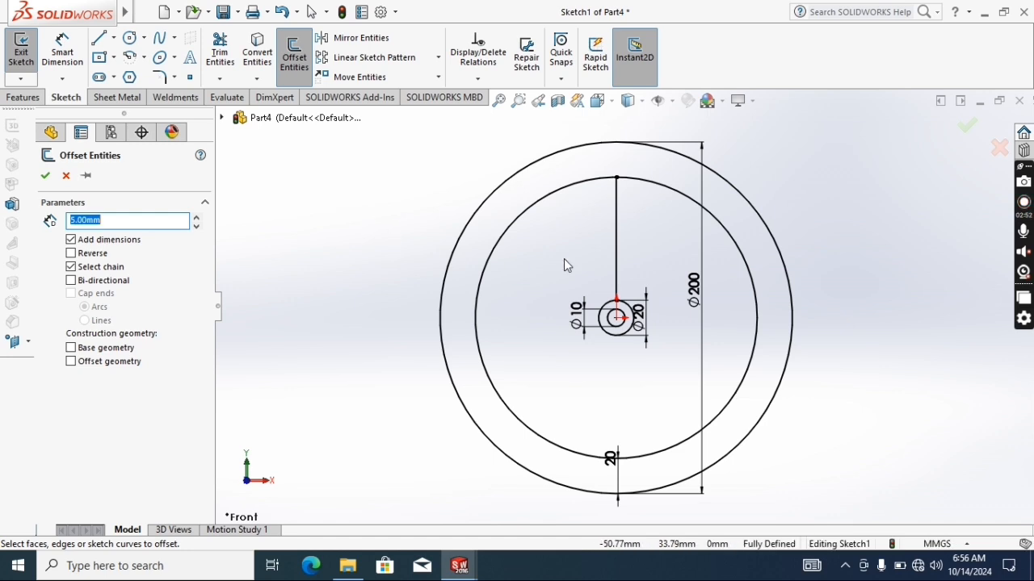
{"action": "left_click", "coordinate": [616, 267]}
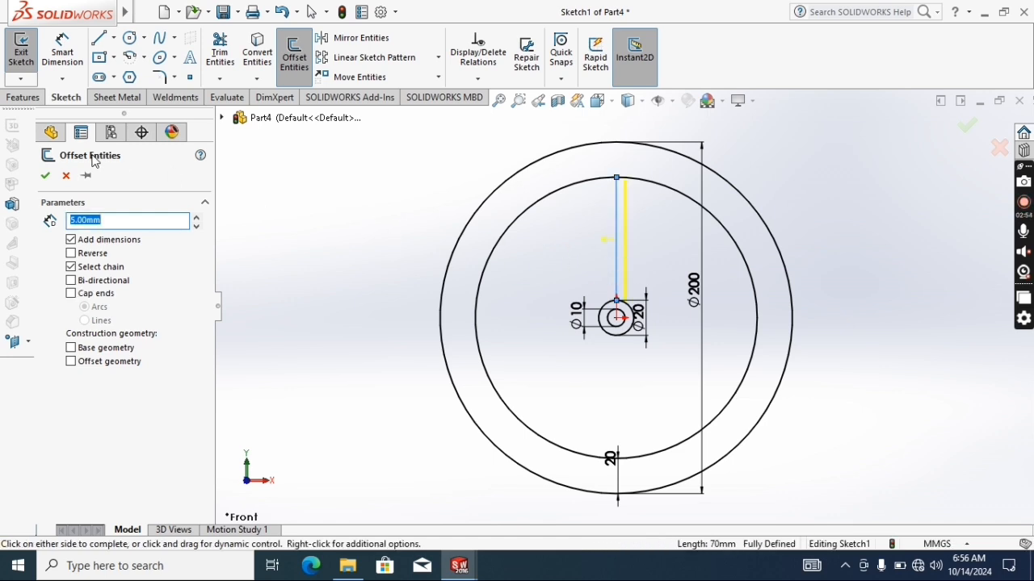
{"action": "left_click", "coordinate": [45, 175]}
{"action": "left_click", "coordinate": [295, 64]}
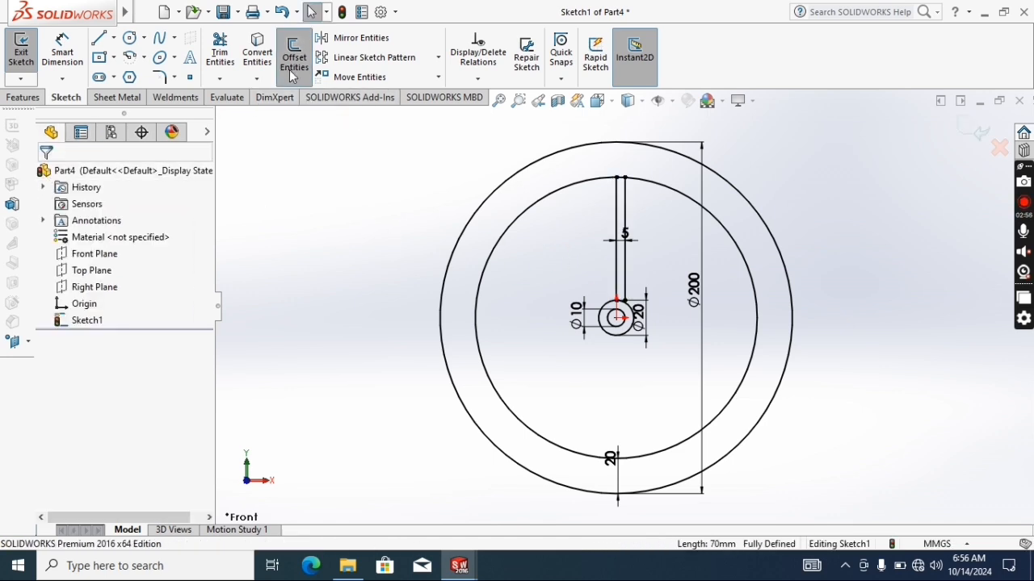
{"action": "left_click", "coordinate": [617, 256]}
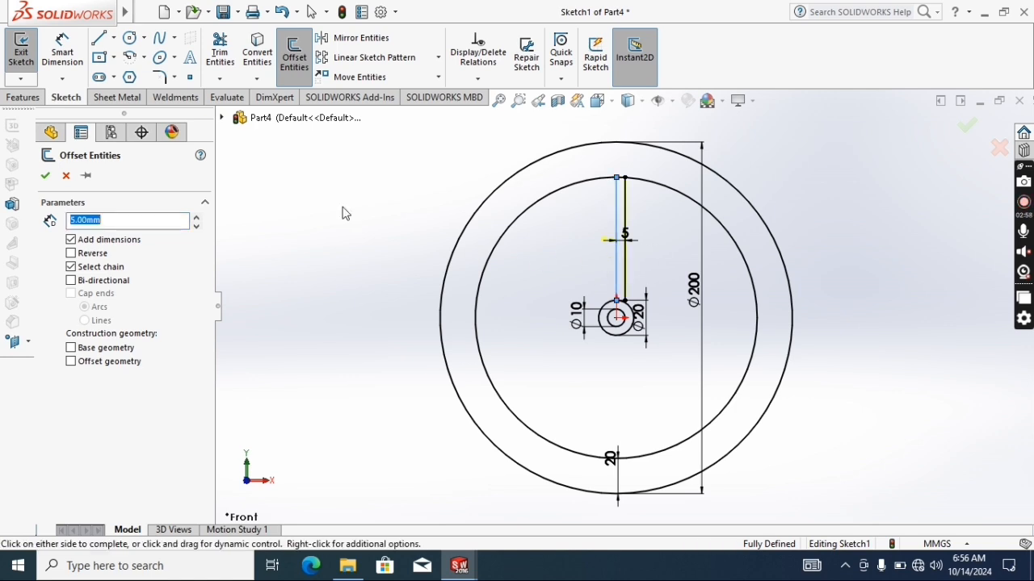
{"action": "left_click", "coordinate": [46, 176]}
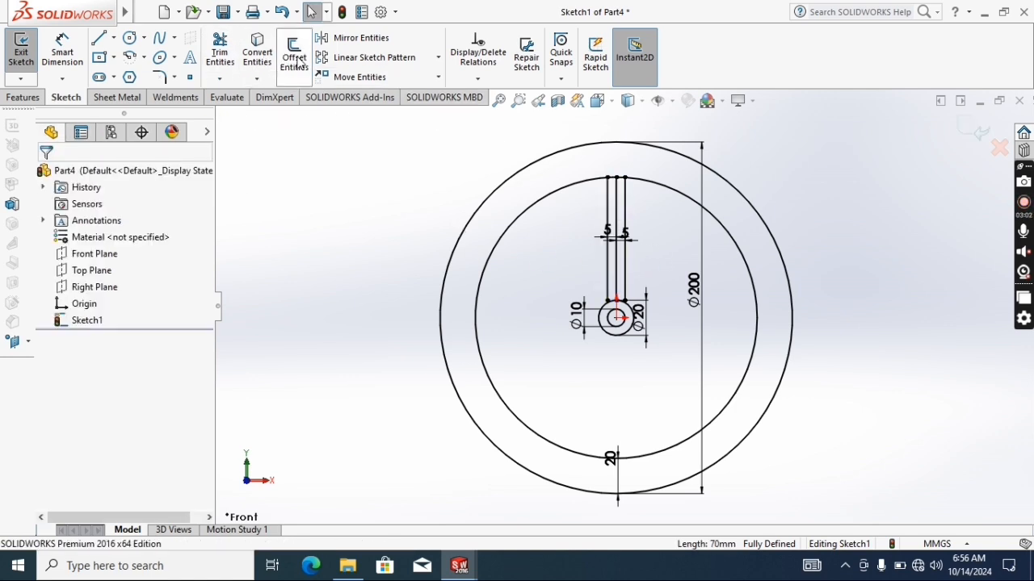
Trim the ends of both offset spoke lines that overshoot the inner rim circle
{"action": "left_click", "coordinate": [220, 53]}
{"action": "scroll", "coordinate": [613, 214], "scroll_direction": "down", "scroll_amount": 6}
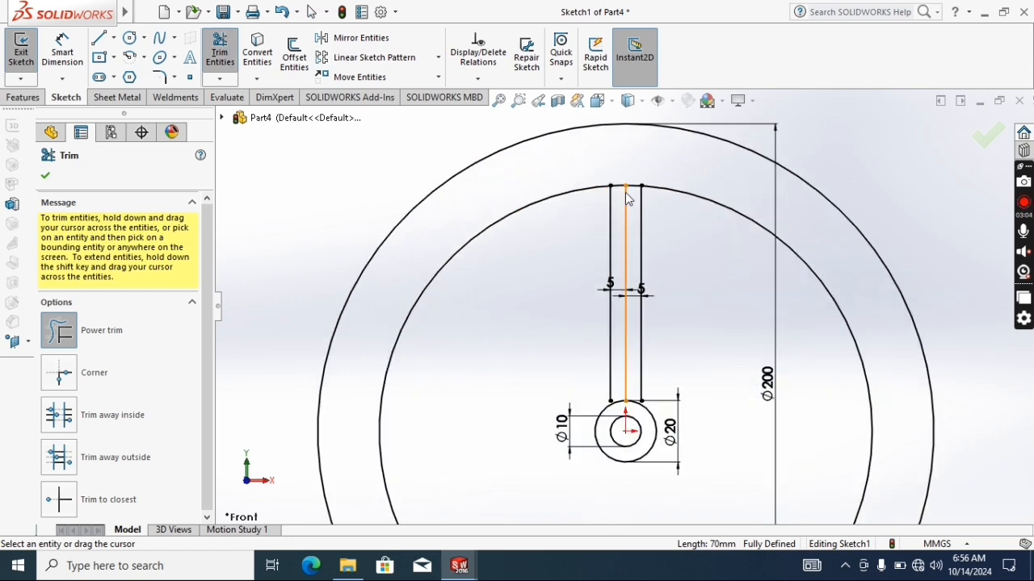
{"action": "scroll", "coordinate": [597, 235], "scroll_direction": "down", "scroll_amount": 6}
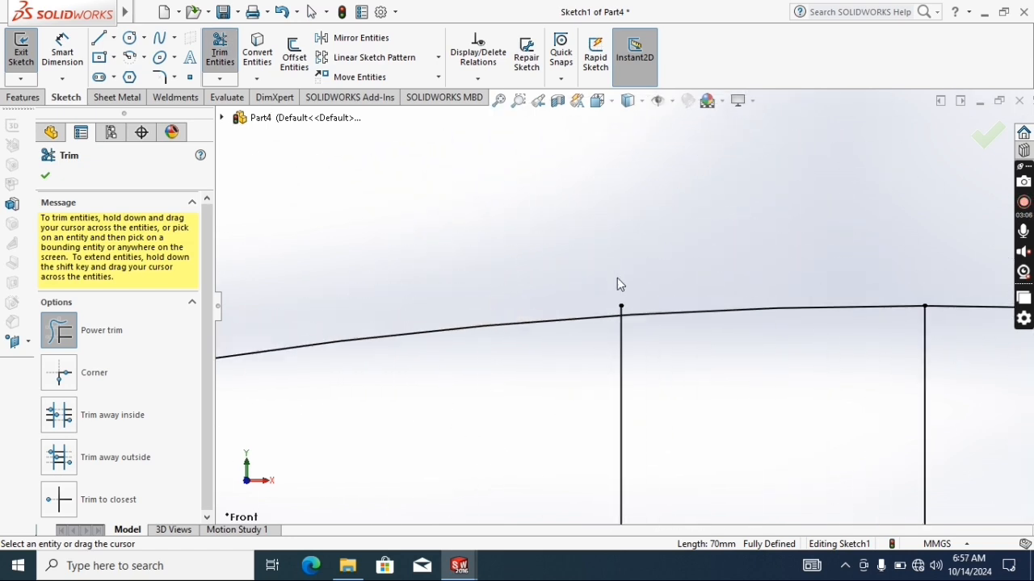
{"action": "scroll", "coordinate": [655, 293], "scroll_direction": "up", "scroll_amount": 8}
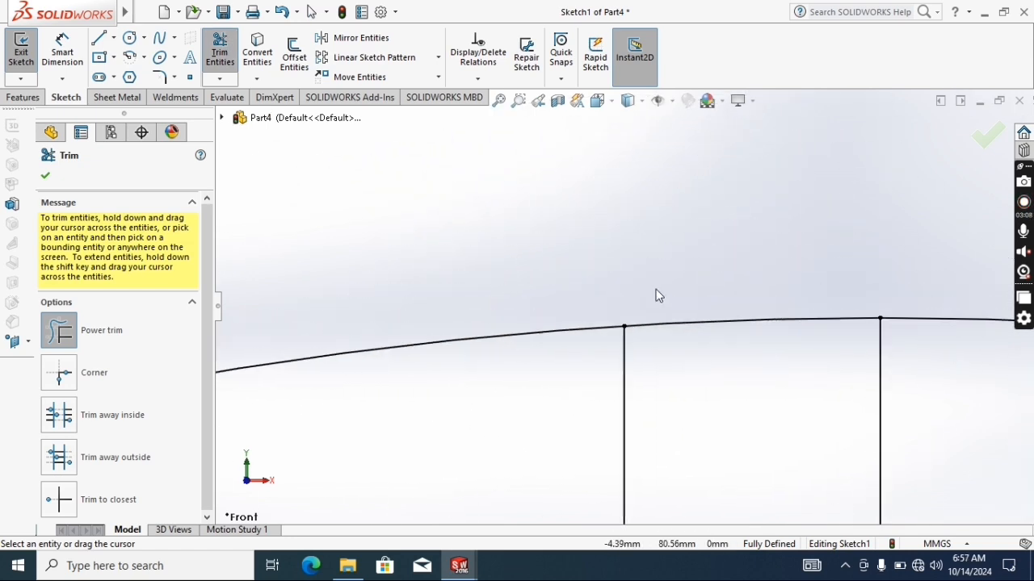
{"action": "scroll", "coordinate": [745, 311], "scroll_direction": "down", "scroll_amount": 4}
{"action": "scroll", "coordinate": [745, 312], "scroll_direction": "down", "scroll_amount": 4}
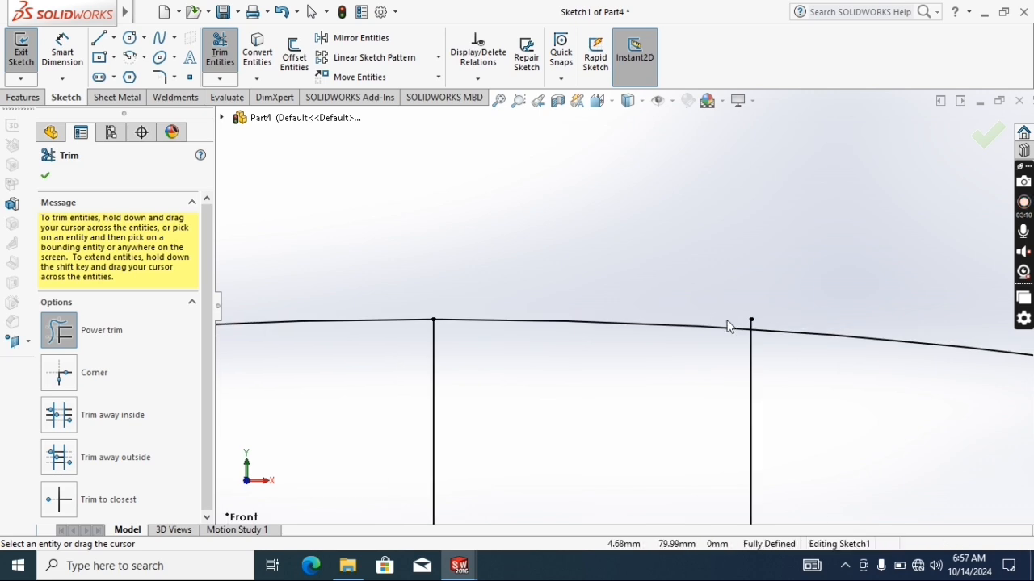
{"action": "mouse_move", "coordinate": [706, 304]}
{"action": "left_mouse_down"}
{"action": "mouse_move", "coordinate": [749, 335]}
{"action": "mouse_move", "coordinate": [677, 298]}
{"action": "left_mouse_up"}
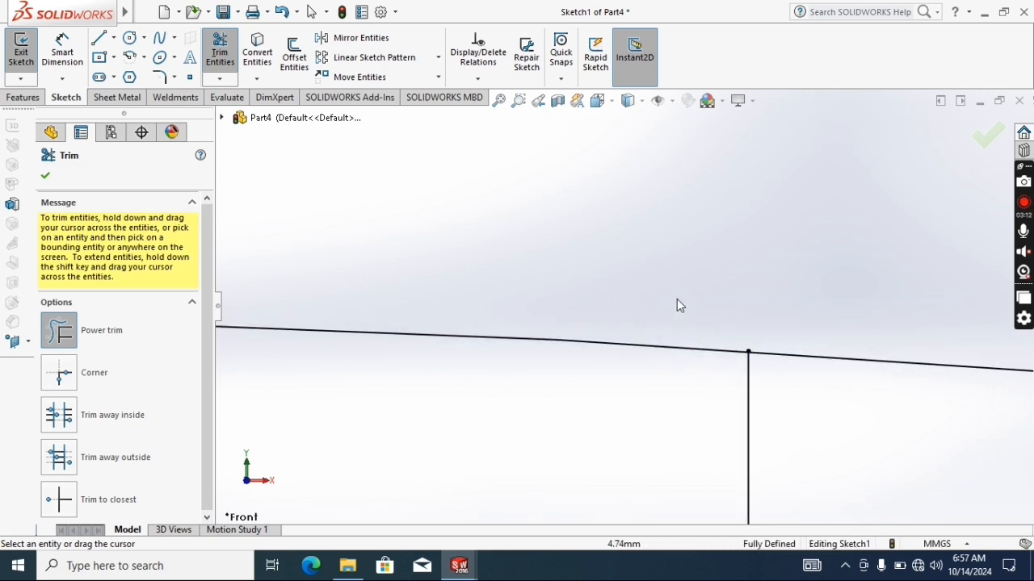
{"action": "scroll", "coordinate": [682, 323], "scroll_direction": "up", "scroll_amount": 6}
{"action": "scroll", "coordinate": [623, 313], "scroll_direction": "up", "scroll_amount": 2}
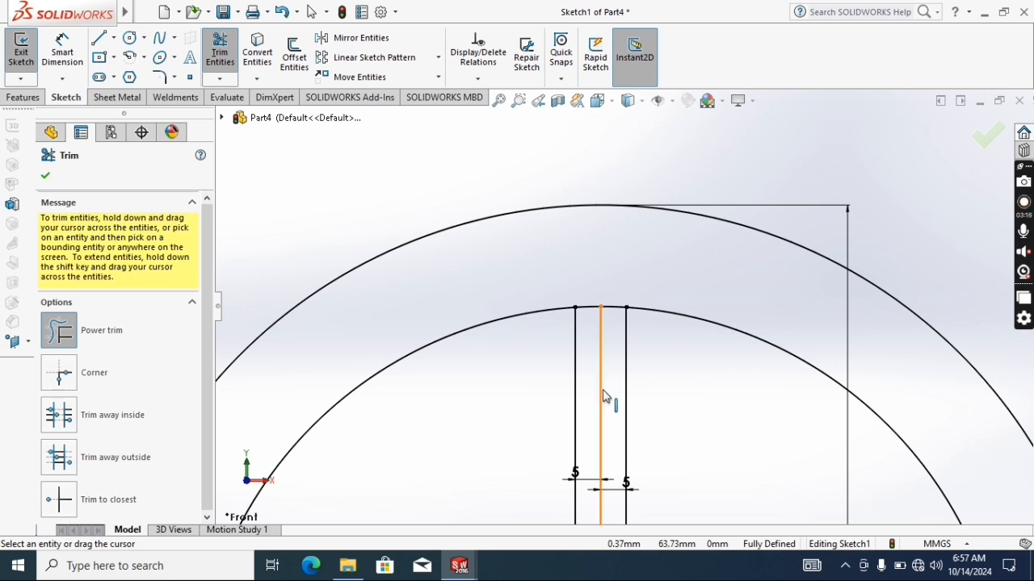
{"action": "scroll", "coordinate": [604, 396], "scroll_direction": "up", "scroll_amount": 4}
Extend the lower ends of both offset spoke lines to the 20 mm hub circle
{"action": "left_click", "coordinate": [220, 81]}
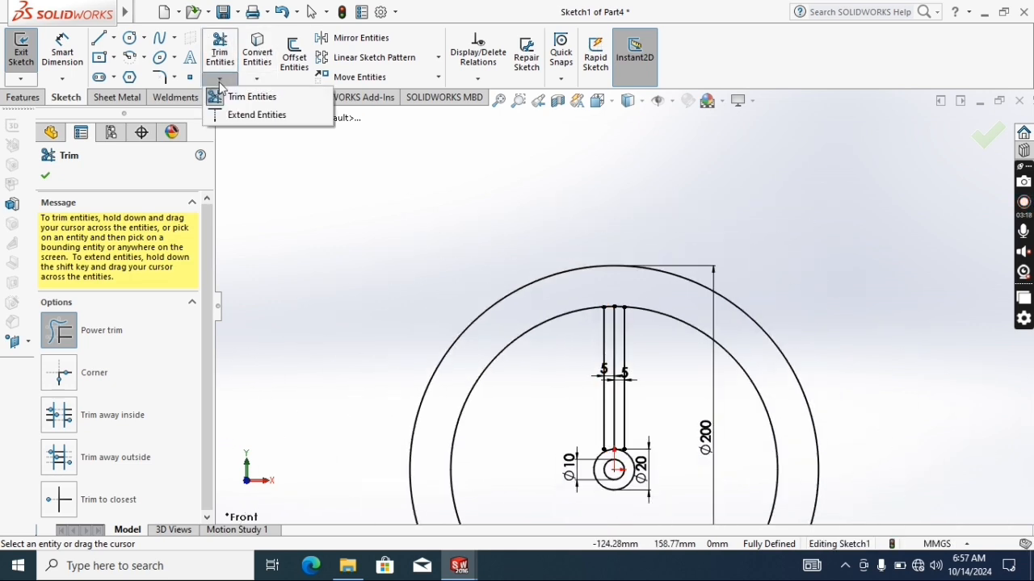
{"action": "left_click", "coordinate": [257, 114]}
{"action": "scroll", "coordinate": [676, 445], "scroll_direction": "down", "scroll_amount": 4}
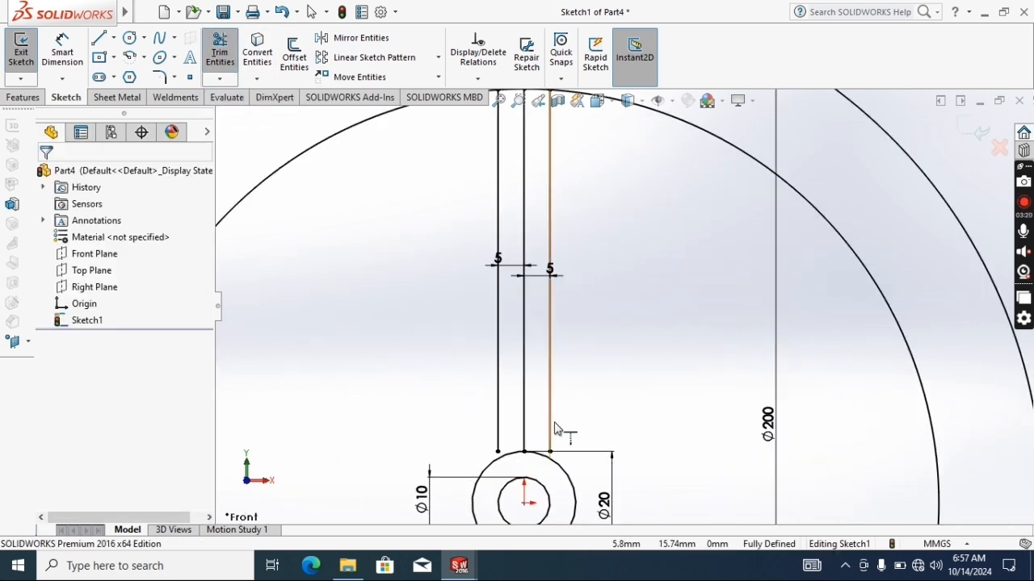
{"action": "left_click", "coordinate": [552, 430]}
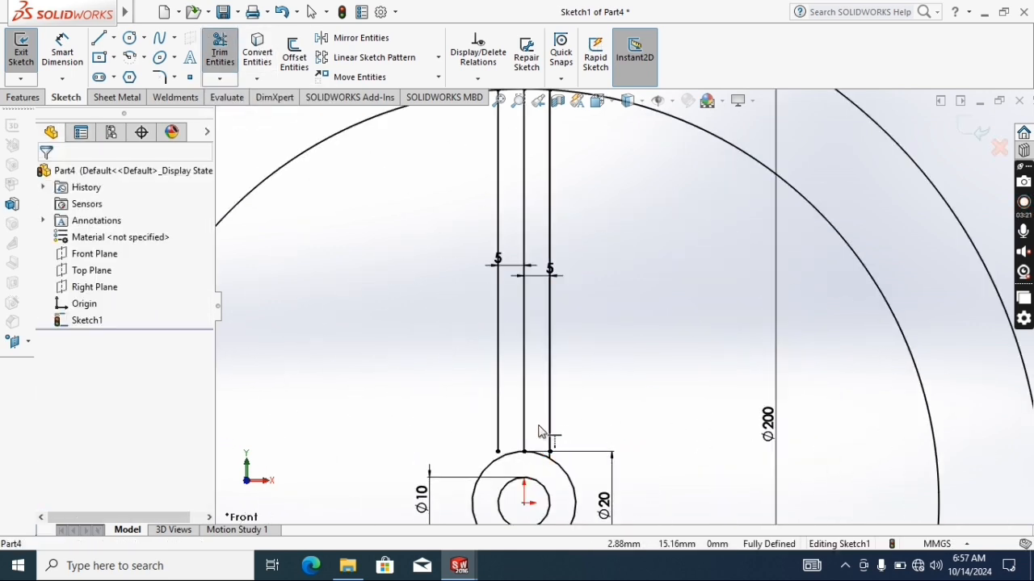
{"action": "left_click", "coordinate": [499, 430]}
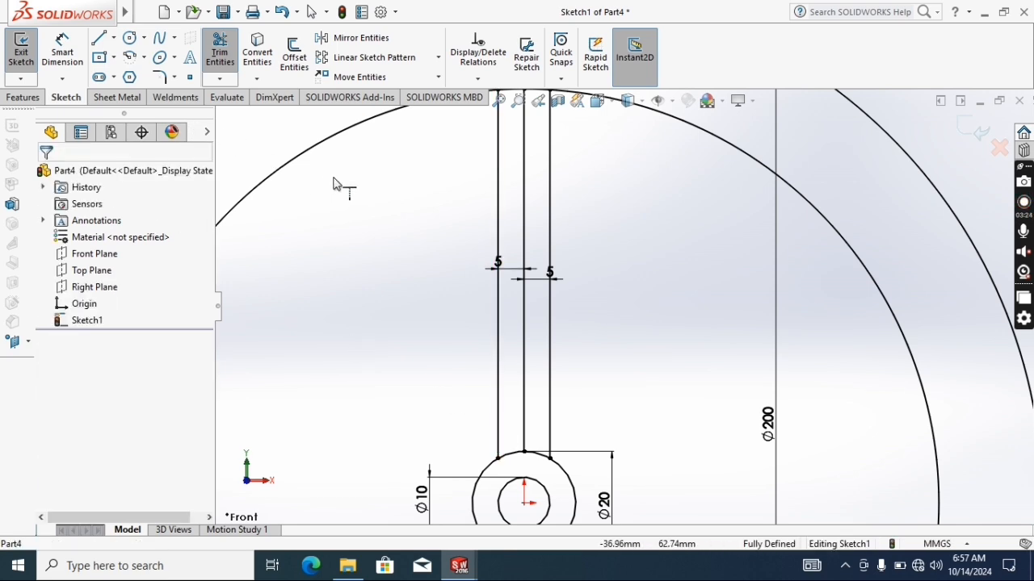
{"action": "scroll", "coordinate": [337, 184], "scroll_direction": "up", "scroll_amount": 2}
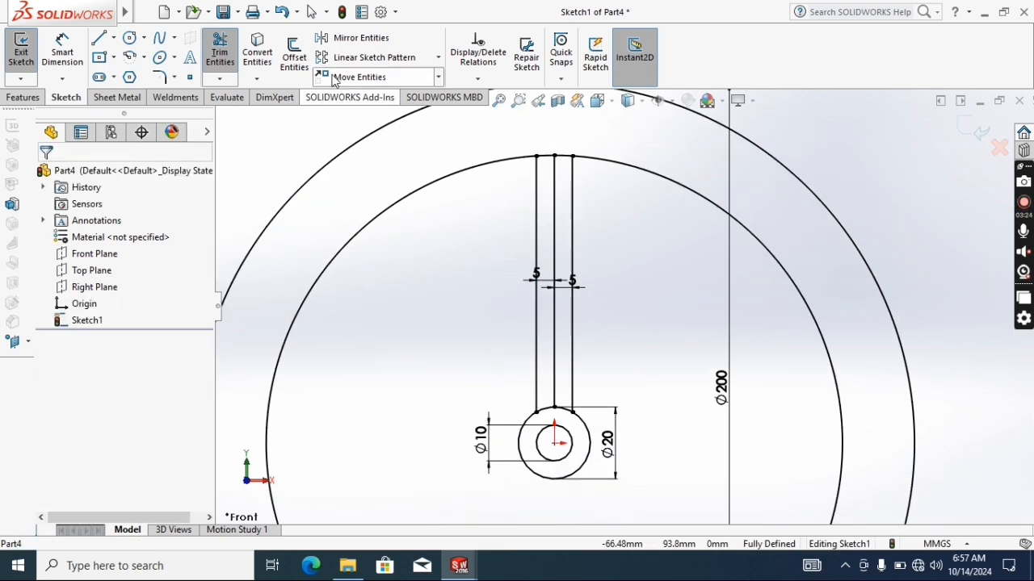
Circular-pattern the two outer spoke lines about the origin with 5 equally spaced instances over 360 degrees
{"action": "left_click", "coordinate": [439, 58]}
{"action": "left_click", "coordinate": [387, 94]}
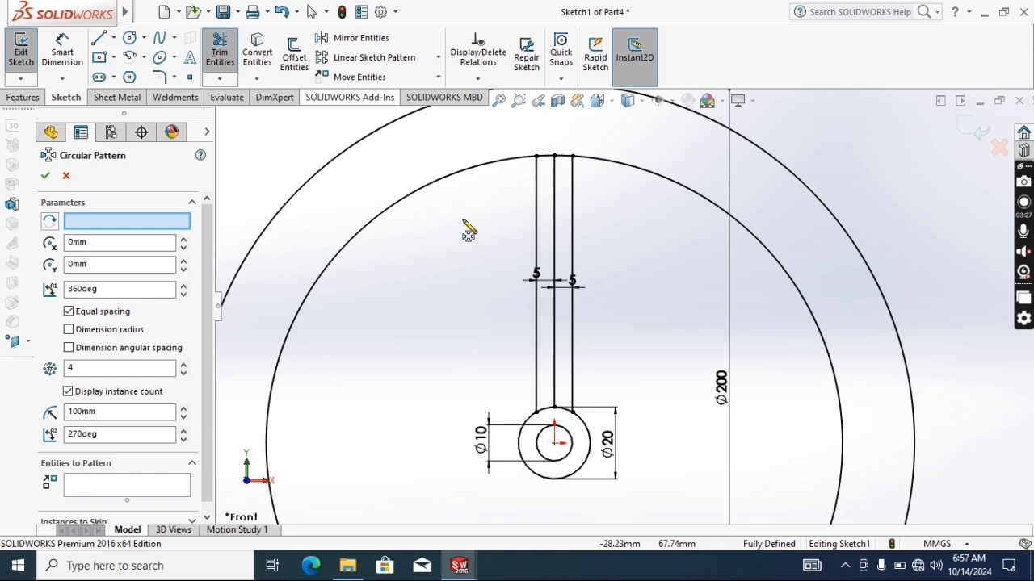
{"action": "left_click", "coordinate": [571, 315]}
{"action": "left_click", "coordinate": [537, 320]}
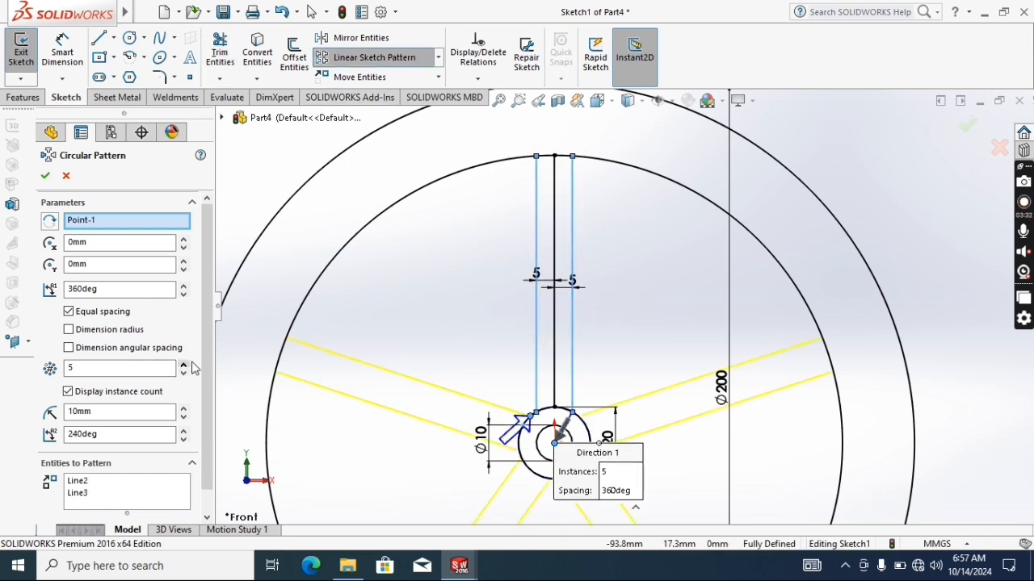
{"action": "left_click", "coordinate": [45, 177]}
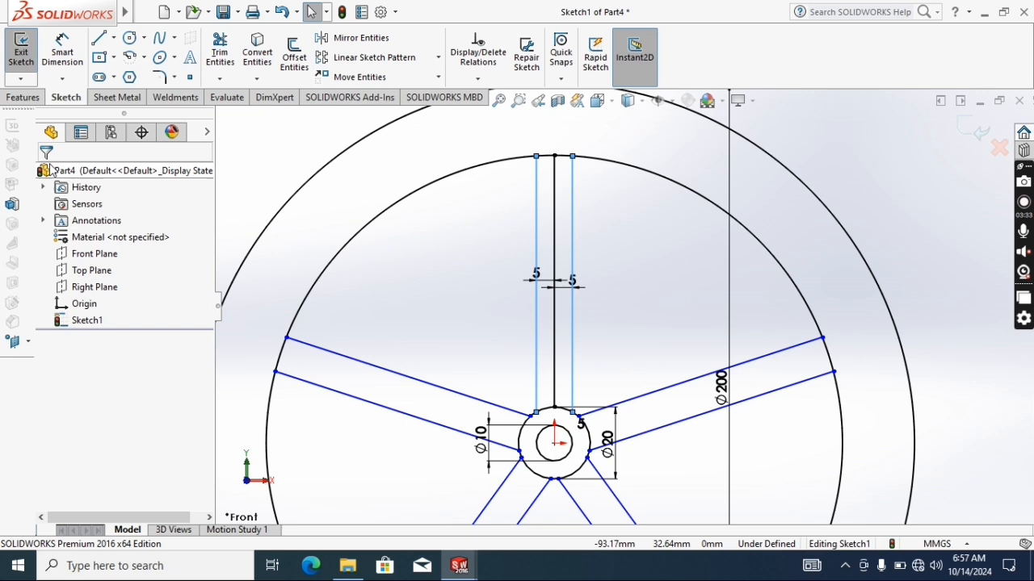
Trim the inner rim circle's arc between the two lines of the vertical spoke
{"action": "left_click", "coordinate": [220, 57]}
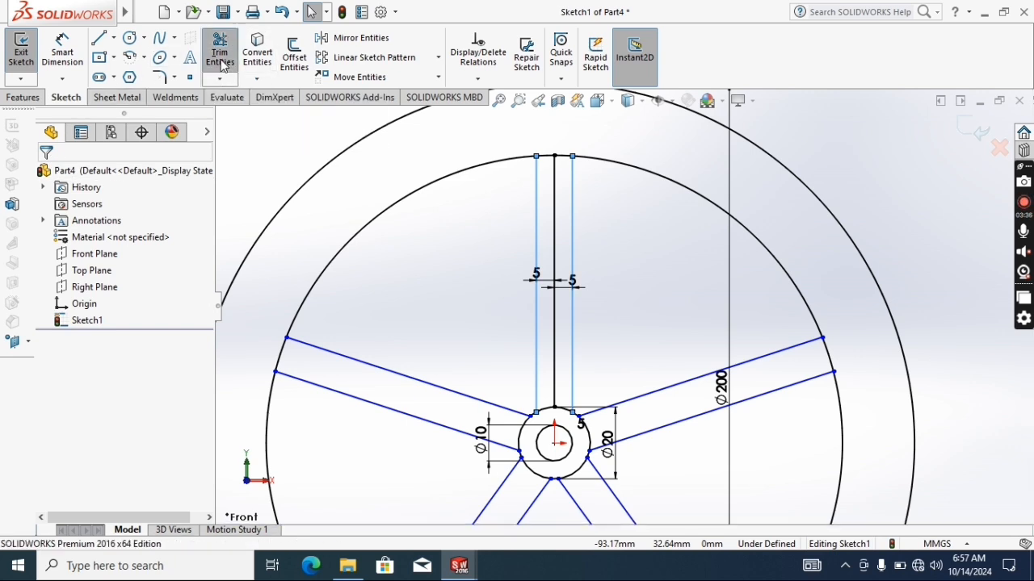
{"action": "scroll", "coordinate": [551, 151], "scroll_direction": "down", "scroll_amount": 3}
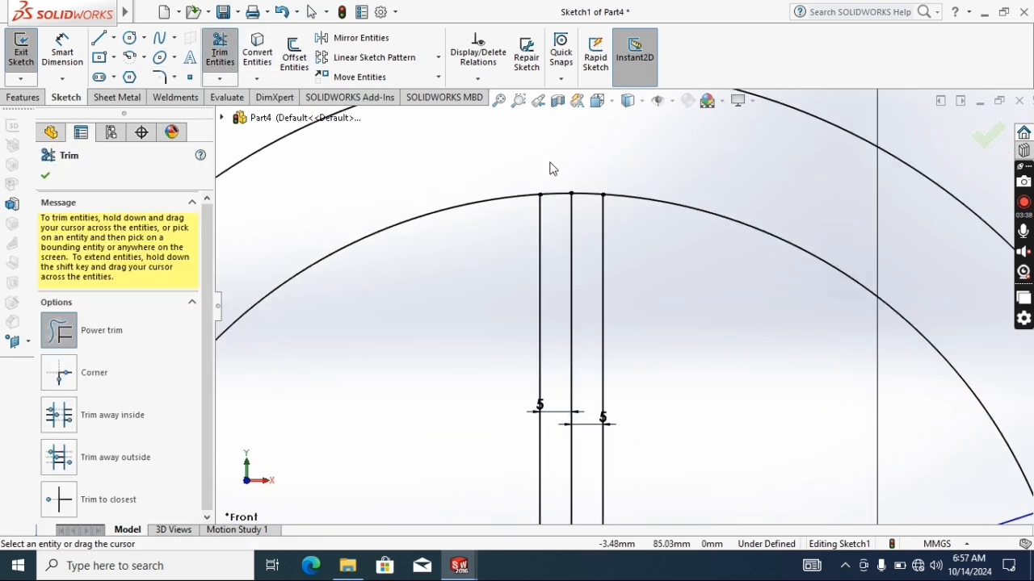
{"action": "left_click_drag", "start_coordinate": [552, 176], "coordinate": [560, 212]}
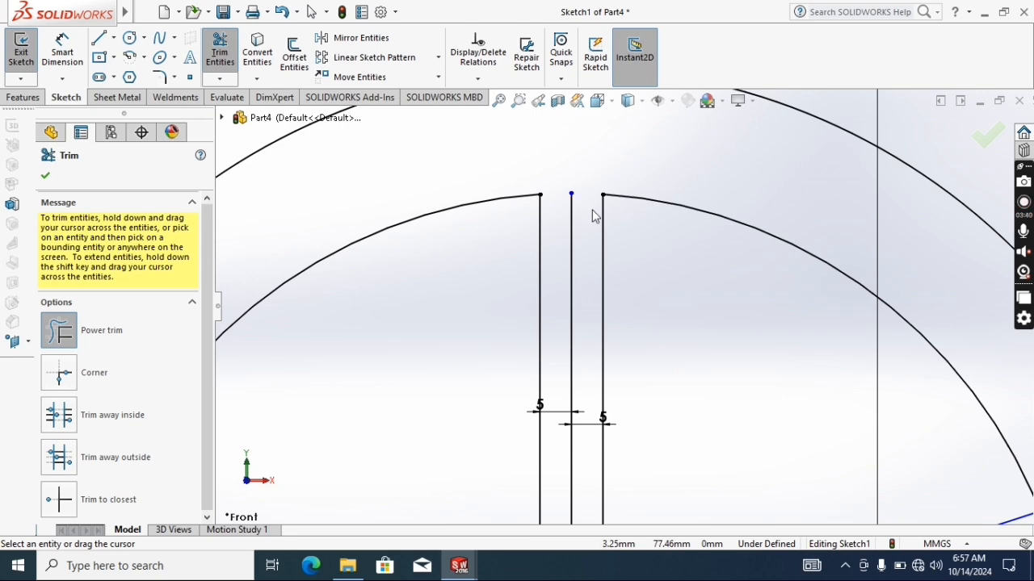
Trim the 20 mm hub circle's arcs across the five spoke ends, undoing the trim that also removes the 10 mm circle
{"action": "scroll", "coordinate": [593, 216], "scroll_direction": "up", "scroll_amount": 5}
{"action": "scroll", "coordinate": [678, 387], "scroll_direction": "down", "scroll_amount": 6}
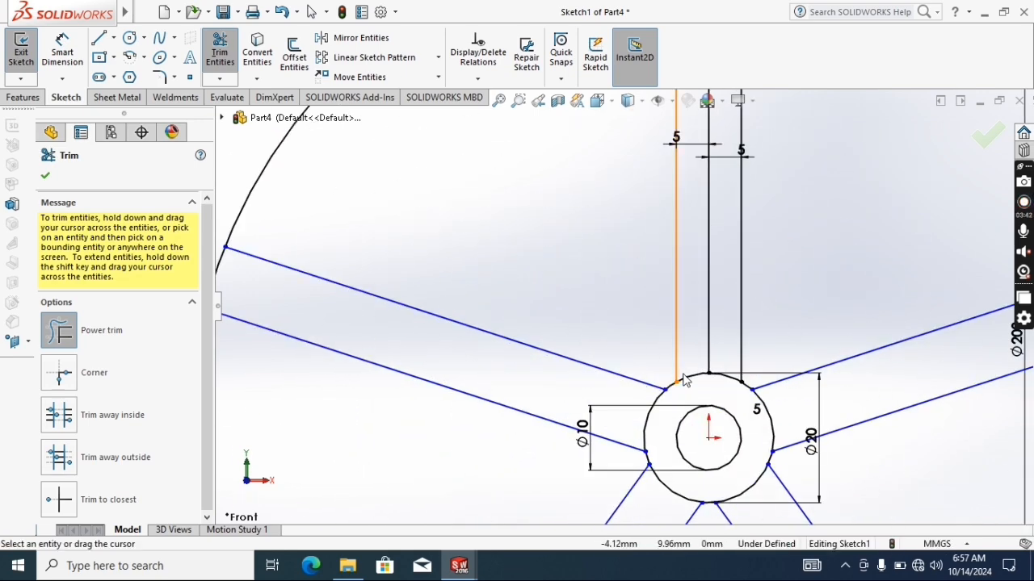
{"action": "mouse_move", "coordinate": [694, 372]}
{"action": "left_mouse_down"}
{"action": "mouse_move", "coordinate": [719, 392]}
{"action": "mouse_move", "coordinate": [646, 432]}
{"action": "left_mouse_up"}
{"action": "left_click_drag", "start_coordinate": [727, 465], "coordinate": [744, 499]}
{"action": "key", "text": "ctrl+z"}
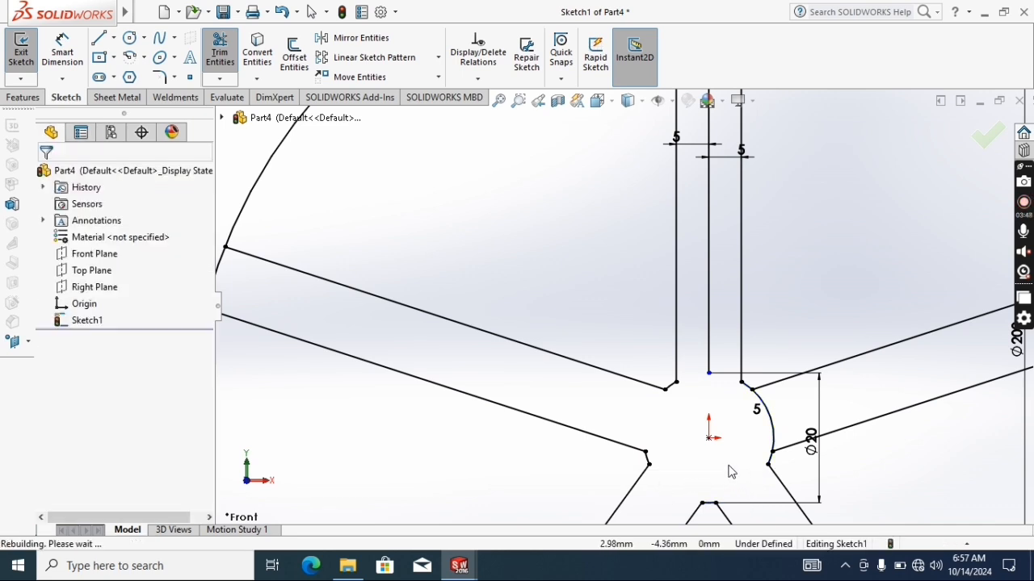
{"action": "left_click", "coordinate": [754, 509]}
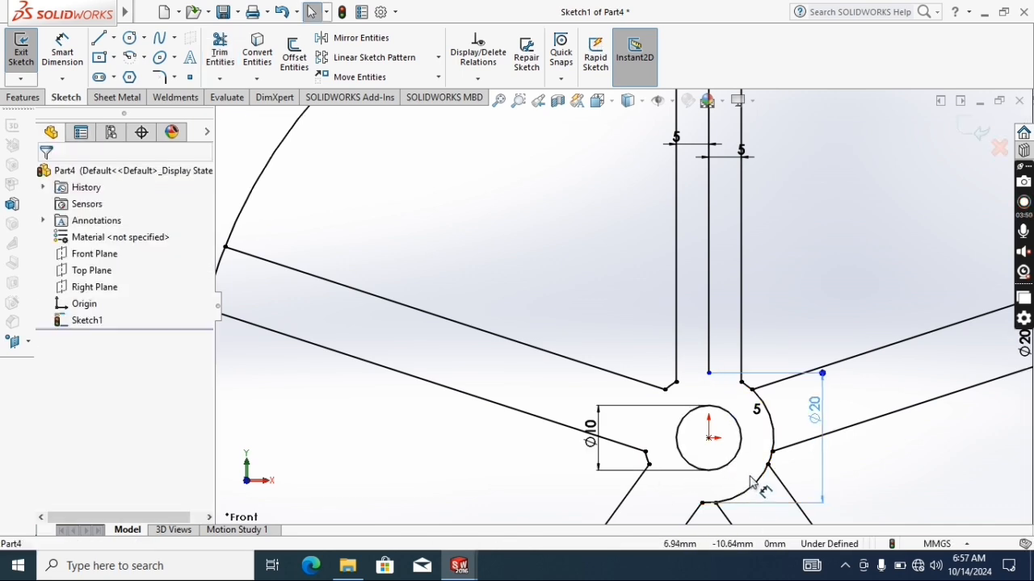
{"action": "left_click", "coordinate": [232, 59]}
{"action": "scroll", "coordinate": [743, 457], "scroll_direction": "up", "scroll_amount": 3}
{"action": "scroll", "coordinate": [713, 425], "scroll_direction": "down", "scroll_amount": 4}
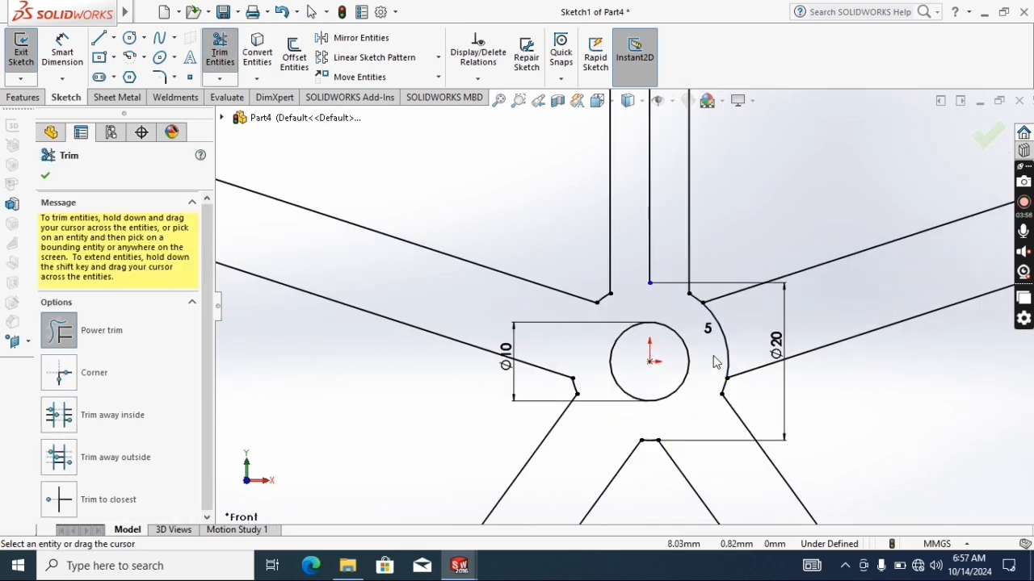
{"action": "scroll", "coordinate": [733, 347], "scroll_direction": "up", "scroll_amount": 4}
{"action": "scroll", "coordinate": [726, 299], "scroll_direction": "down", "scroll_amount": 4}
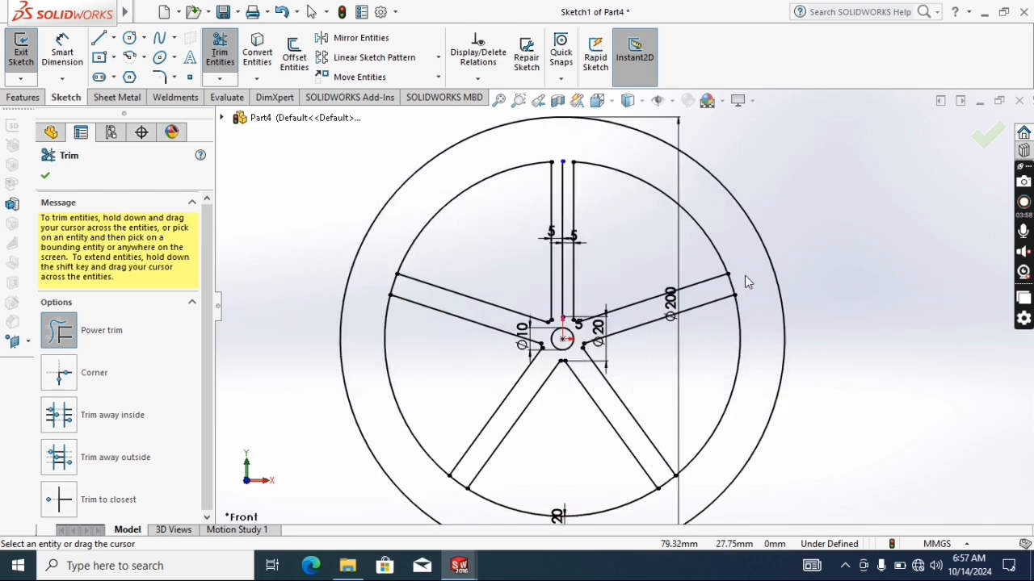
Trim the inner rim circle's arcs across the outer ends of the remaining four spokes
{"action": "left_click_drag", "start_coordinate": [683, 303], "coordinate": [699, 307]}
{"action": "scroll", "coordinate": [602, 404], "scroll_direction": "up", "scroll_amount": 4}
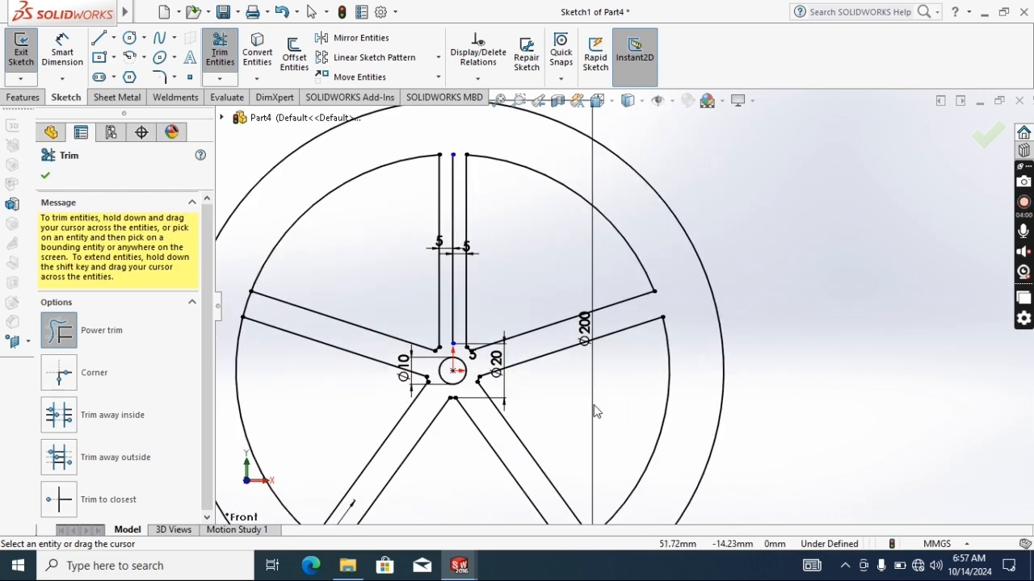
{"action": "scroll", "coordinate": [599, 370], "scroll_direction": "down", "scroll_amount": 5}
{"action": "scroll", "coordinate": [602, 355], "scroll_direction": "down", "scroll_amount": 3}
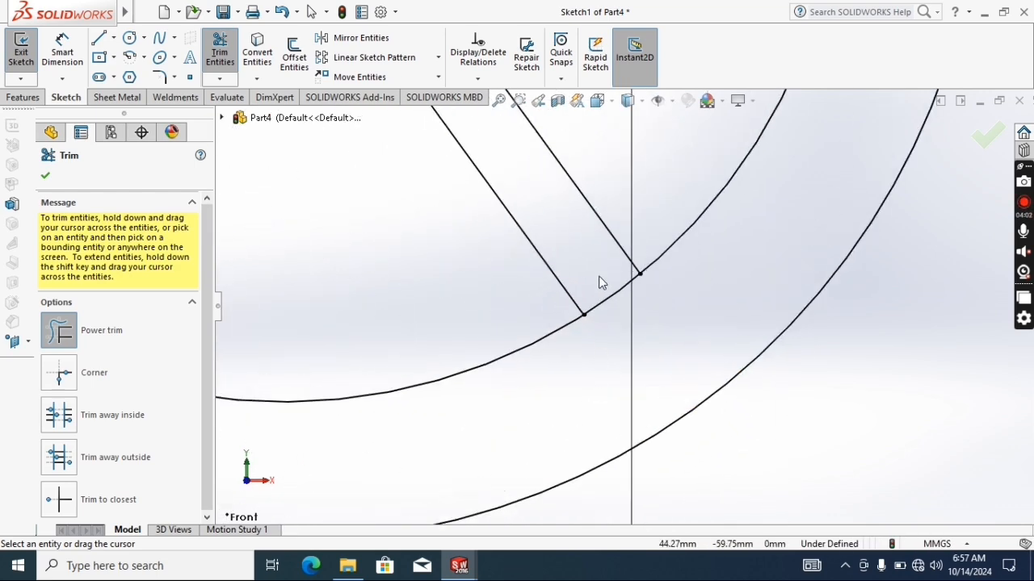
{"action": "left_click_drag", "start_coordinate": [599, 282], "coordinate": [619, 307]}
{"action": "scroll", "coordinate": [530, 339], "scroll_direction": "up", "scroll_amount": 4}
{"action": "scroll", "coordinate": [464, 307], "scroll_direction": "down", "scroll_amount": 4}
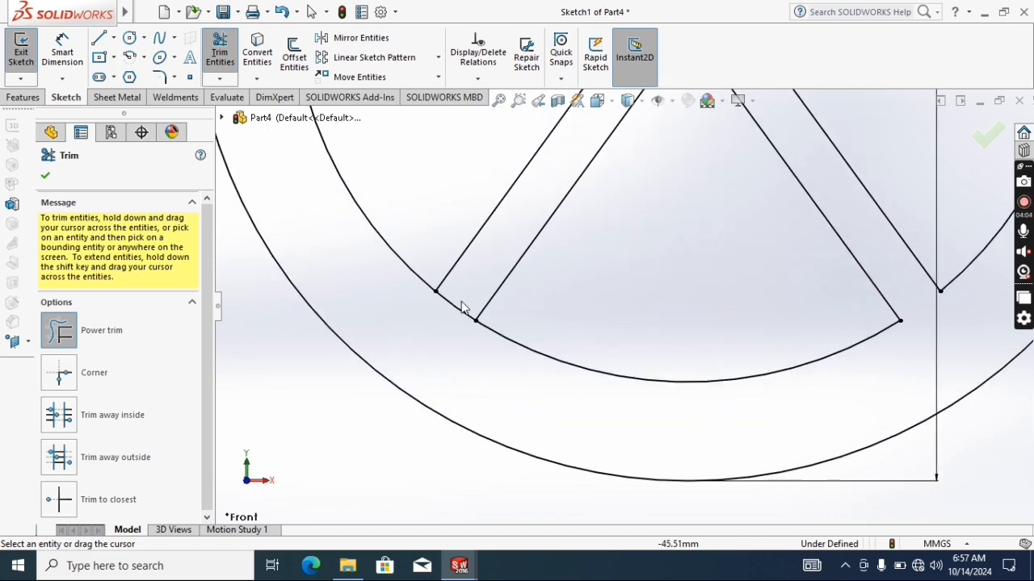
{"action": "left_click_drag", "start_coordinate": [460, 289], "coordinate": [451, 313]}
{"action": "scroll", "coordinate": [422, 224], "scroll_direction": "up", "scroll_amount": 4}
{"action": "scroll", "coordinate": [563, 251], "scroll_direction": "down", "scroll_amount": 5}
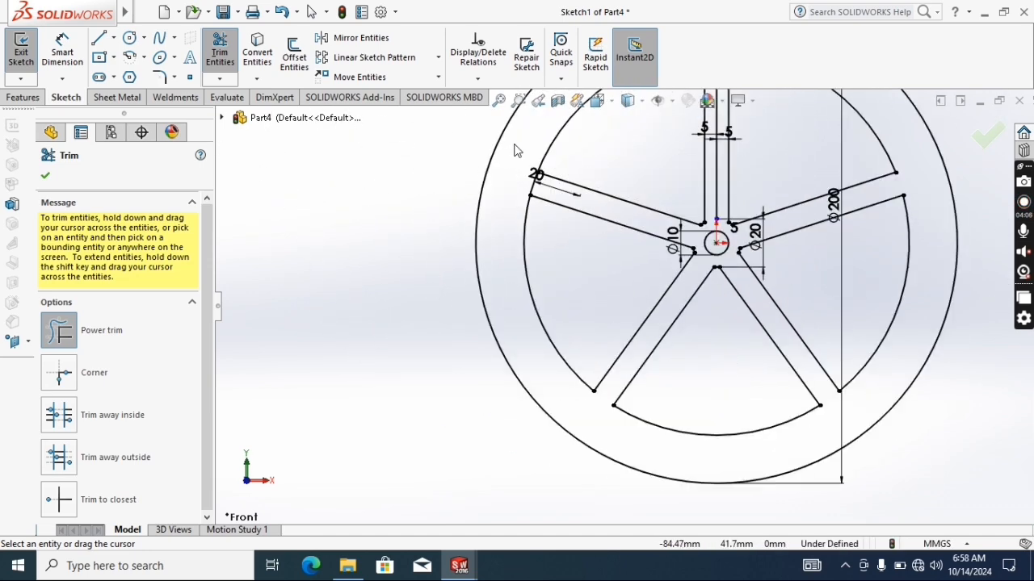
{"action": "left_click_drag", "start_coordinate": [590, 286], "coordinate": [597, 291]}
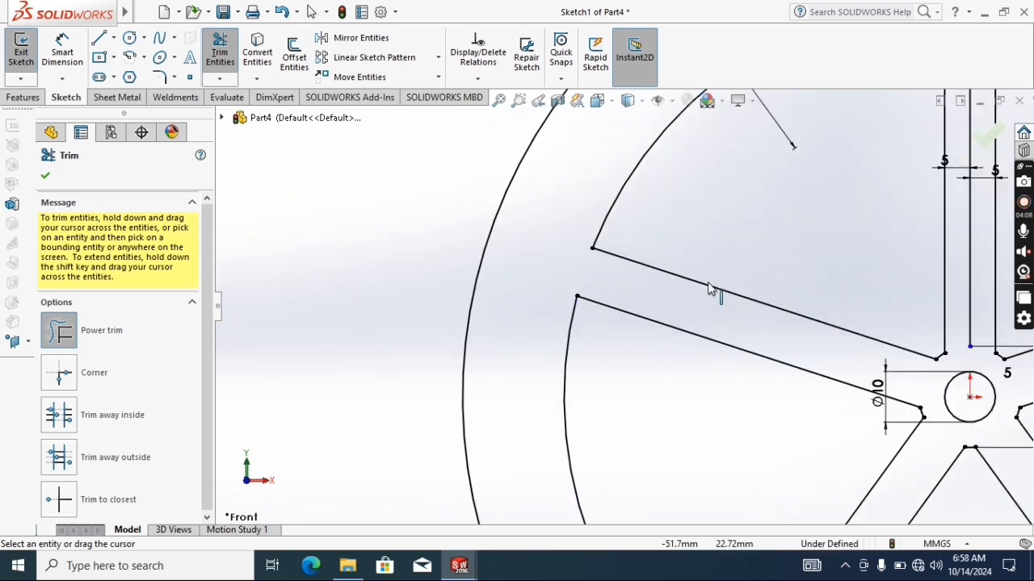
{"action": "scroll", "coordinate": [757, 248], "scroll_direction": "up", "scroll_amount": 4}
{"action": "scroll", "coordinate": [763, 251], "scroll_direction": "down", "scroll_amount": 5}
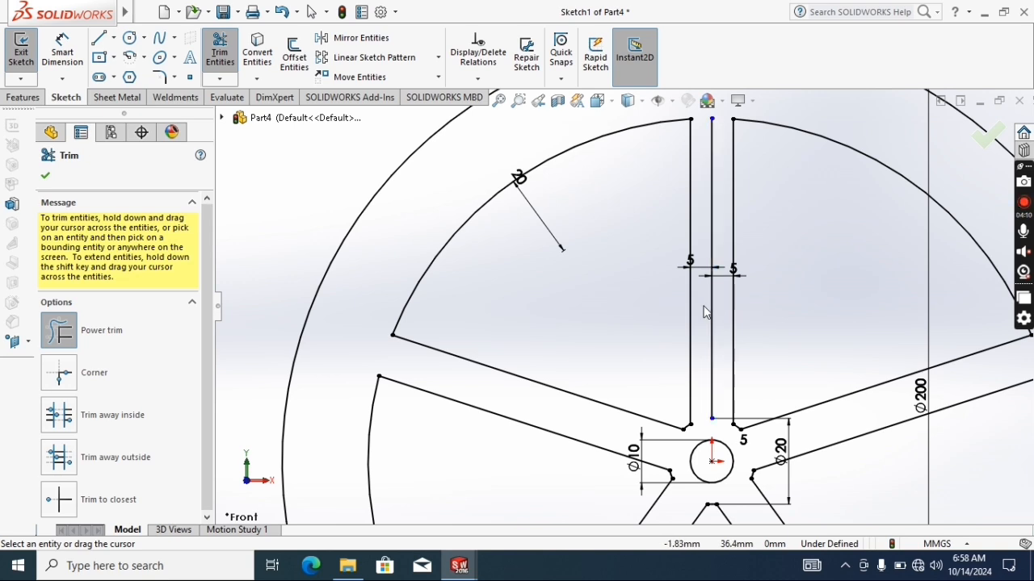
Delete the vertical centre line inside the upright spoke
{"action": "key", "text": "Escape"}
{"action": "right_click", "coordinate": [711, 332]}
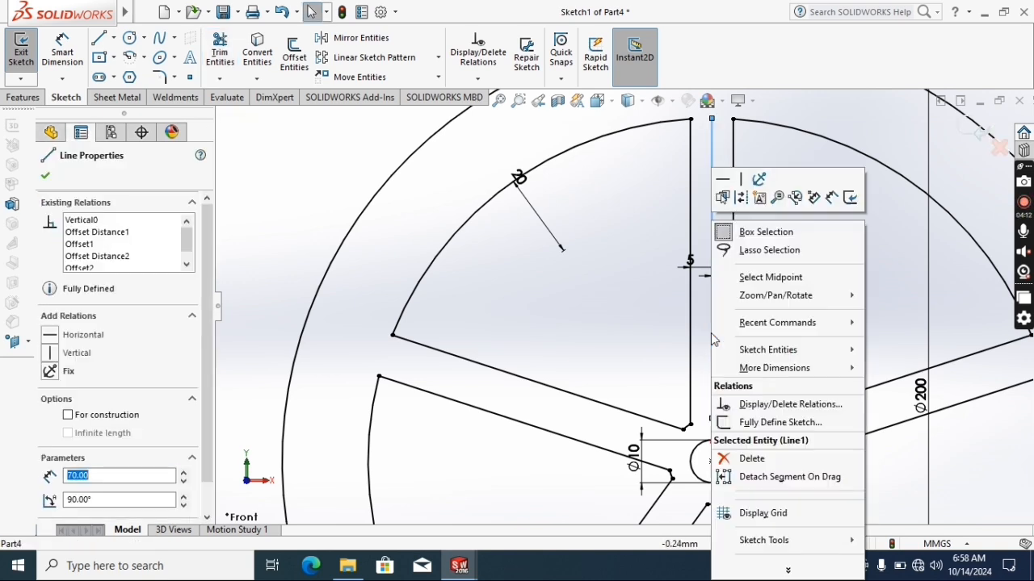
{"action": "left_click", "coordinate": [743, 457]}
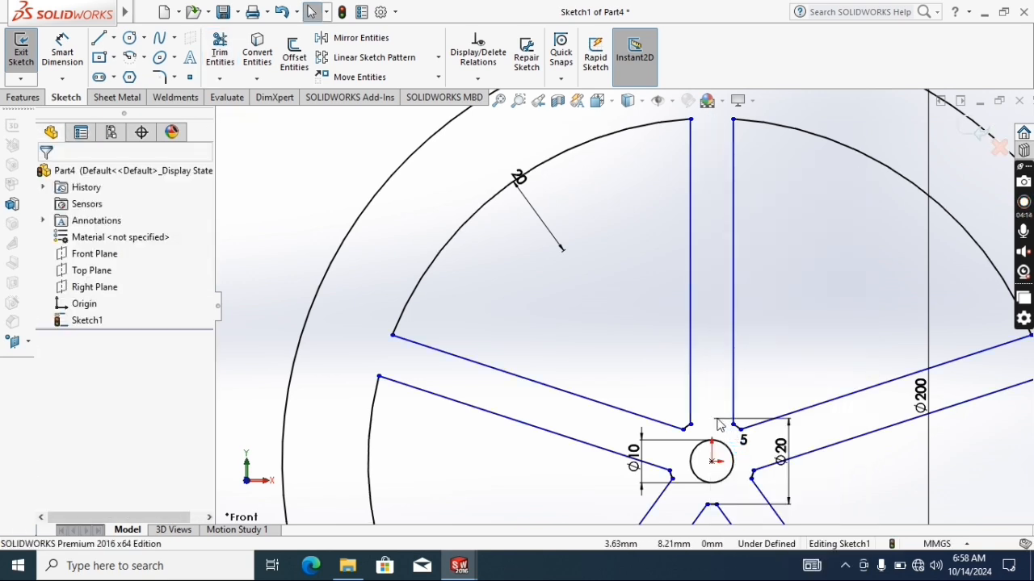
Extrude the wheel sketch as a blind boss 10 mm deep
{"action": "scroll", "coordinate": [614, 305], "scroll_direction": "up", "scroll_amount": 3}
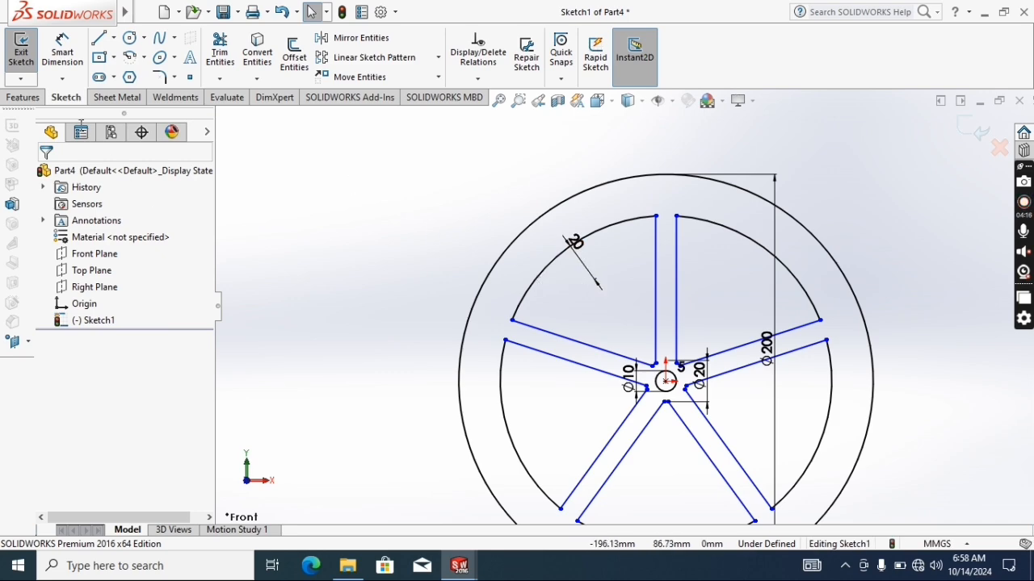
{"action": "left_click", "coordinate": [22, 97]}
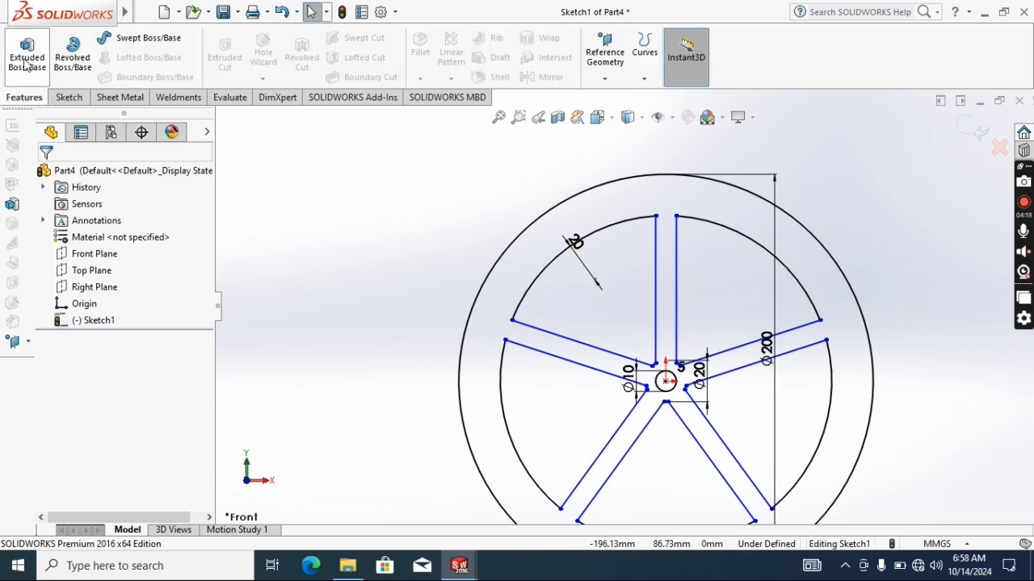
{"action": "left_click", "coordinate": [25, 64]}
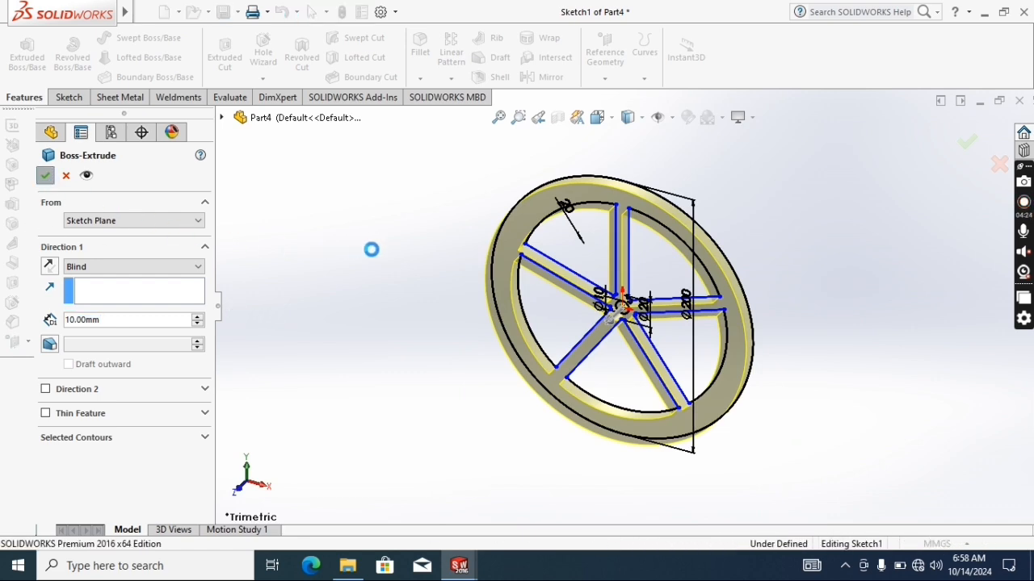
{"action": "key", "text": "Return"}
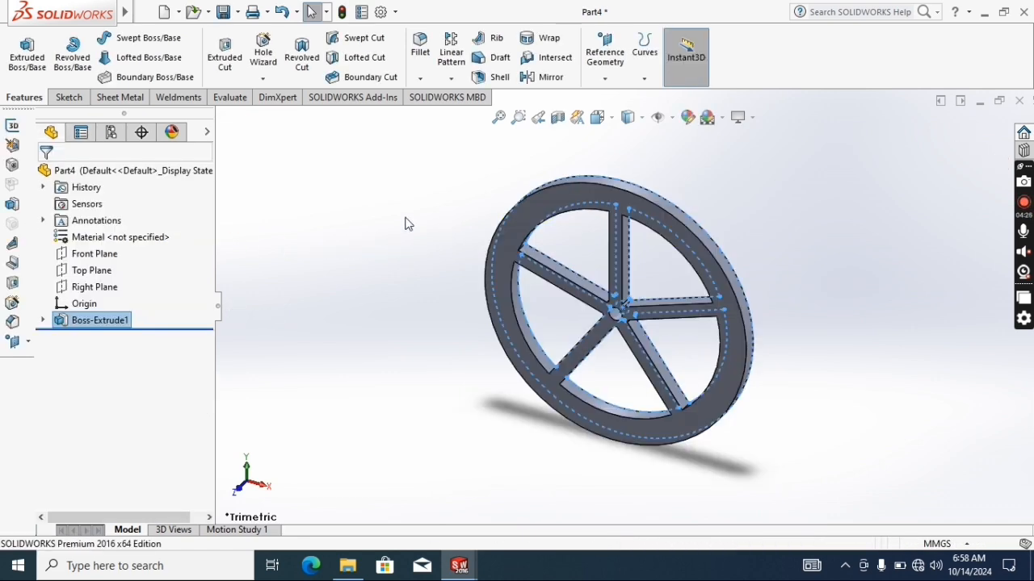
Apply the Mahogany material from the Woods category to the wheel
{"action": "left_click", "coordinate": [408, 223]}
{"action": "right_click", "coordinate": [95, 239]}
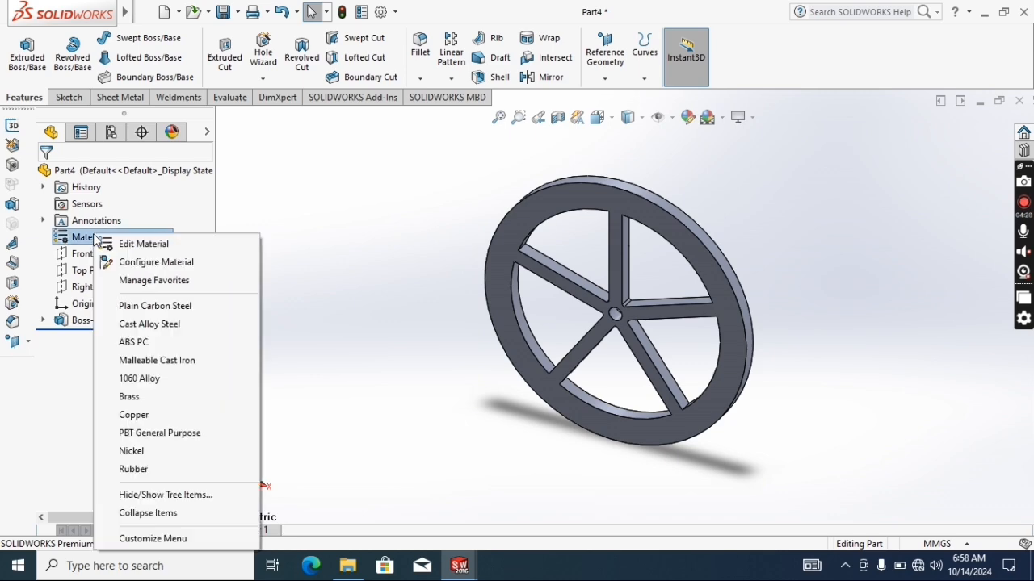
{"action": "left_click", "coordinate": [115, 244]}
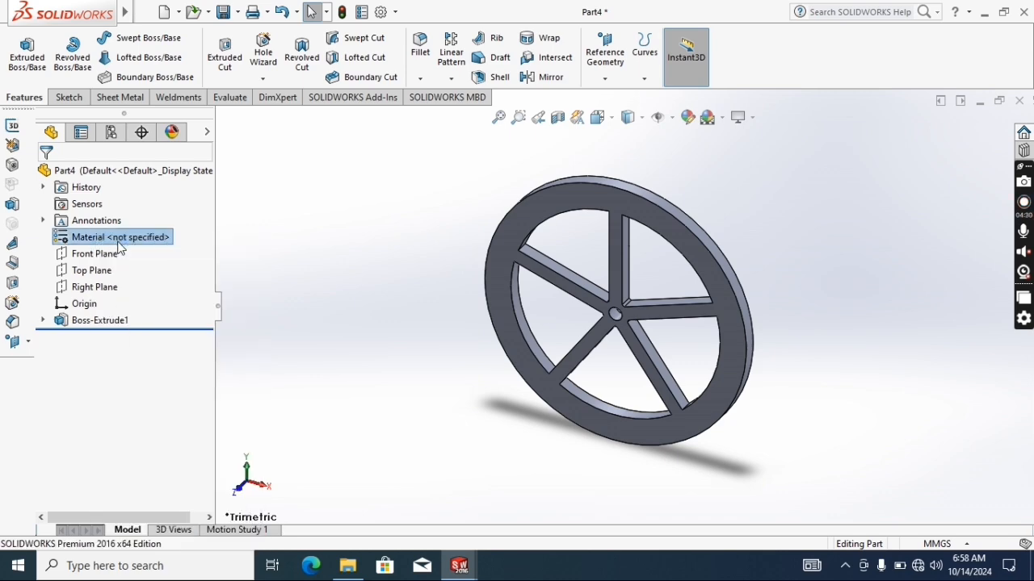
{"action": "scroll", "coordinate": [277, 257], "scroll_direction": "down", "scroll_amount": 8}
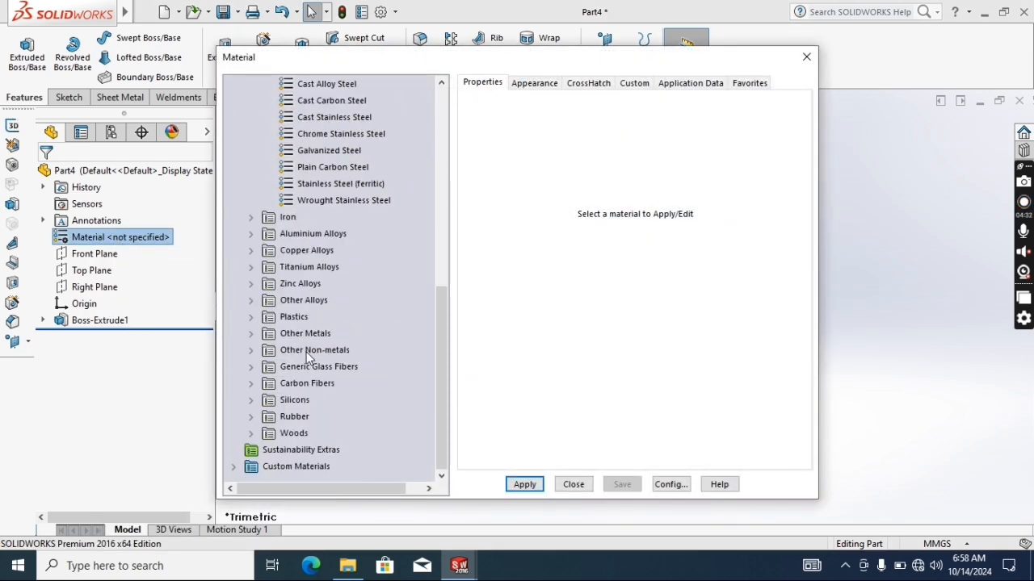
{"action": "left_click", "coordinate": [251, 433]}
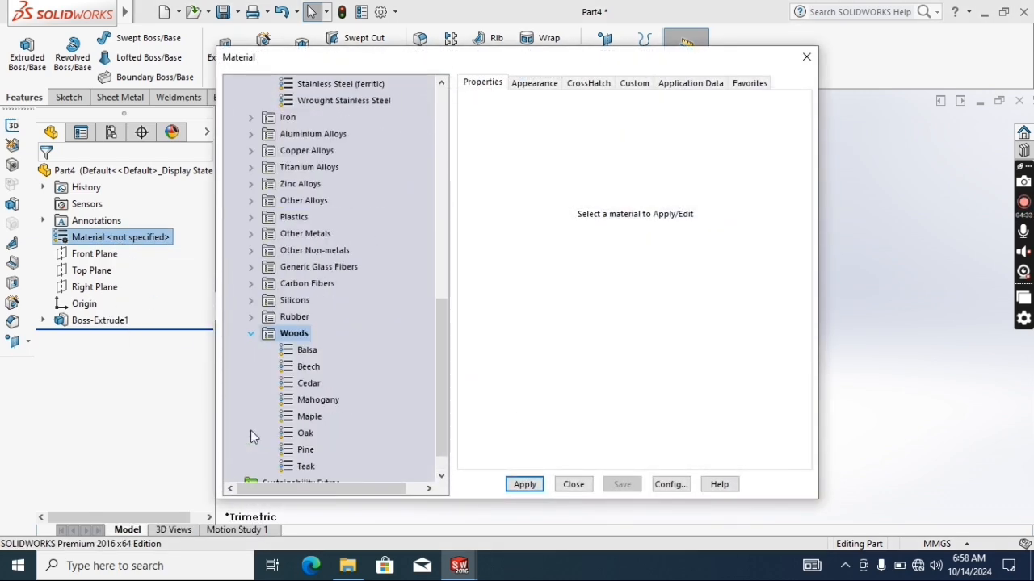
{"action": "left_click", "coordinate": [308, 385]}
{"action": "left_click", "coordinate": [517, 83]}
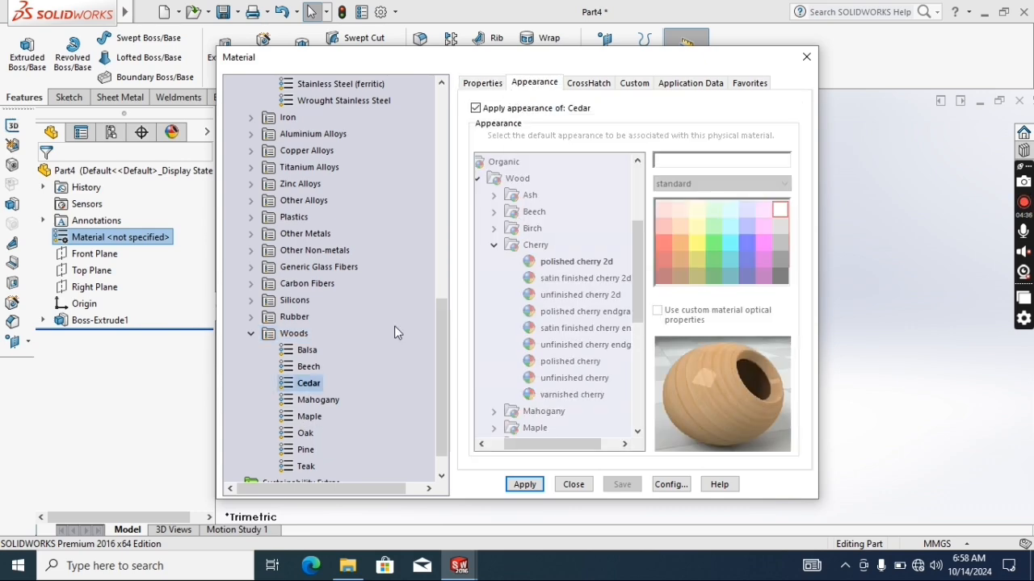
{"action": "left_click", "coordinate": [330, 402]}
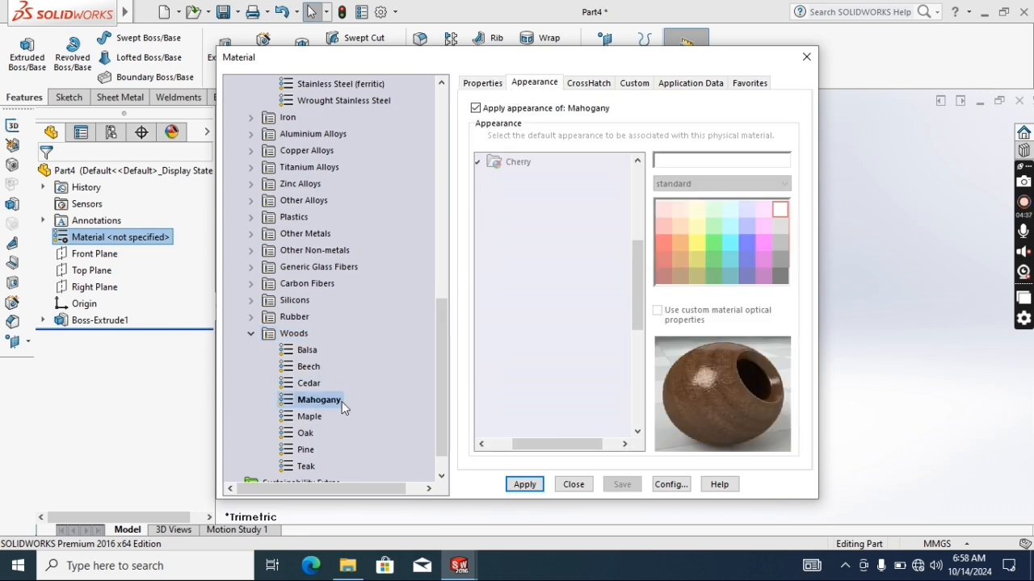
{"action": "left_click", "coordinate": [525, 484]}
{"action": "left_click", "coordinate": [572, 484]}
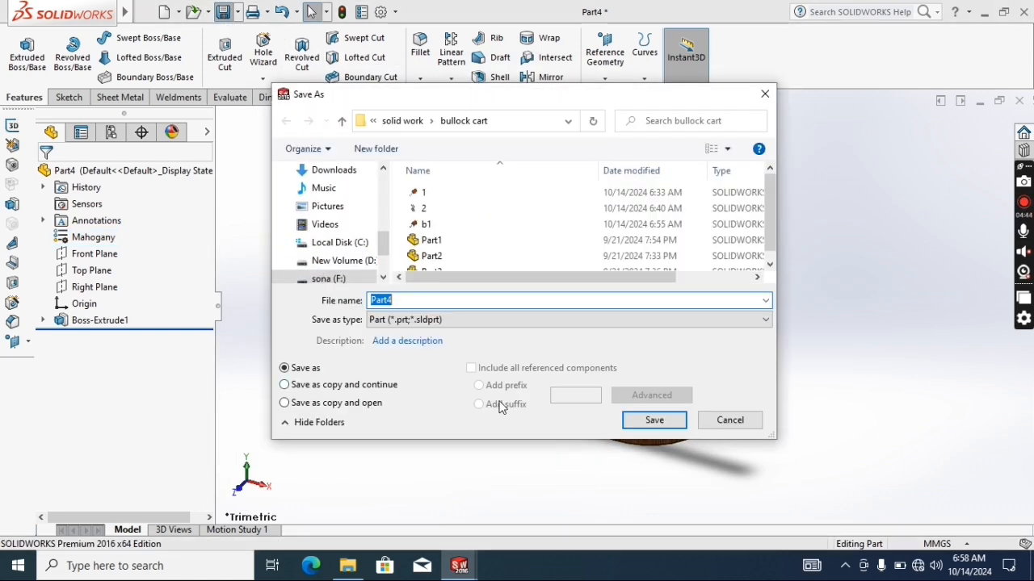
Save the wheel as Part4 in the bullock cart folder
{"action": "left_click", "coordinate": [643, 425]}
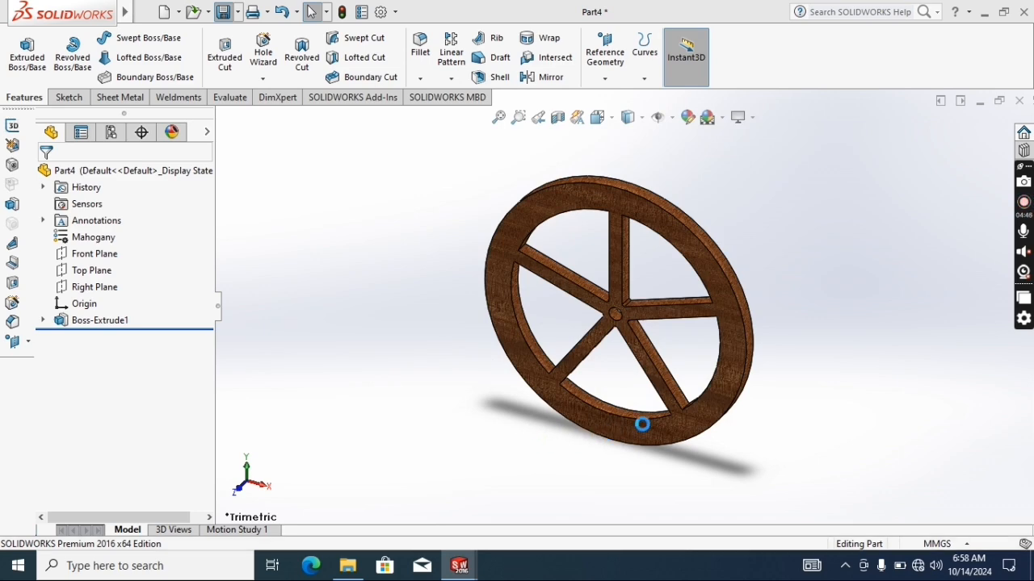
{"action": "middle_click_drag", "start_coordinate": [526, 476], "coordinate": [534, 404]}
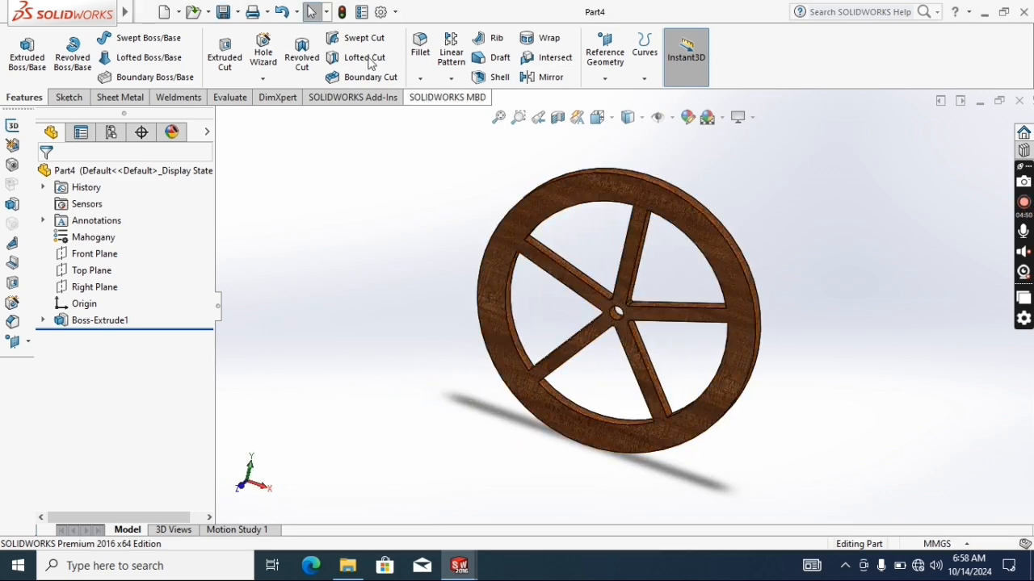
Create a new assembly and place the cart body part b1 in it
{"action": "left_click", "coordinate": [145, 12]}
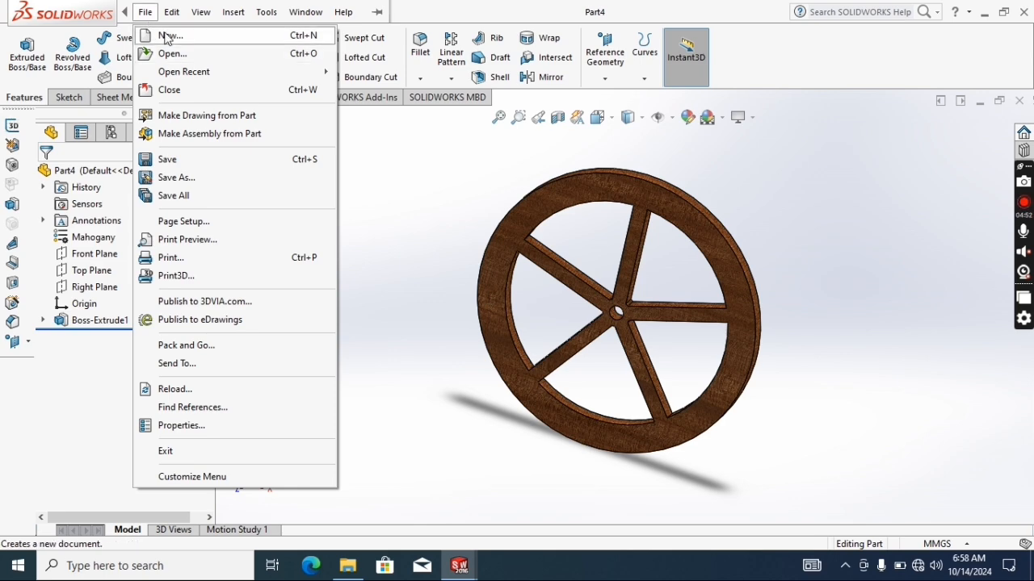
{"action": "left_click", "coordinate": [165, 37]}
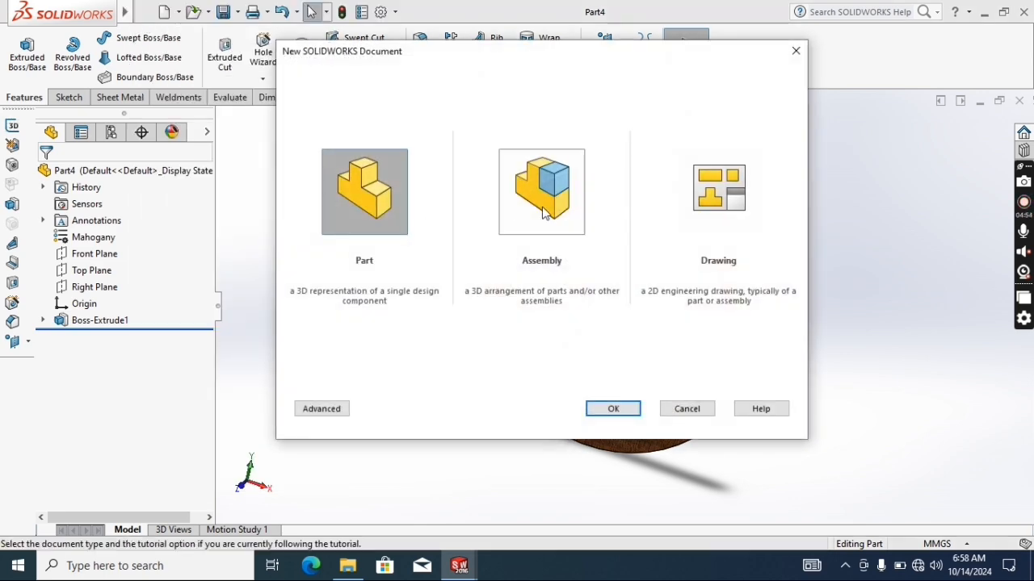
{"action": "left_click", "coordinate": [543, 211]}
{"action": "left_click", "coordinate": [620, 409]}
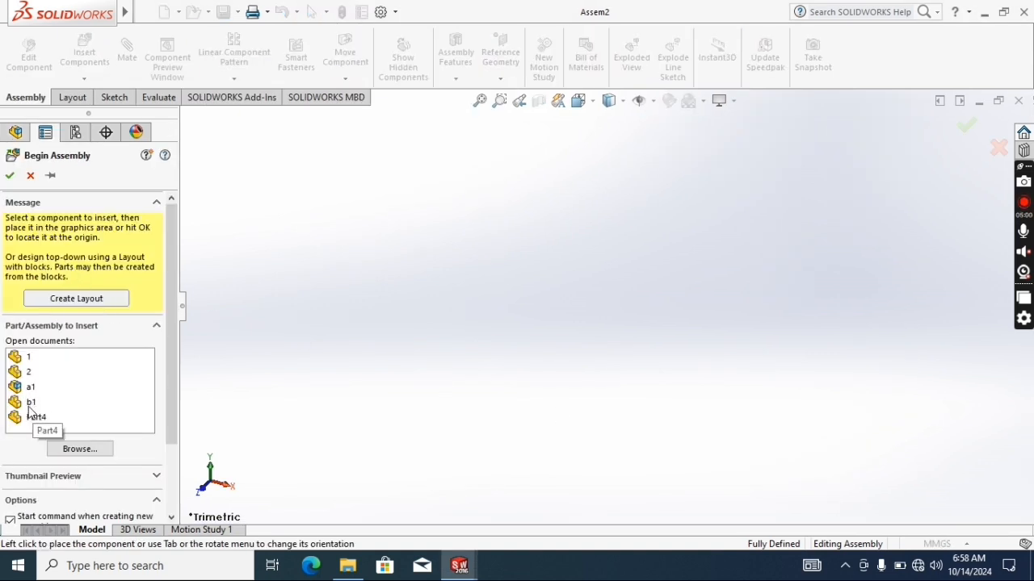
{"action": "left_click", "coordinate": [29, 403]}
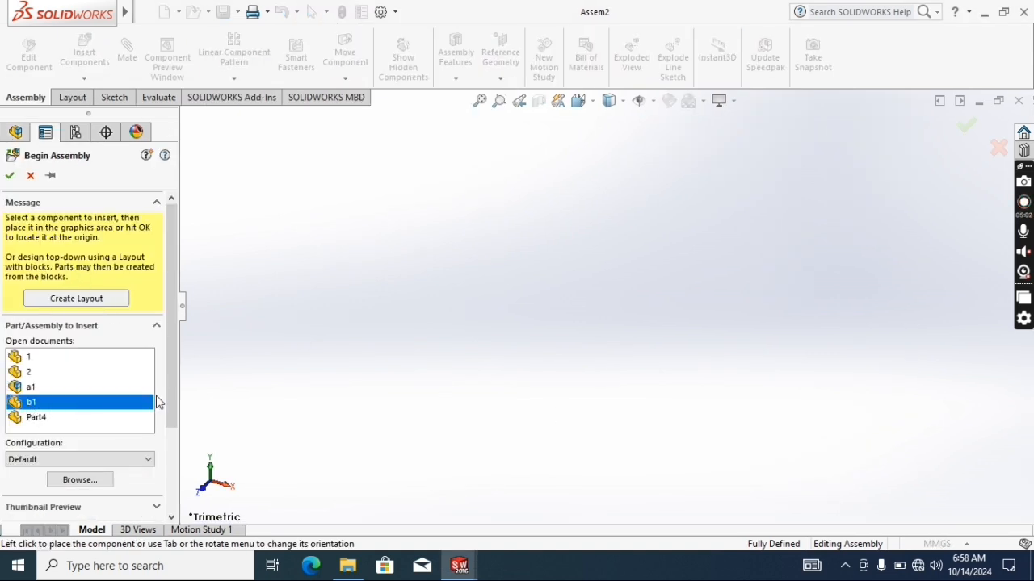
{"action": "left_click", "coordinate": [427, 508]}
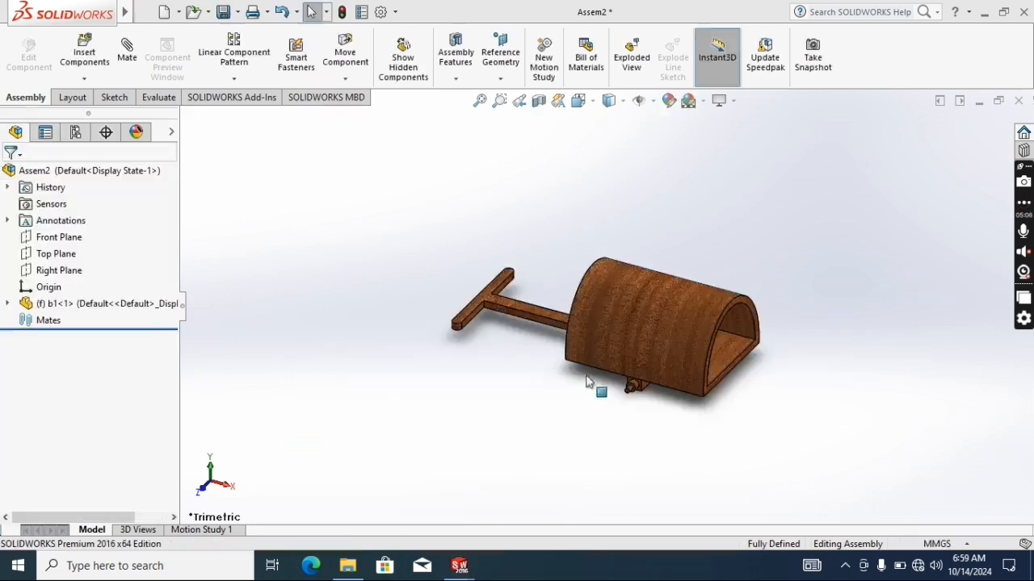
Insert the wheel Part4 into the assembly and place it beside the cart body's axle pin
{"action": "left_click", "coordinate": [83, 61]}
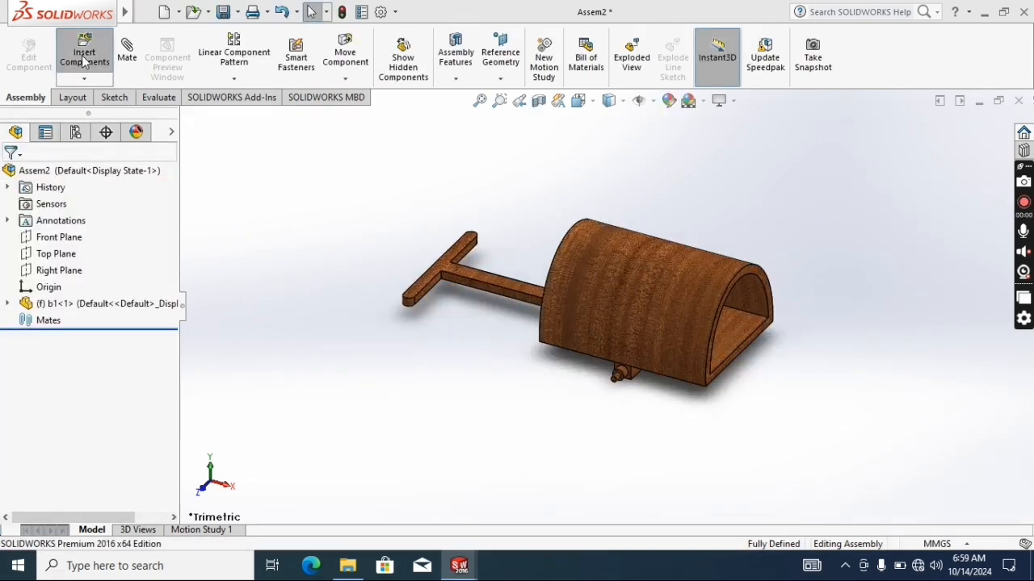
{"action": "left_click", "coordinate": [33, 404]}
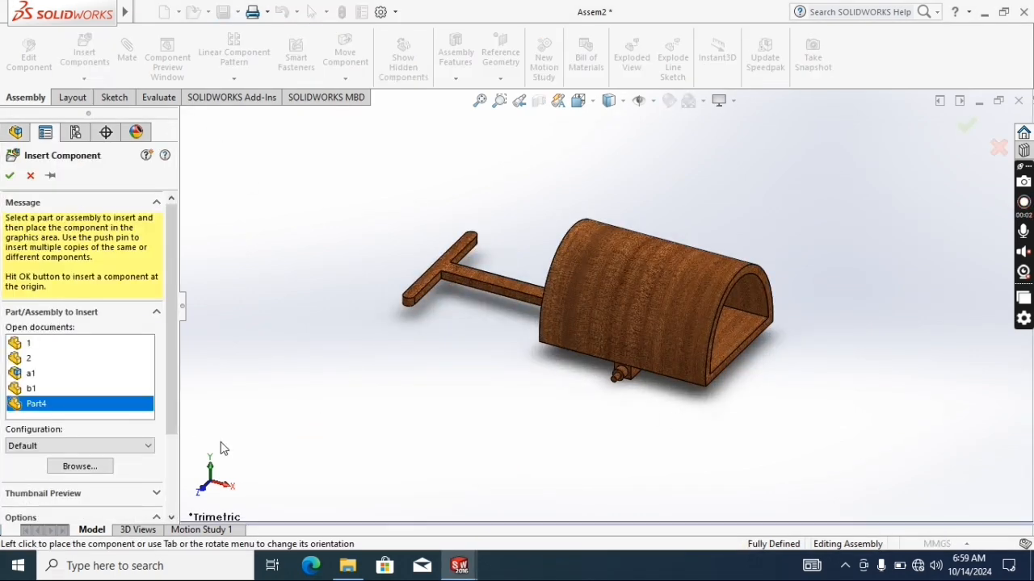
{"action": "scroll", "coordinate": [596, 393], "scroll_direction": "down", "scroll_amount": 2}
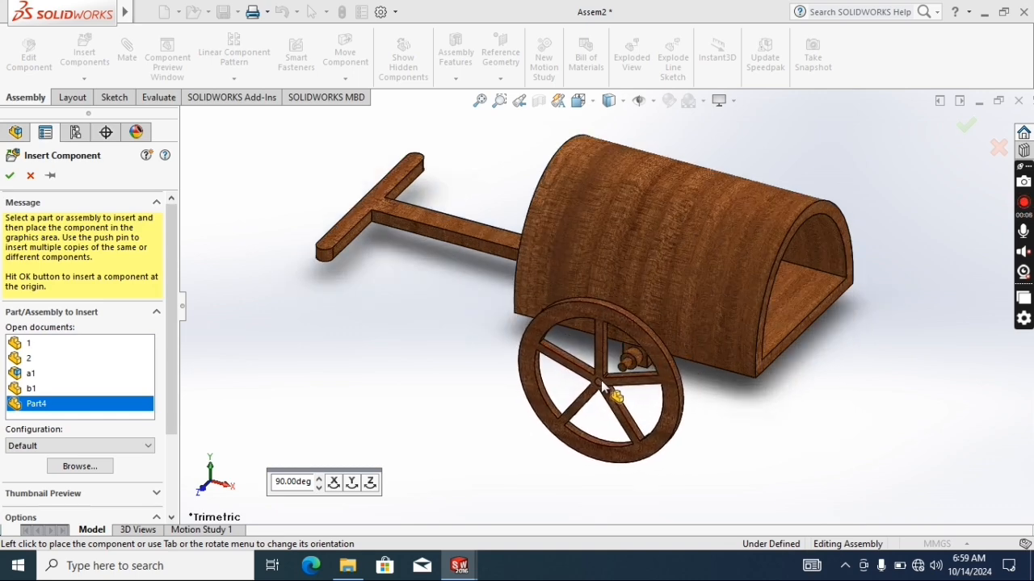
{"action": "left_click", "coordinate": [603, 389]}
{"action": "scroll", "coordinate": [633, 347], "scroll_direction": "down", "scroll_amount": 2}
{"action": "scroll", "coordinate": [633, 347], "scroll_direction": "down", "scroll_amount": 3}
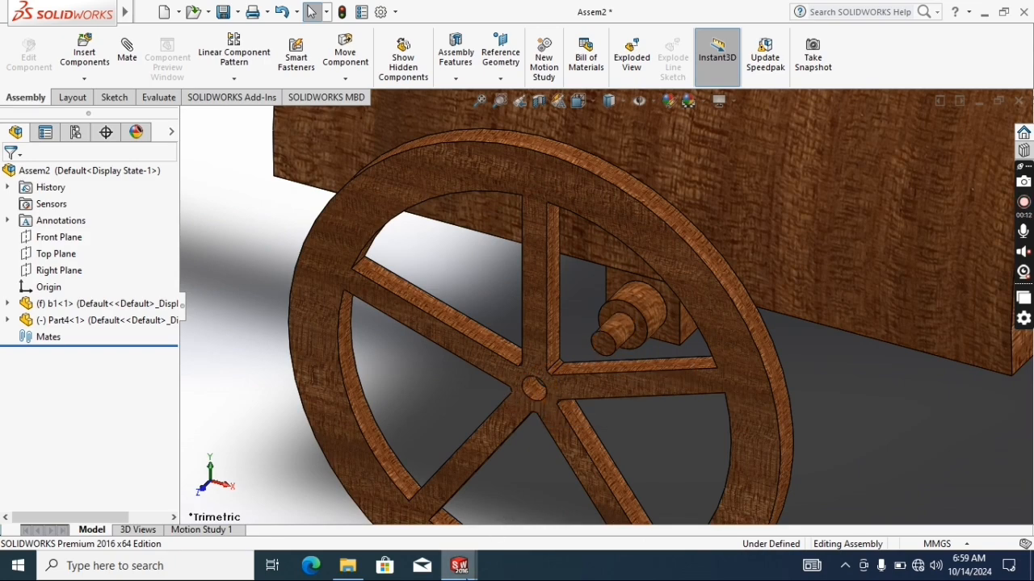
Switch to part b1, inspect the axle pin diameter in the sketch under Boss-Extrude5, and exit the sketch
{"action": "mouse_move", "coordinate": [459, 565]}
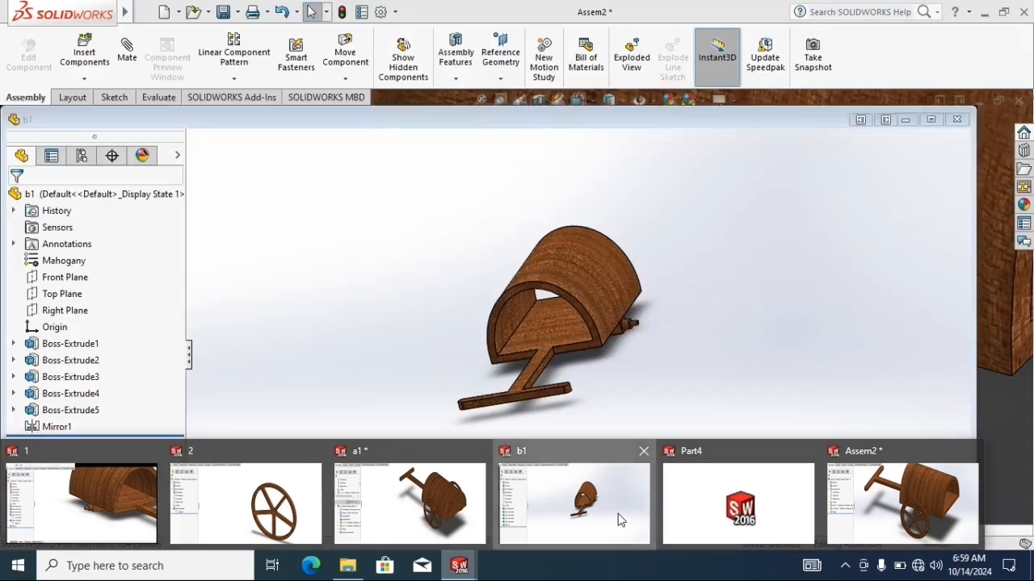
{"action": "left_click", "coordinate": [596, 509]}
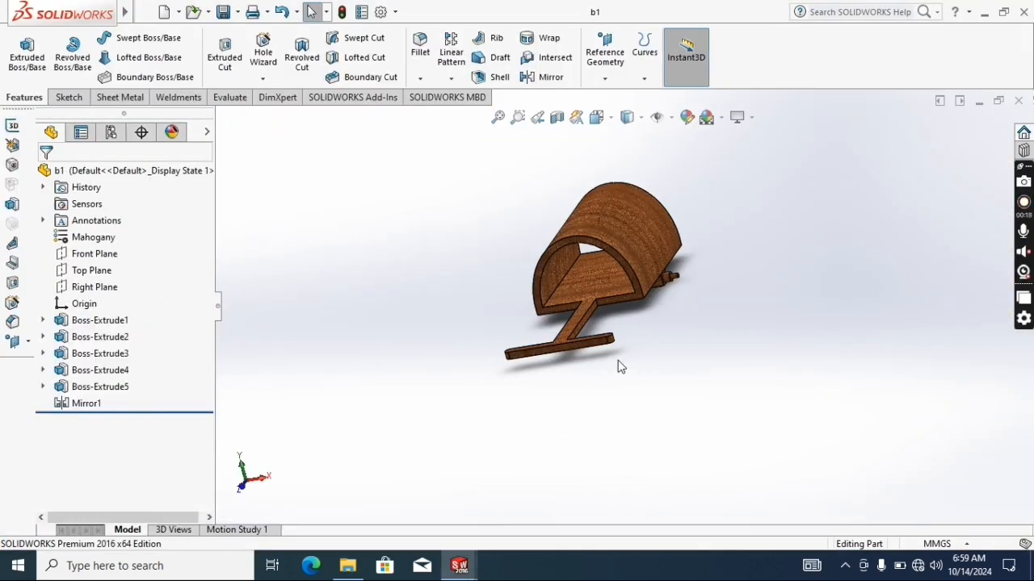
{"action": "left_click", "coordinate": [43, 386]}
{"action": "right_click", "coordinate": [92, 408]}
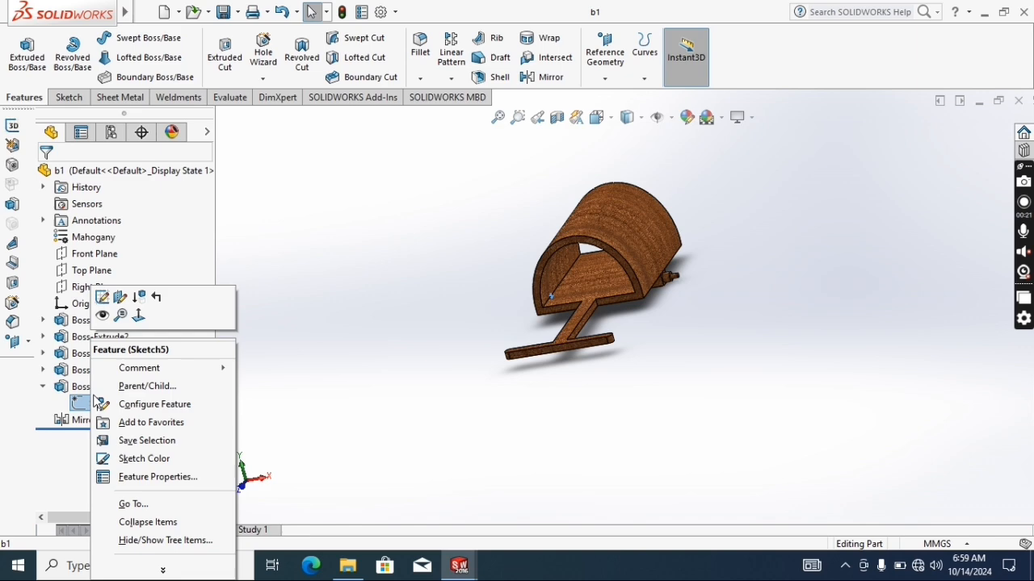
{"action": "left_click", "coordinate": [105, 298]}
{"action": "scroll", "coordinate": [572, 292], "scroll_direction": "down", "scroll_amount": 4}
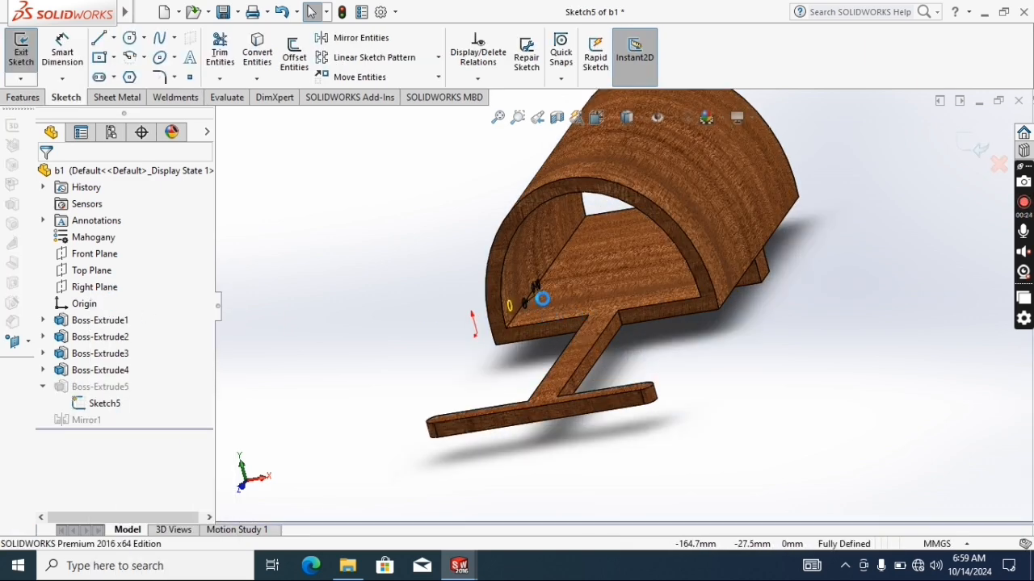
{"action": "scroll", "coordinate": [530, 294], "scroll_direction": "down", "scroll_amount": 1}
{"action": "middle_click_drag", "start_coordinate": [379, 341], "coordinate": [499, 331]}
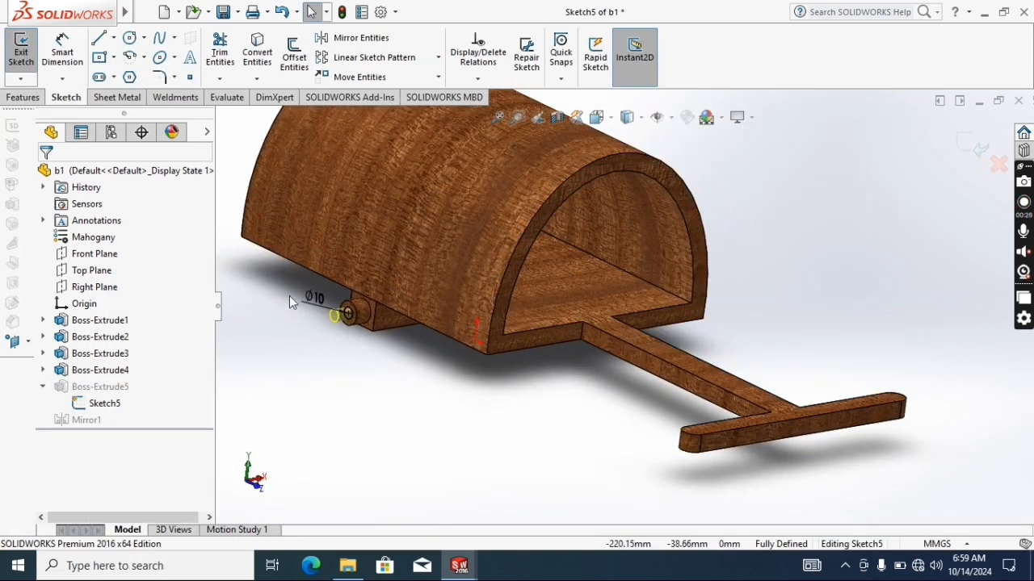
{"action": "left_click", "coordinate": [21, 50]}
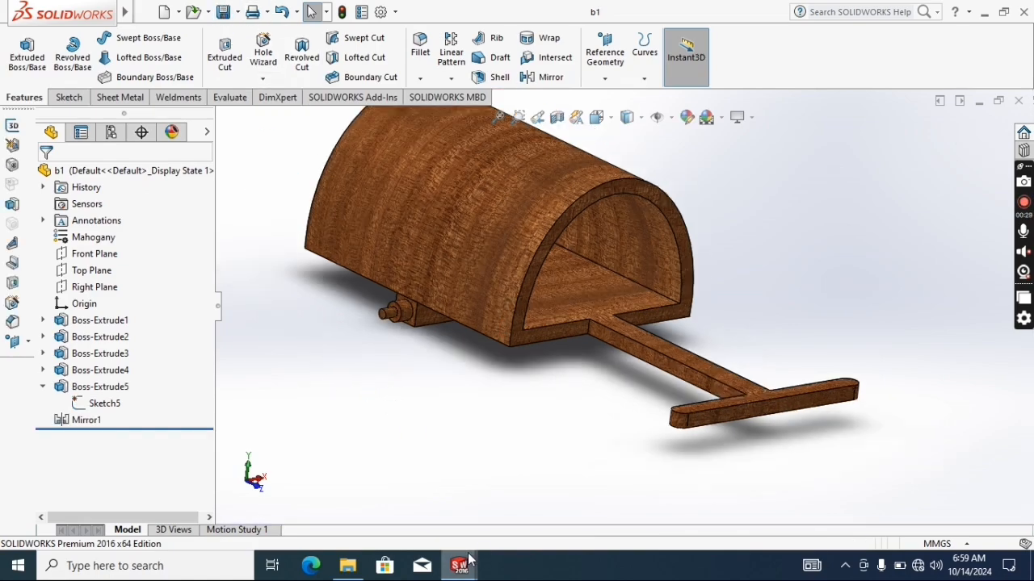
Return to the assembly Assem2 and rebuild it
{"action": "mouse_move", "coordinate": [464, 572]}
{"action": "left_click", "coordinate": [882, 489]}
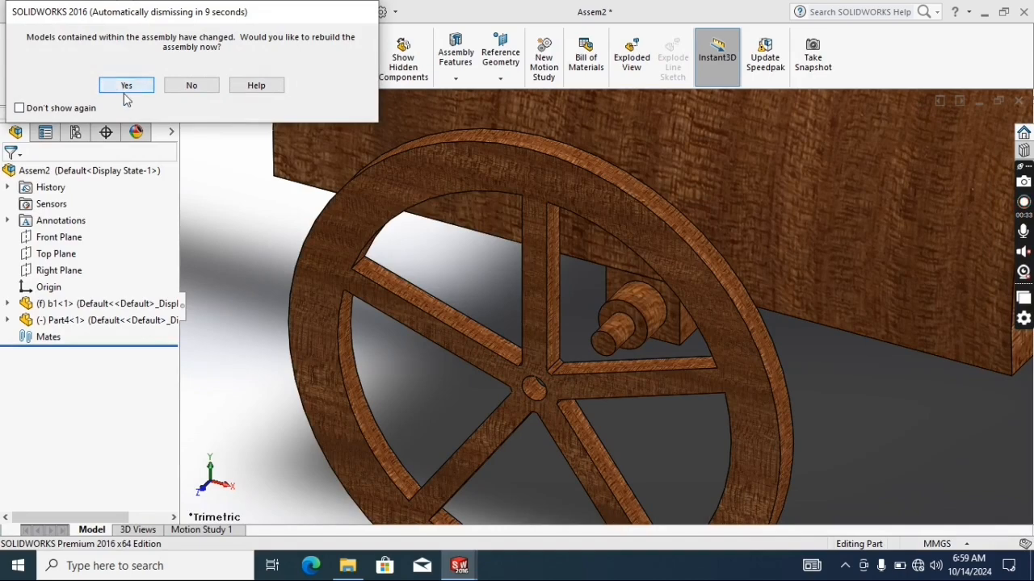
{"action": "left_click", "coordinate": [124, 91]}
Add a concentric mate between the axle pin's cylindrical face and the wheel's centre hole
{"action": "scroll", "coordinate": [363, 260], "scroll_direction": "up", "scroll_amount": 4}
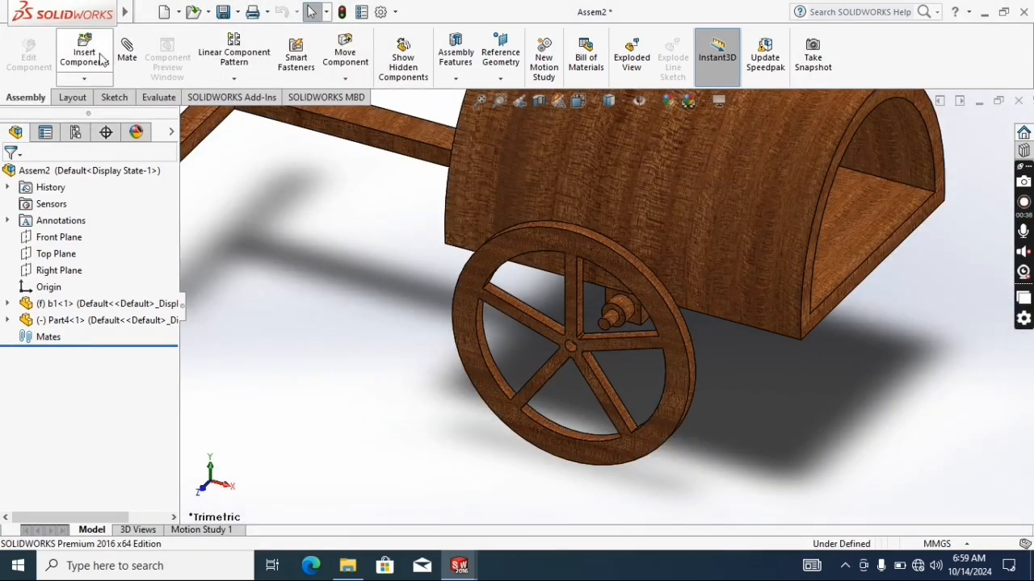
{"action": "left_click", "coordinate": [135, 61]}
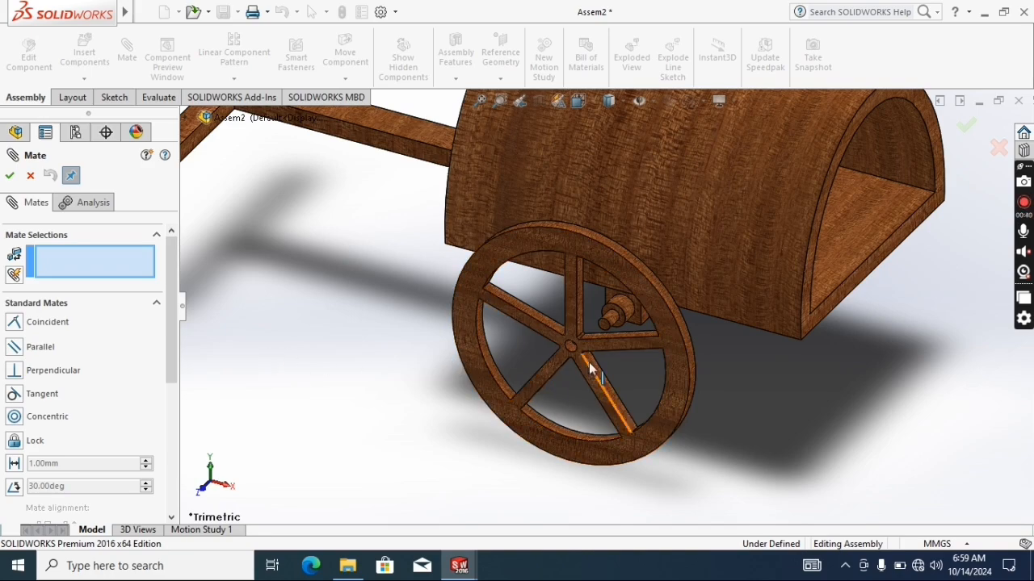
{"action": "scroll", "coordinate": [589, 362], "scroll_direction": "down", "scroll_amount": 5}
{"action": "left_click", "coordinate": [542, 270]}
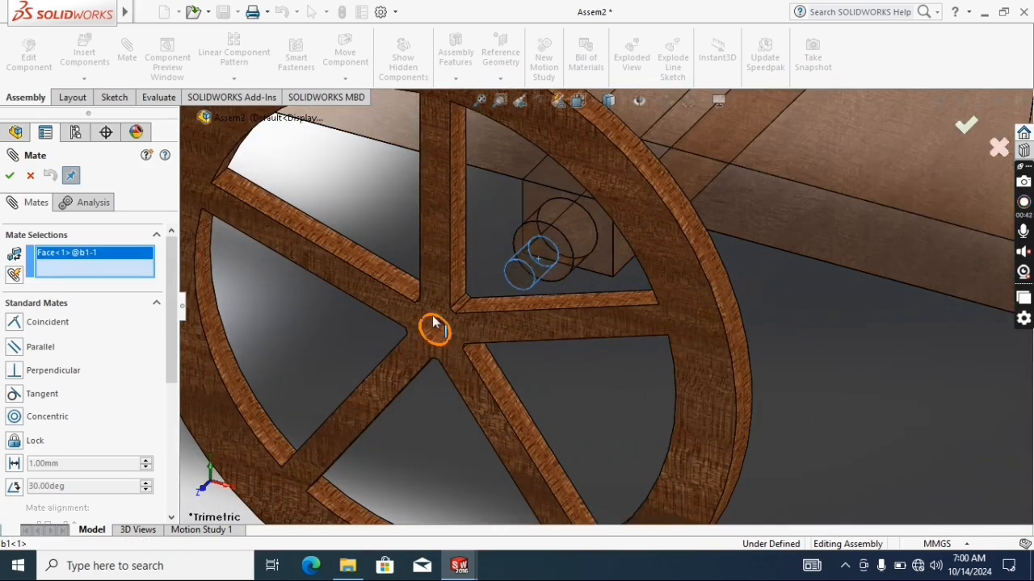
{"action": "left_click", "coordinate": [433, 324]}
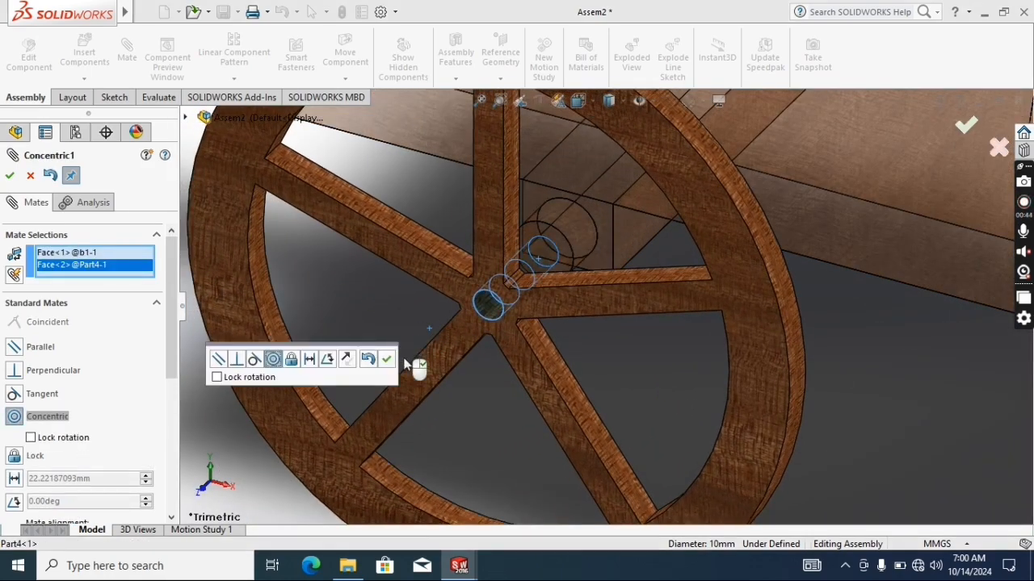
{"action": "left_click", "coordinate": [387, 358]}
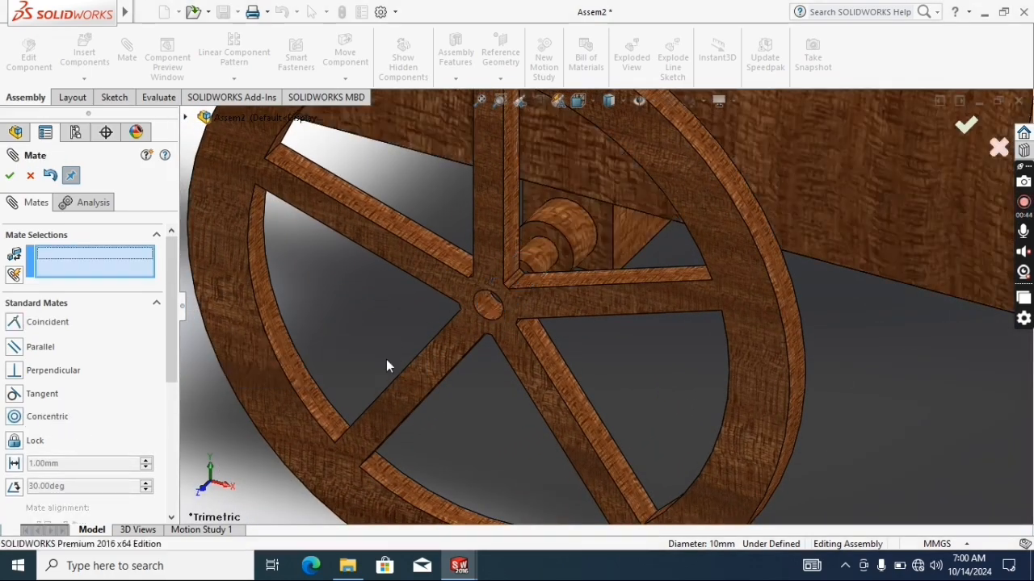
Add a 2 mm distance mate between the axle's shoulder face and the wheel's inner face, and finish mating
{"action": "left_click", "coordinate": [561, 247]}
{"action": "scroll", "coordinate": [408, 279], "scroll_direction": "up", "scroll_amount": 5}
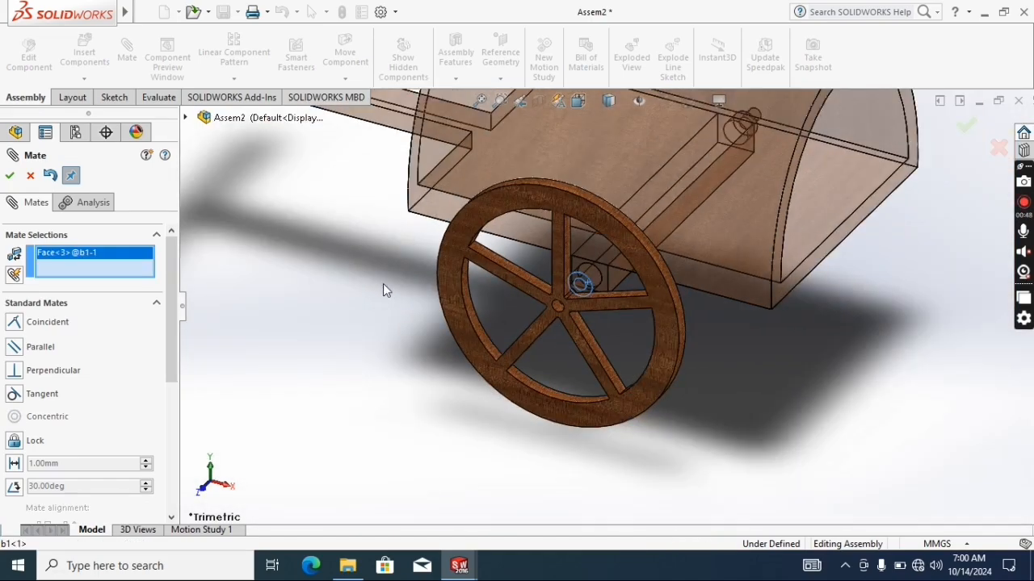
{"action": "scroll", "coordinate": [386, 291], "scroll_direction": "up", "scroll_amount": 3}
{"action": "scroll", "coordinate": [476, 343], "scroll_direction": "down", "scroll_amount": 2}
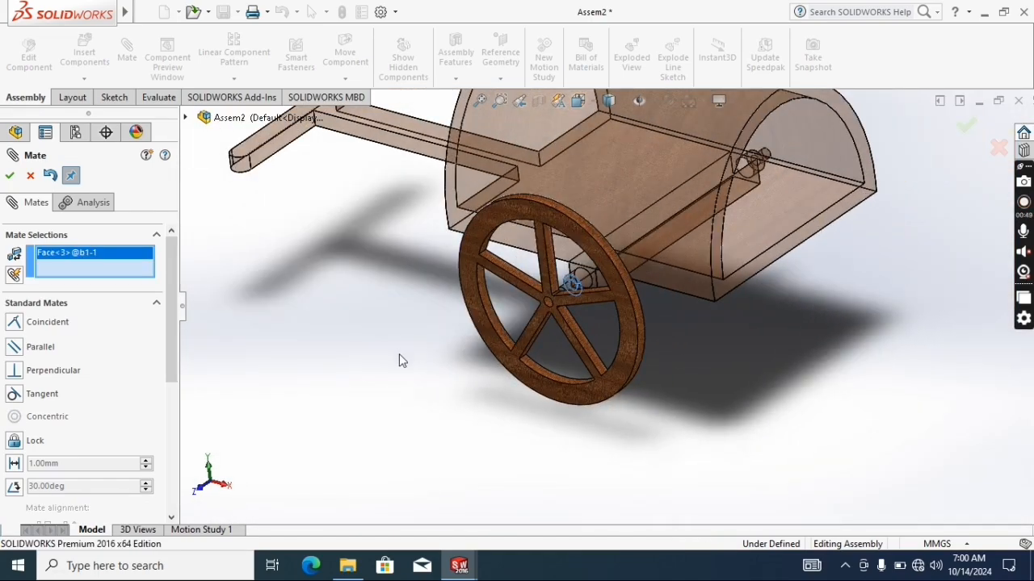
{"action": "middle_click_drag", "start_coordinate": [399, 360], "coordinate": [410, 307]}
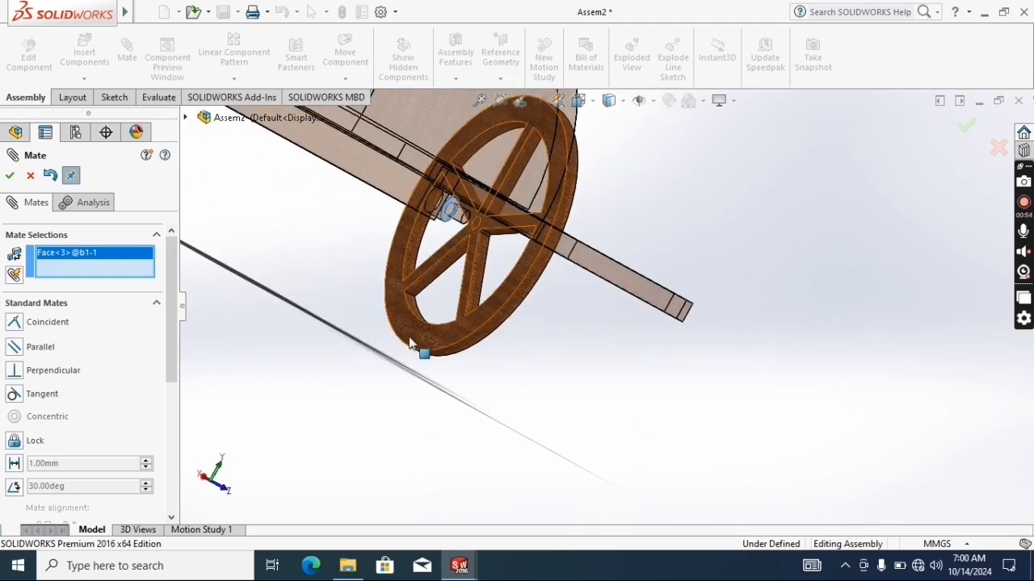
{"action": "left_click", "coordinate": [409, 341]}
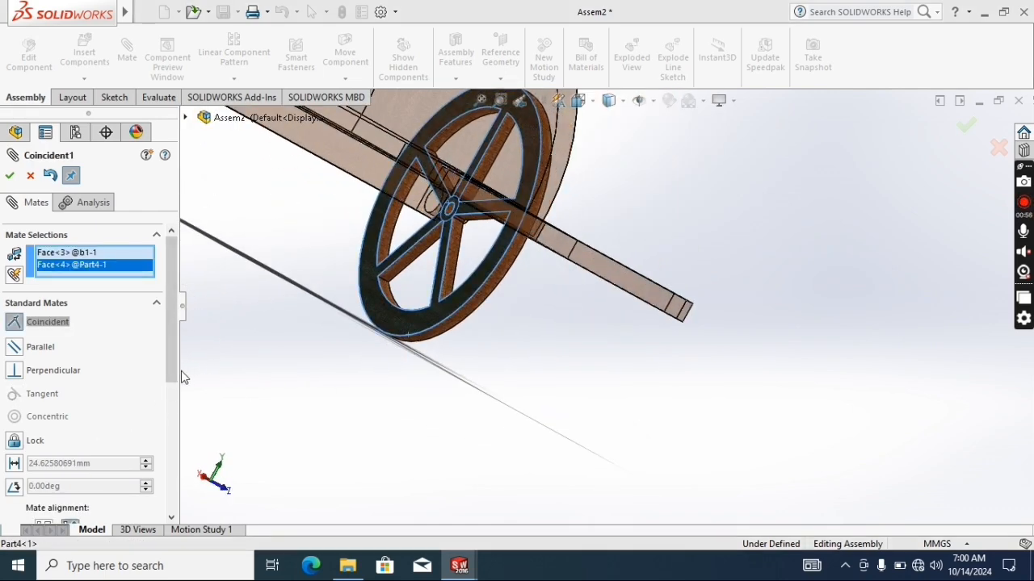
{"action": "scroll", "coordinate": [151, 412], "scroll_direction": "down", "scroll_amount": 3}
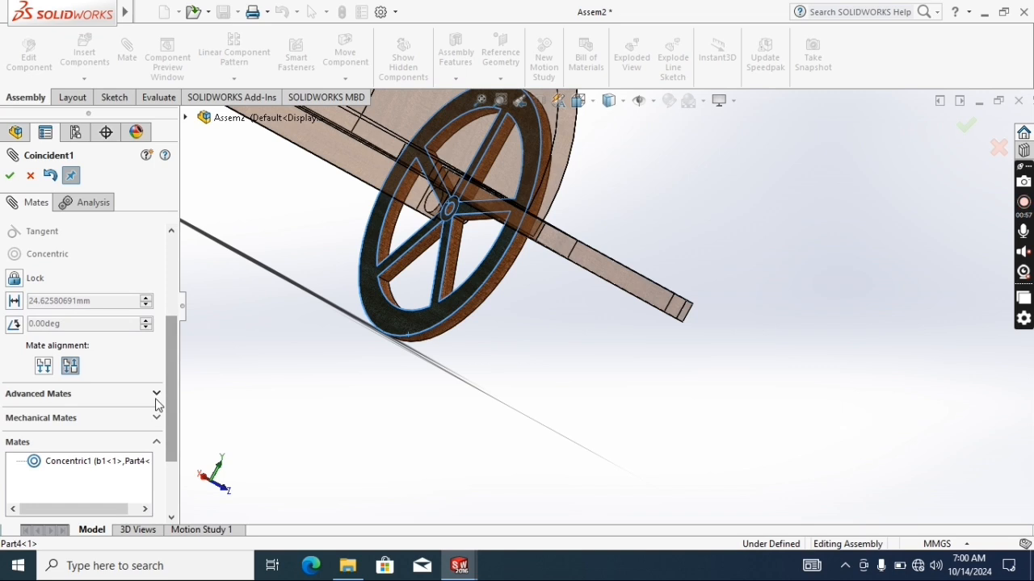
{"action": "scroll", "coordinate": [157, 404], "scroll_direction": "down", "scroll_amount": 2}
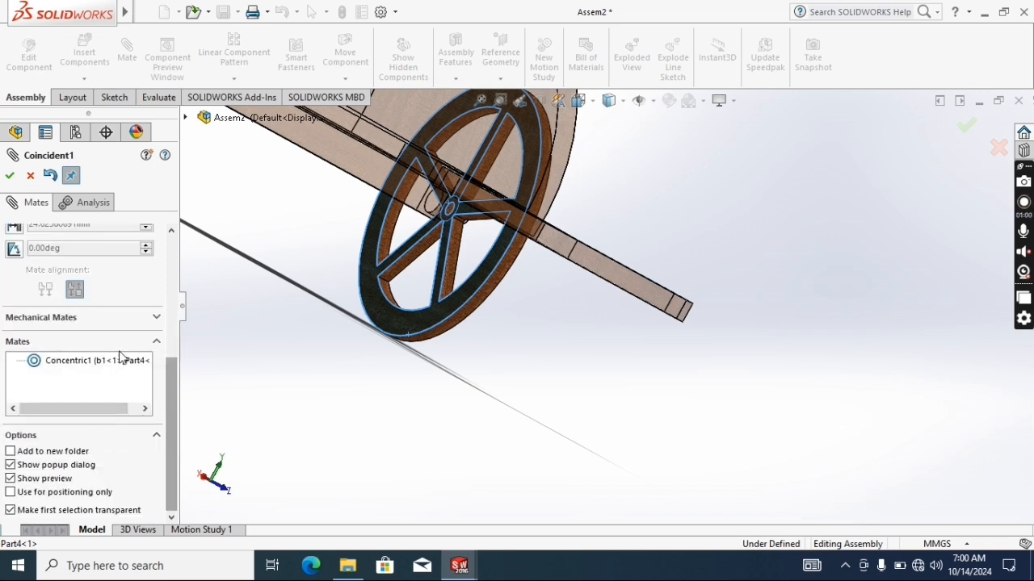
{"action": "left_click_drag", "start_coordinate": [171, 397], "coordinate": [168, 355]}
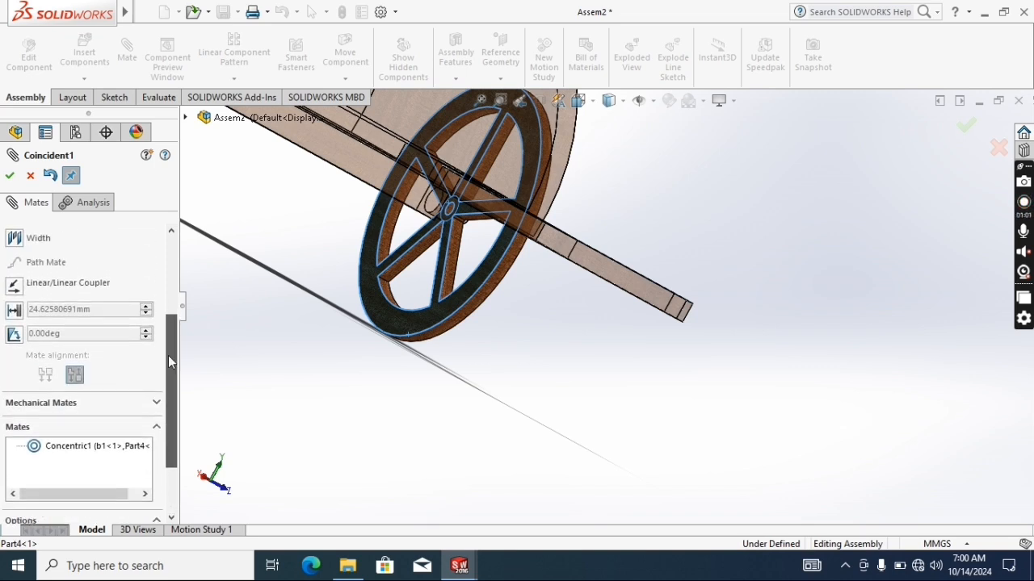
{"action": "left_click", "coordinate": [16, 312]}
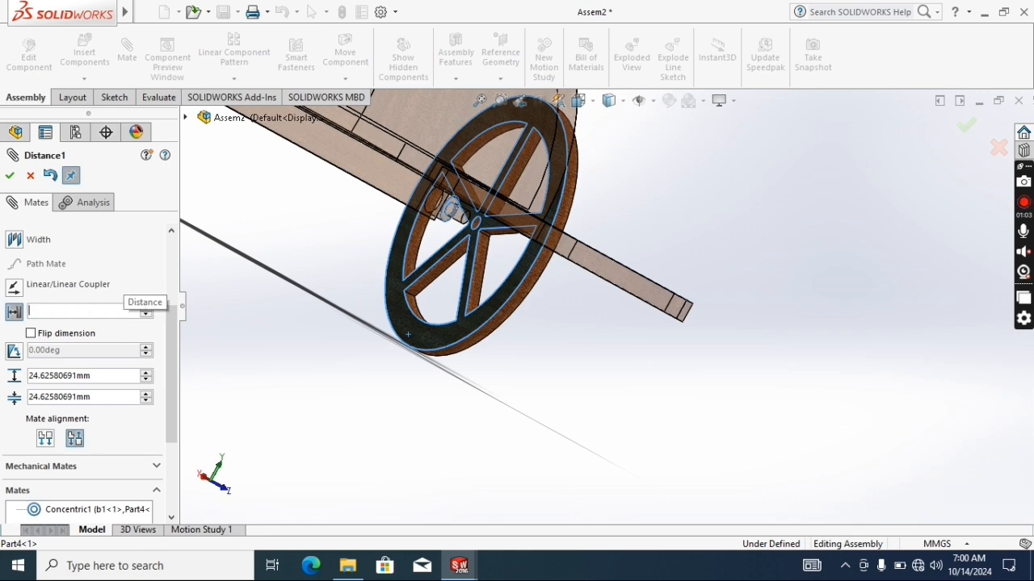
{"action": "type", "text": "2"}
{"action": "key", "text": "Return"}
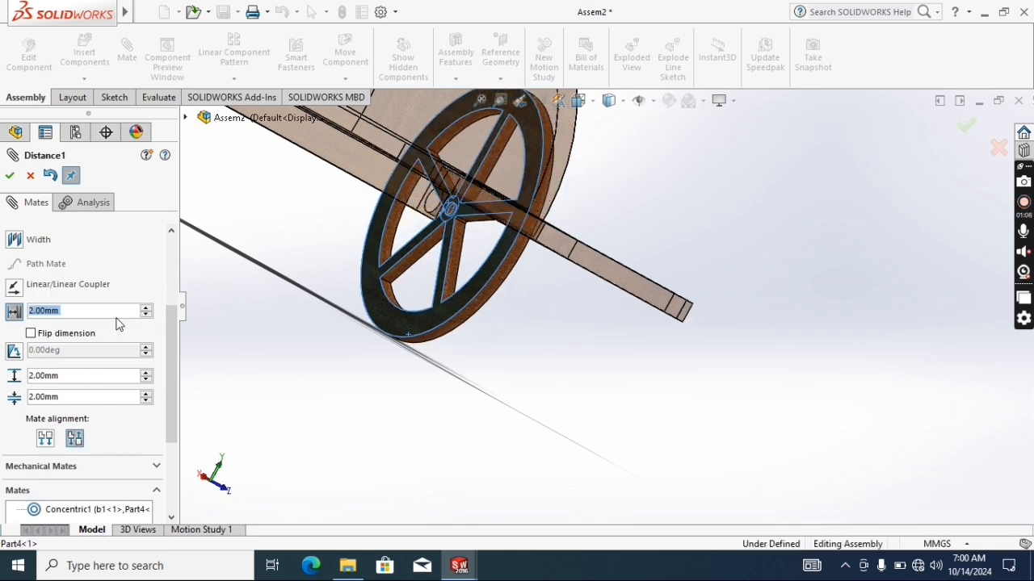
{"action": "left_click", "coordinate": [10, 175]}
{"action": "scroll", "coordinate": [215, 288], "scroll_direction": "up", "scroll_amount": 5}
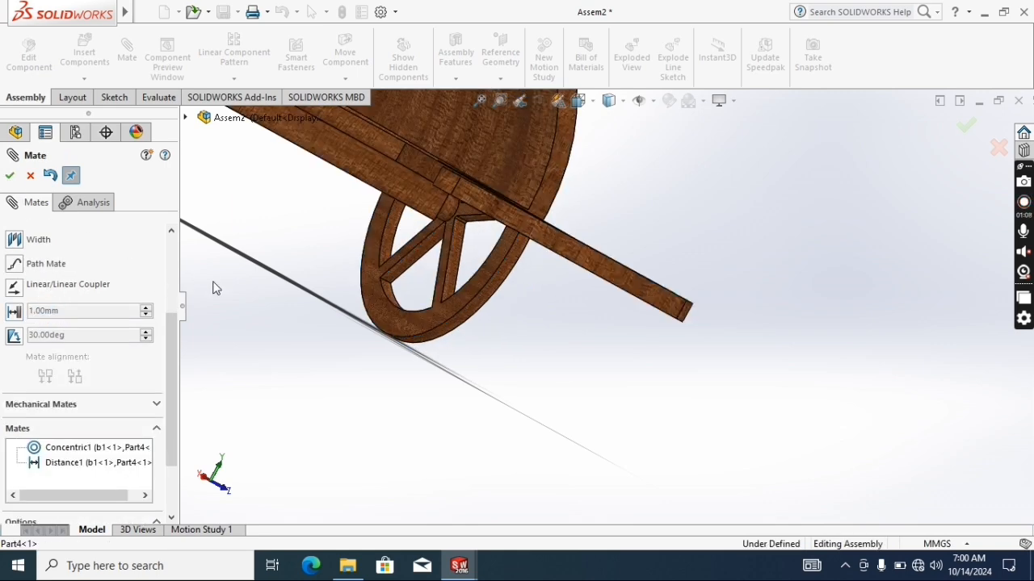
{"action": "left_click", "coordinate": [9, 176]}
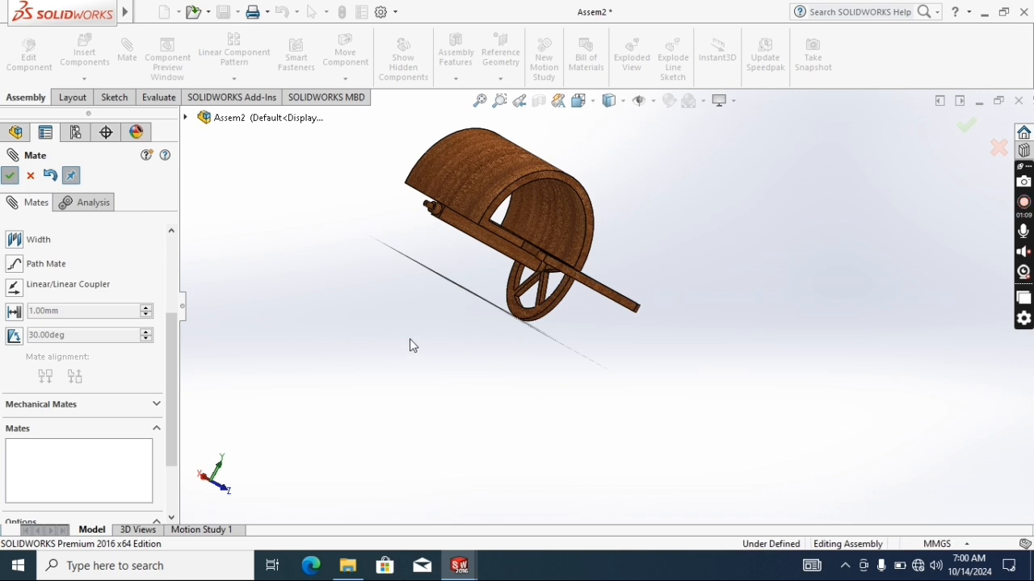
Mirror the wheel Part4 about the Right Plane of part b1 to add the opposite wheel
{"action": "middle_click_drag", "start_coordinate": [413, 312], "coordinate": [320, 263]}
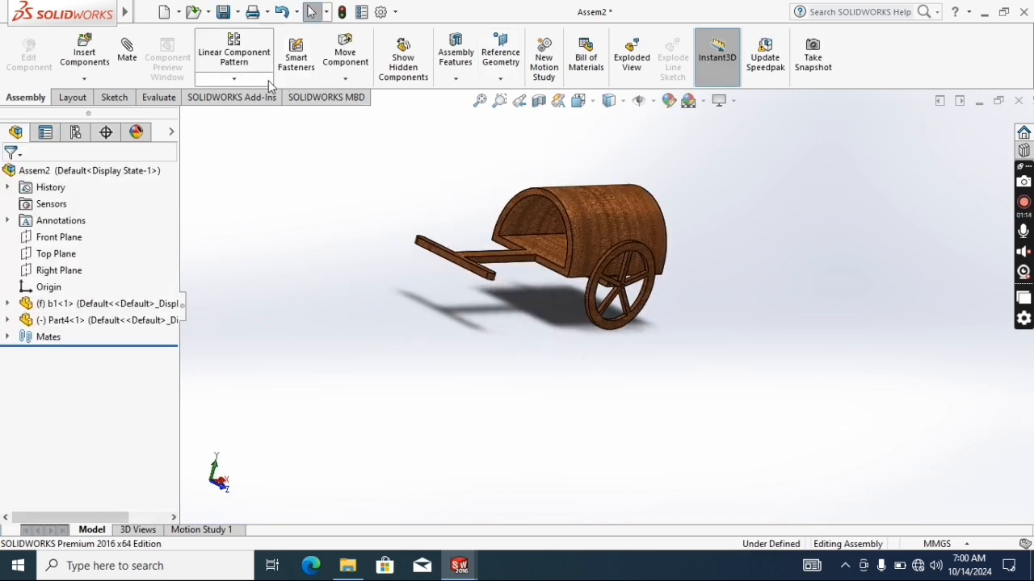
{"action": "left_click", "coordinate": [233, 84]}
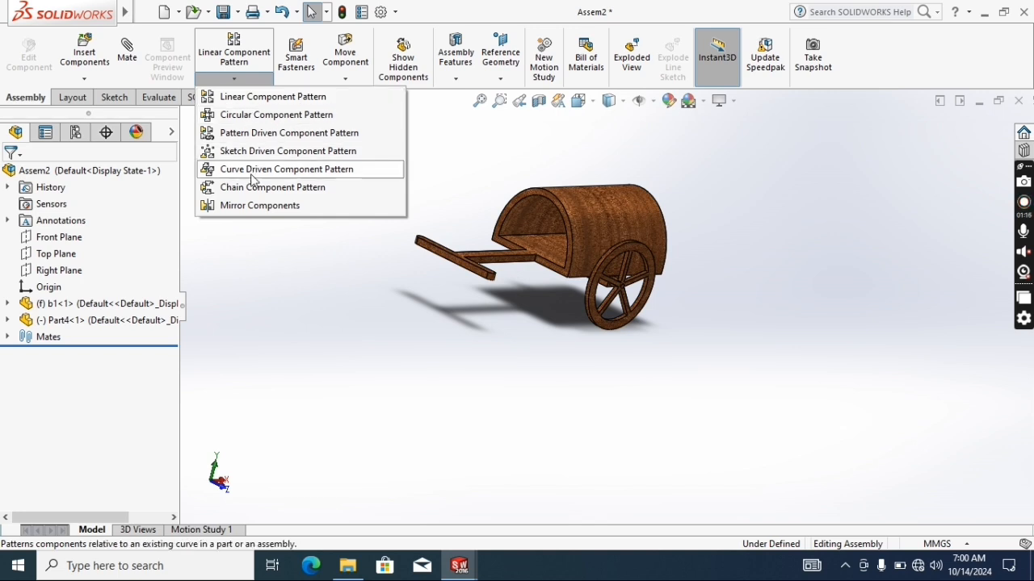
{"action": "left_click", "coordinate": [257, 207]}
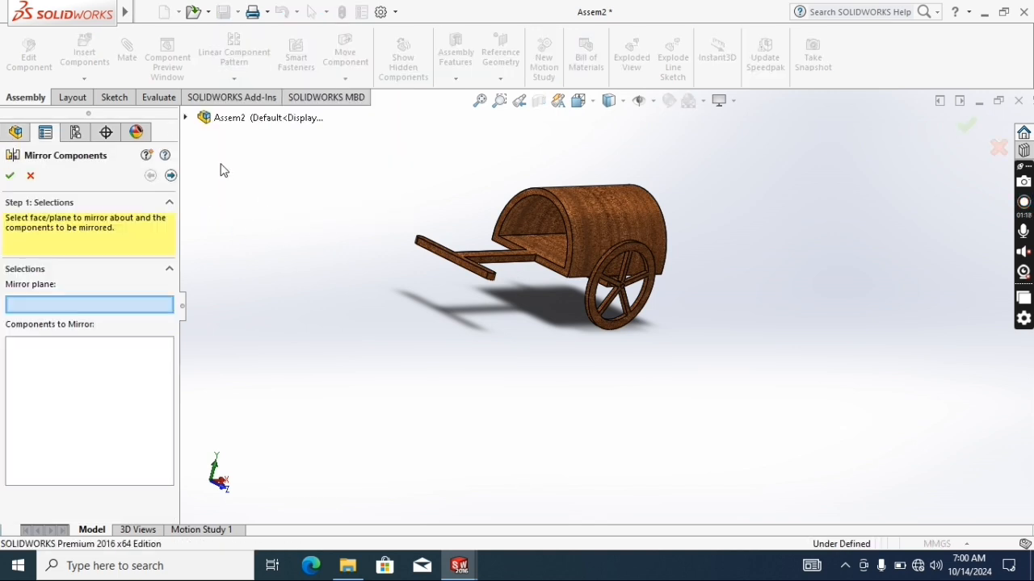
{"action": "left_click", "coordinate": [184, 118]}
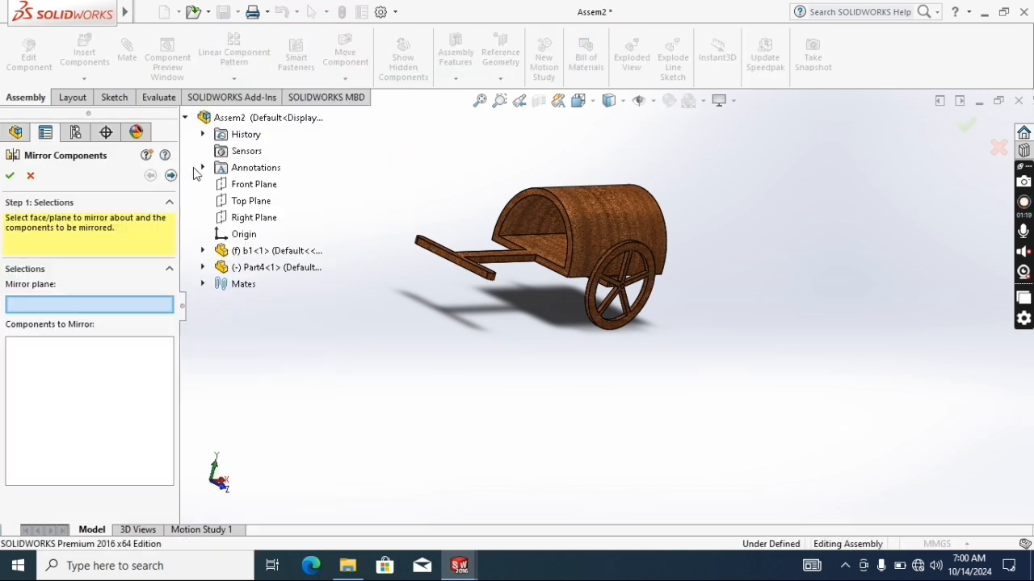
{"action": "left_click", "coordinate": [202, 252]}
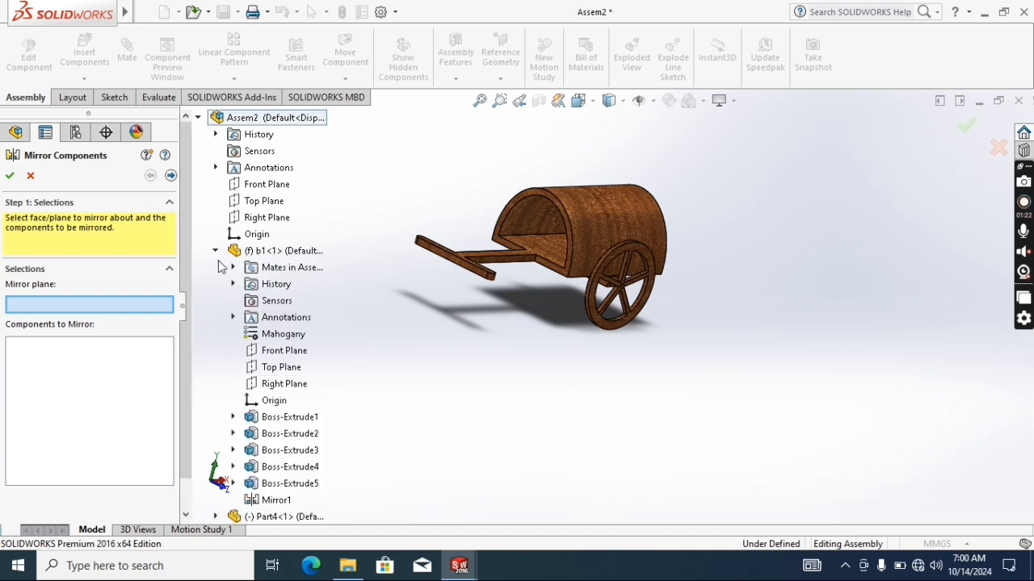
{"action": "left_click", "coordinate": [279, 383]}
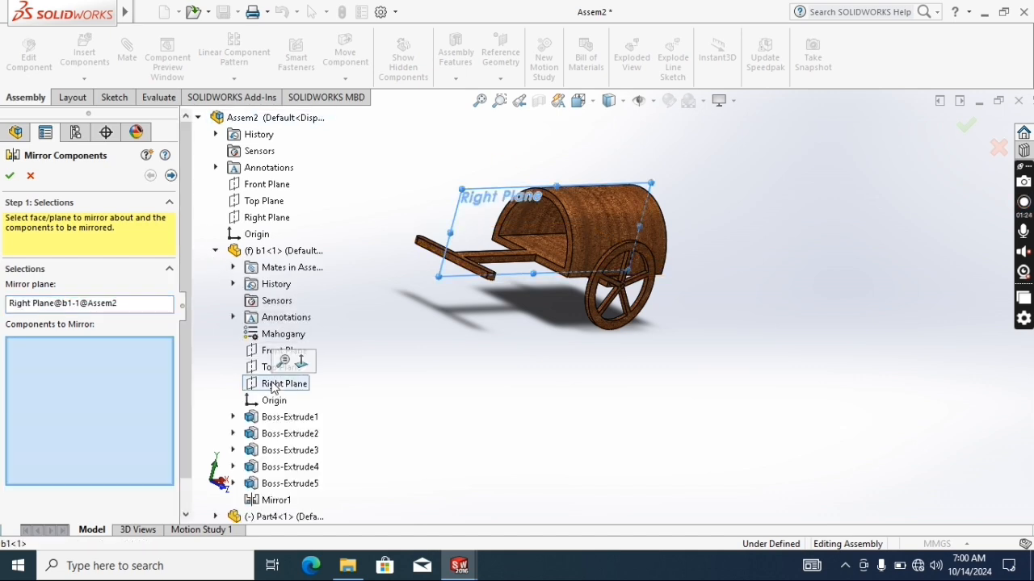
{"action": "left_click", "coordinate": [617, 329]}
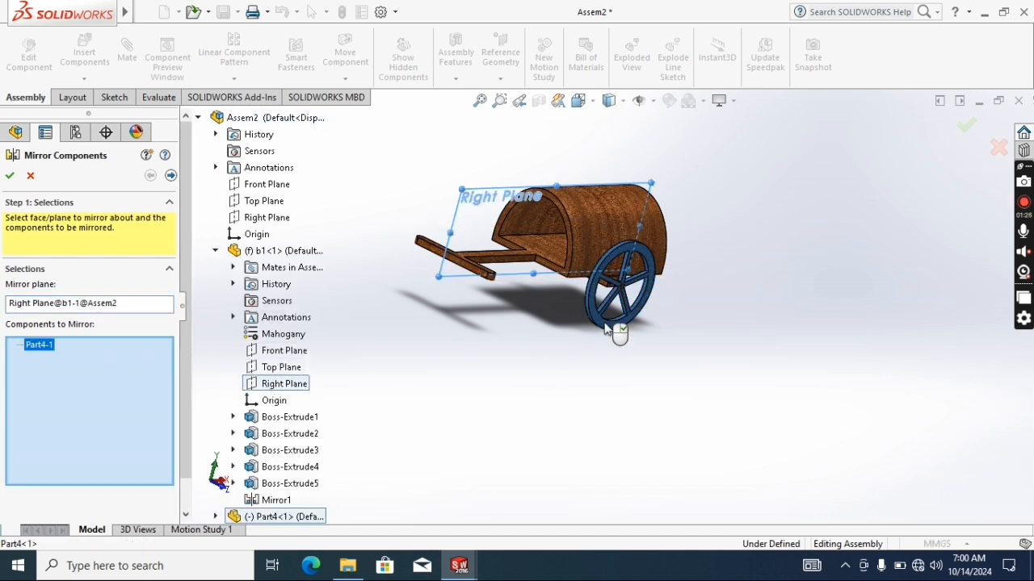
{"action": "left_click", "coordinate": [10, 177]}
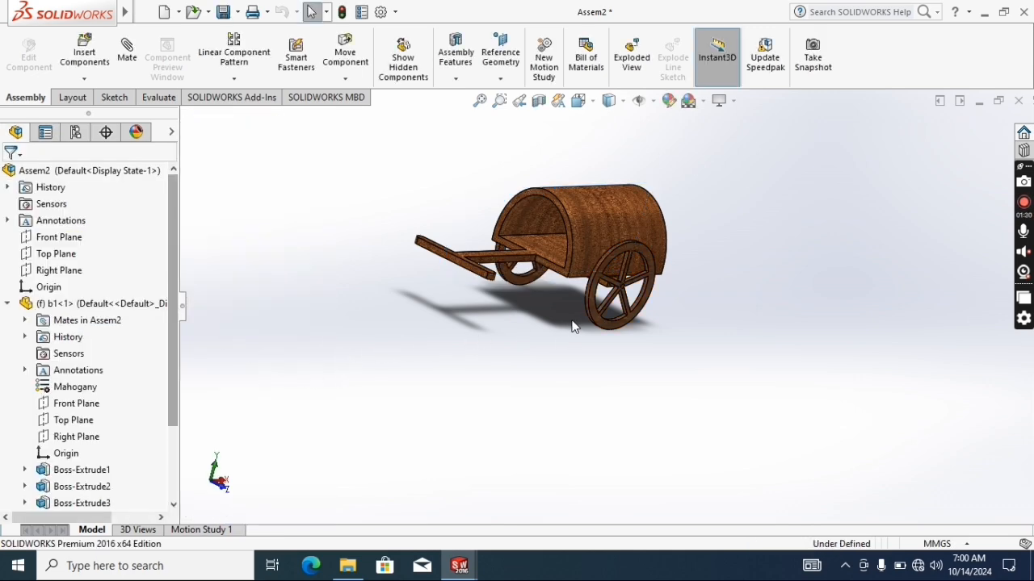
Set the assembly to the isometric view and apply the Plain White scene
{"action": "middle_click_drag", "start_coordinate": [571, 326], "coordinate": [489, 321]}
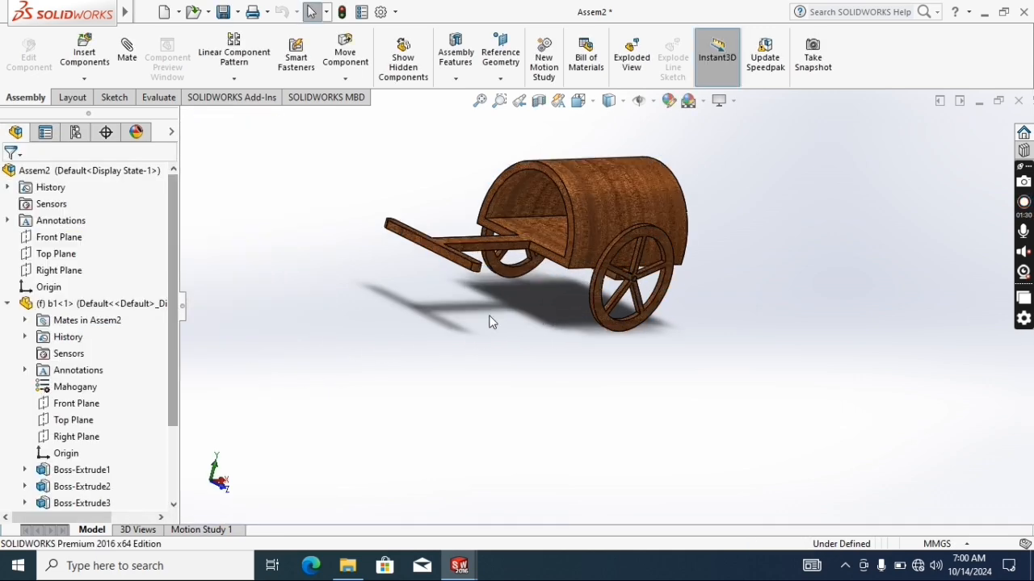
{"action": "left_click", "coordinate": [578, 101]}
{"action": "left_click", "coordinate": [666, 145]}
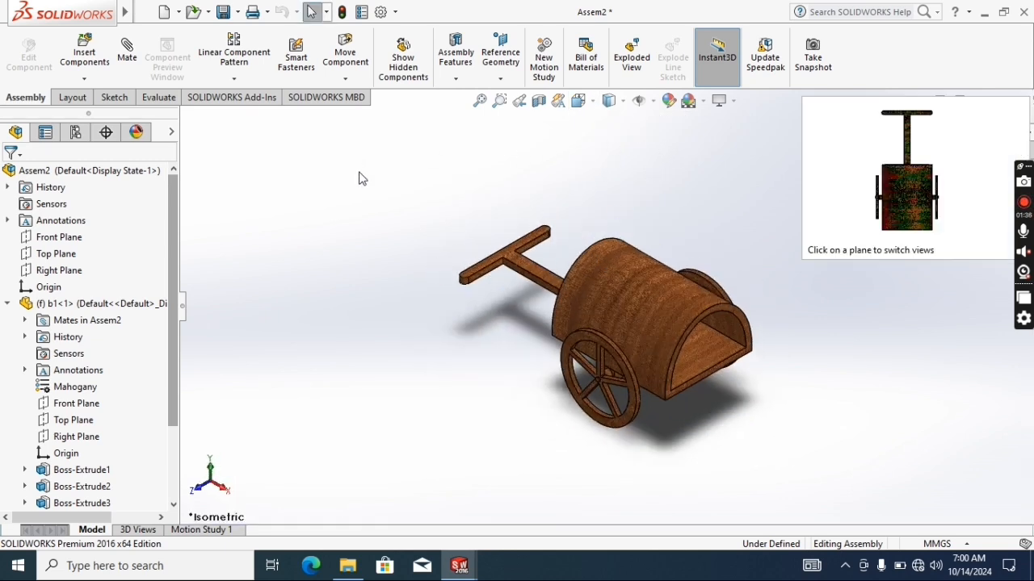
{"action": "left_click", "coordinate": [702, 100]}
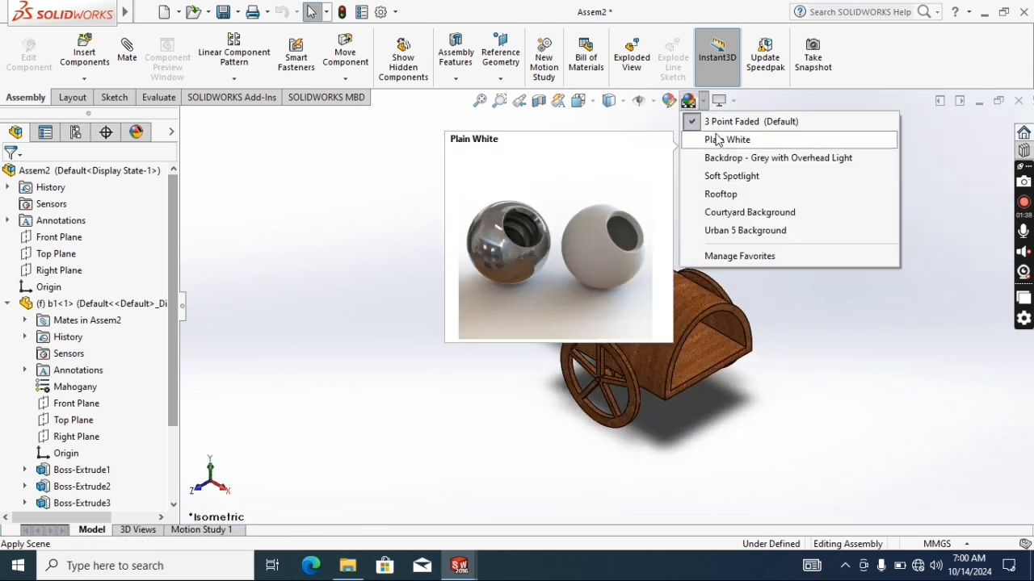
{"action": "left_click", "coordinate": [723, 138]}
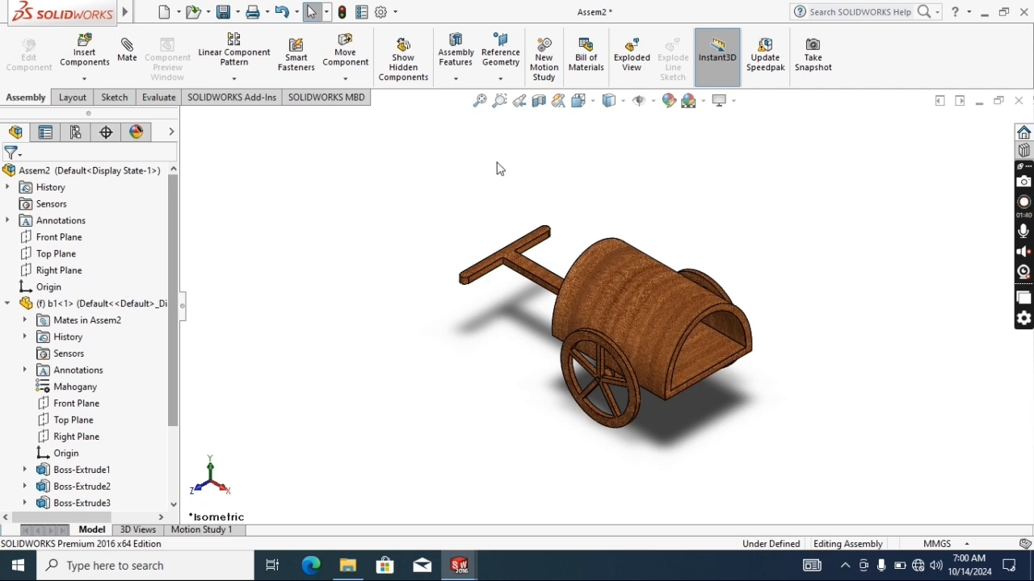
Float the fixed cart body b1 and move it slightly to test that the cart is free
{"action": "left_click", "coordinate": [625, 306]}
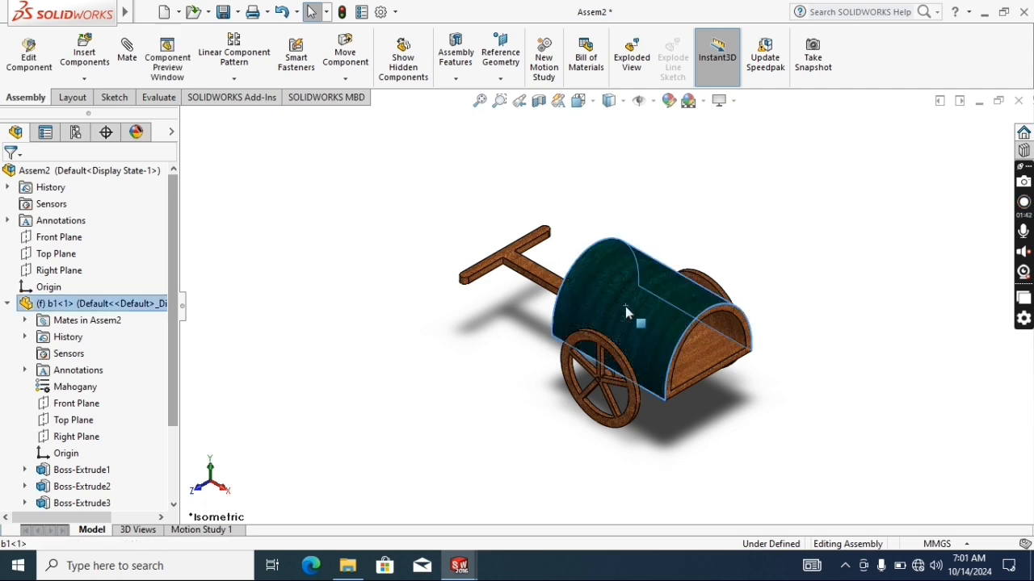
{"action": "right_click", "coordinate": [625, 306]}
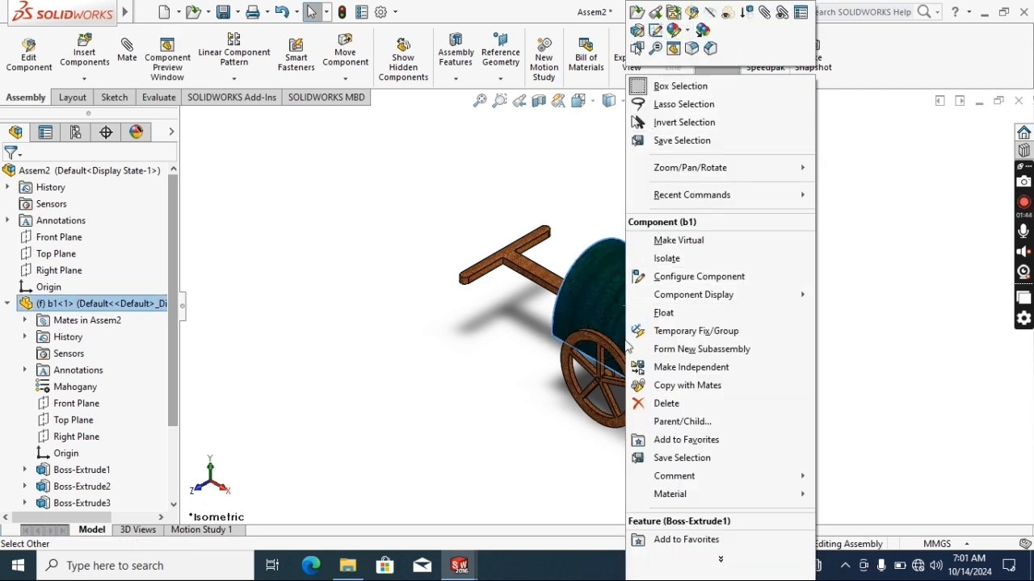
{"action": "left_click", "coordinate": [660, 314]}
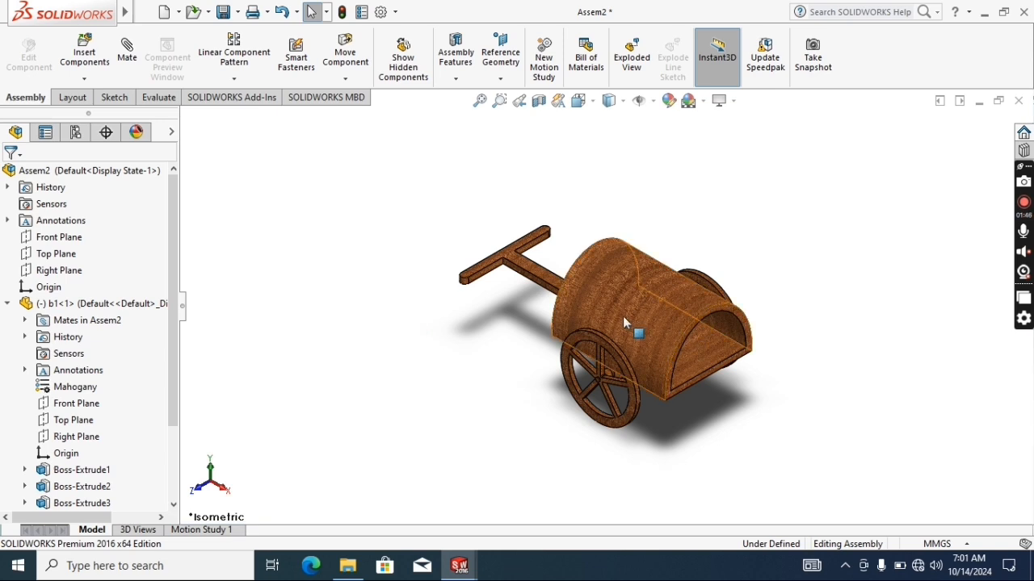
{"action": "left_click", "coordinate": [623, 316]}
{"action": "mouse_move", "coordinate": [607, 290]}
{"action": "left_mouse_down"}
{"action": "mouse_move", "coordinate": [590, 288]}
{"action": "mouse_move", "coordinate": [602, 287]}
{"action": "left_mouse_up"}
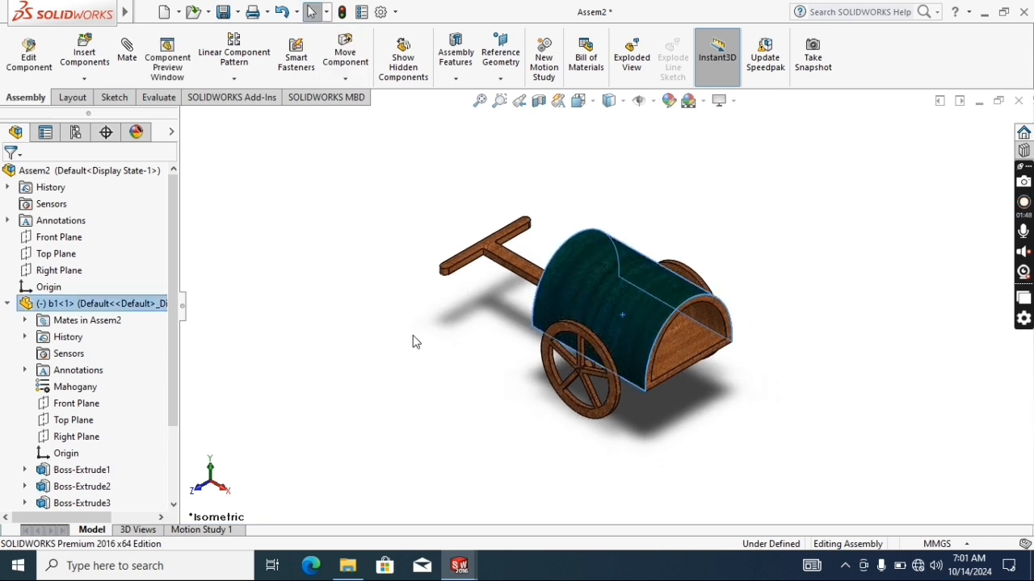
{"action": "left_click", "coordinate": [413, 340]}
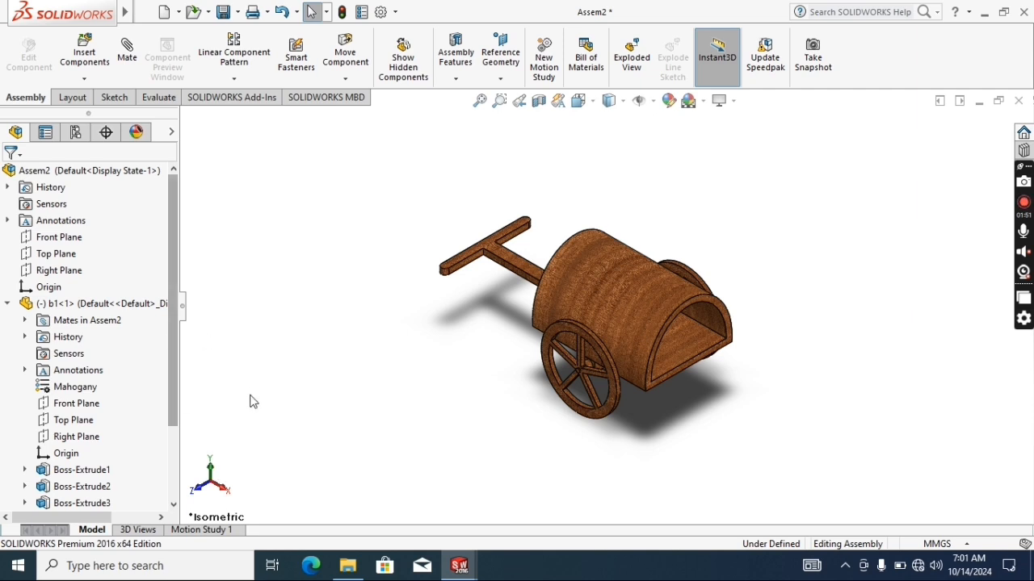
Open Motion Study 1 and start a new motor of type Linear Motor (Actuator)
{"action": "left_click", "coordinate": [204, 530]}
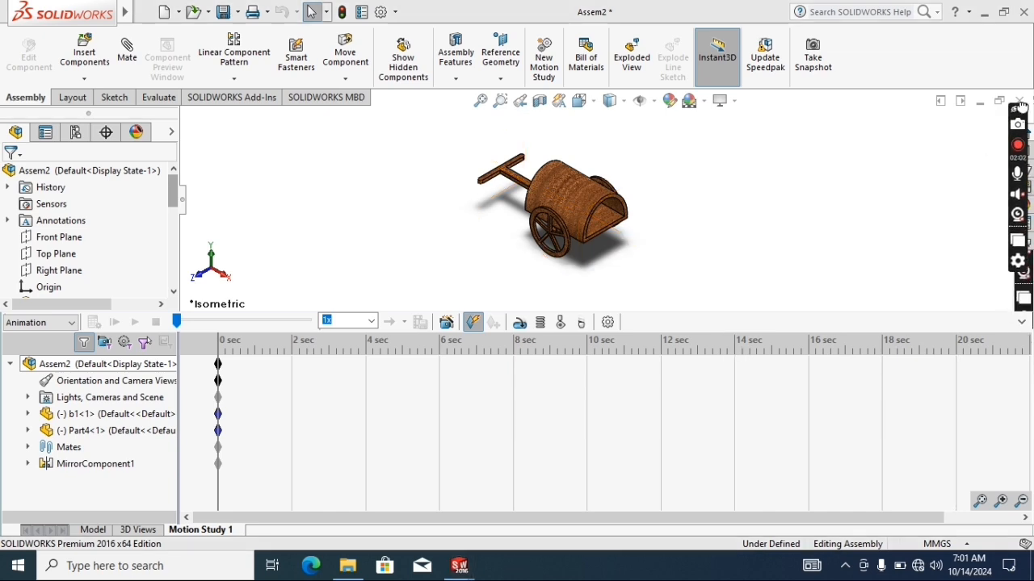
{"action": "left_click", "coordinate": [520, 323]}
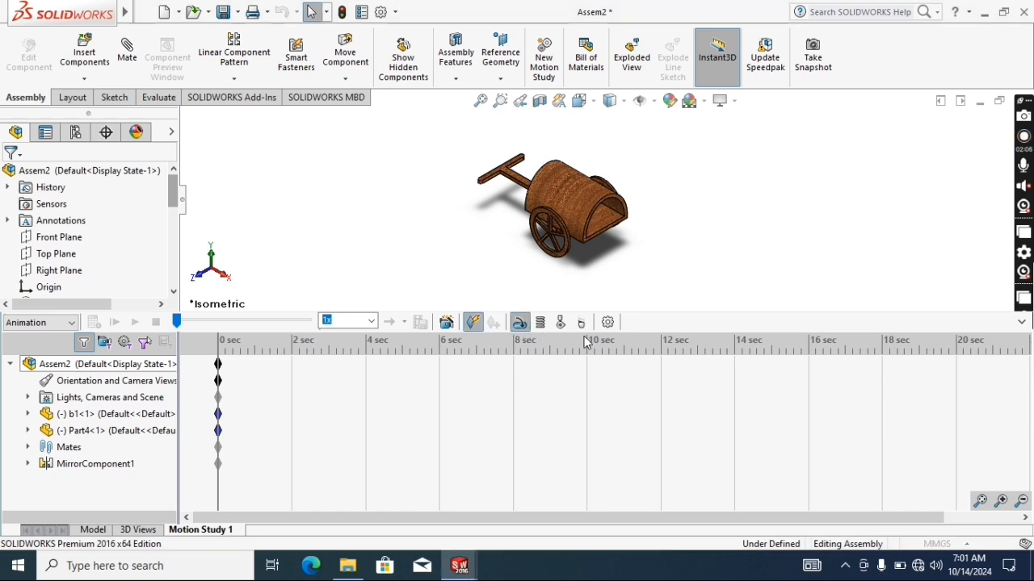
{"action": "left_click", "coordinate": [1021, 323]}
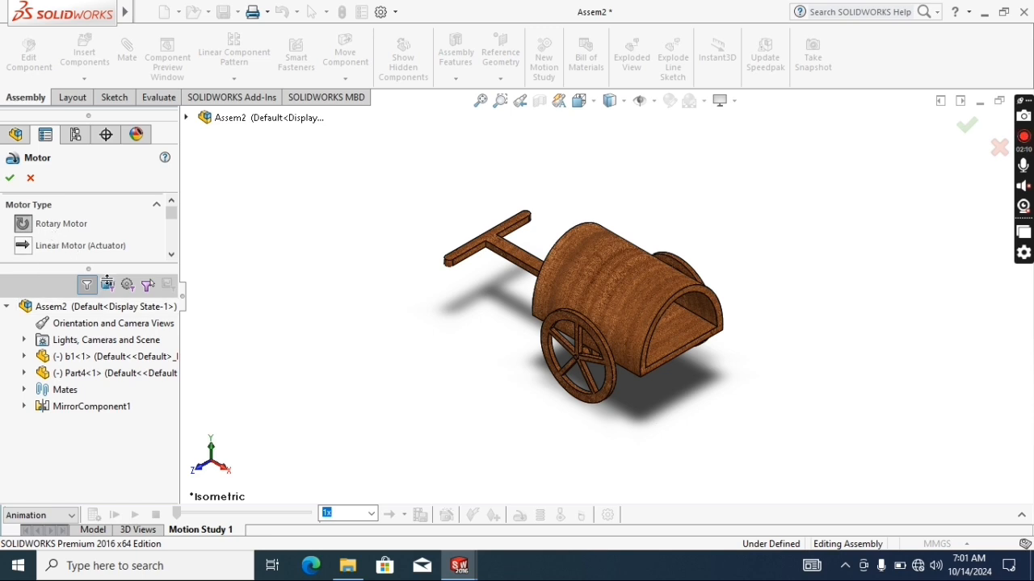
{"action": "left_click", "coordinate": [171, 256]}
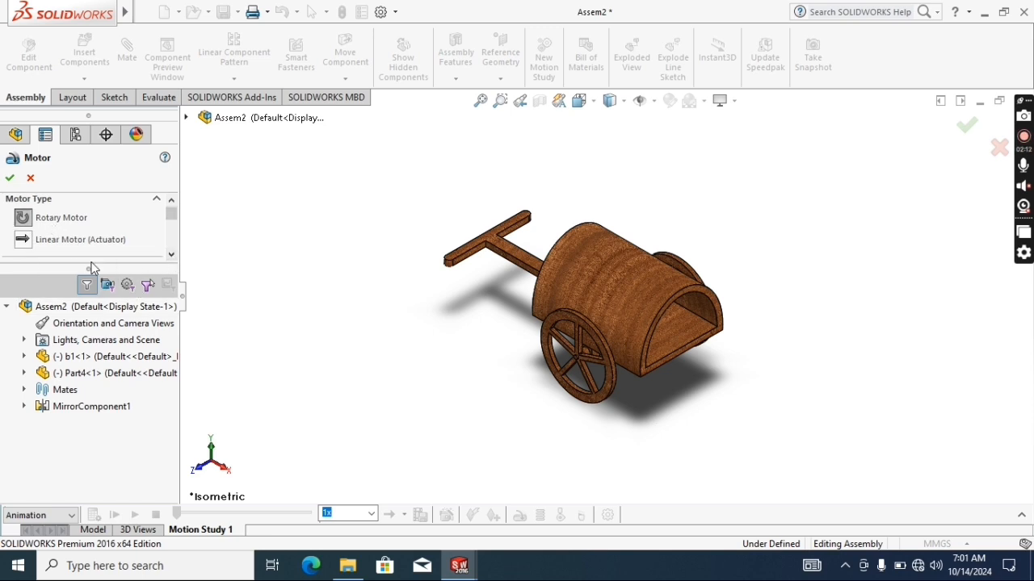
{"action": "left_click_drag", "start_coordinate": [84, 282], "coordinate": [61, 392]}
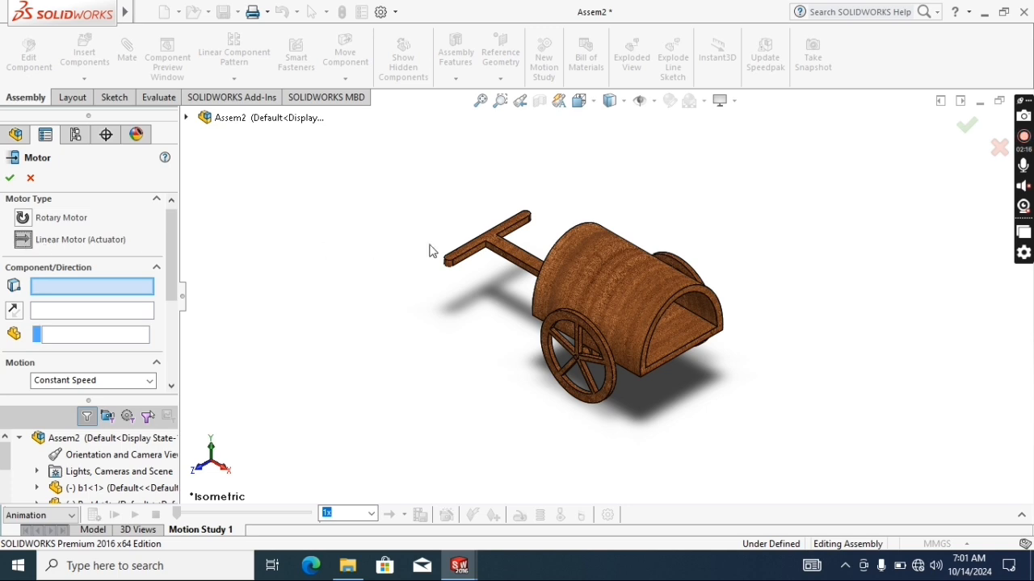
Apply the linear motor to the shaft's top face, directed forward along the shaft's long edge, at a constant speed of 10 mm/s
{"action": "left_click", "coordinate": [509, 256]}
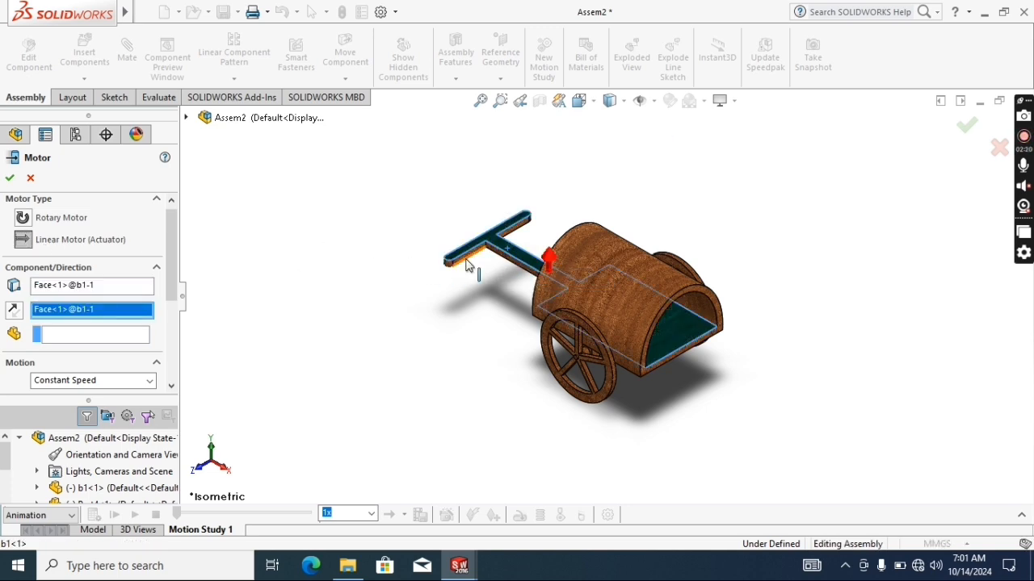
{"action": "right_click", "coordinate": [92, 312]}
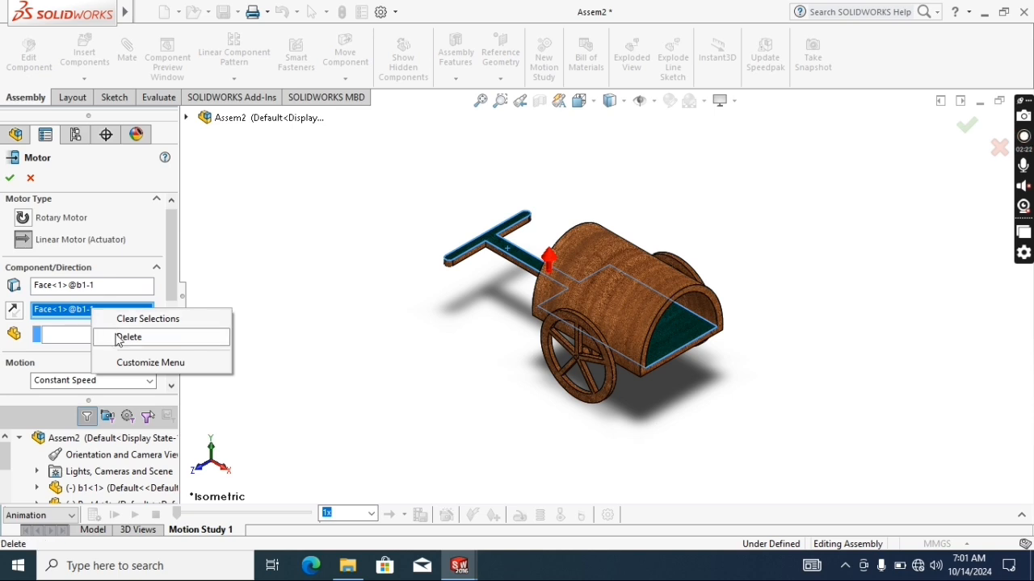
{"action": "left_click", "coordinate": [137, 318]}
{"action": "scroll", "coordinate": [471, 253], "scroll_direction": "down", "scroll_amount": 2}
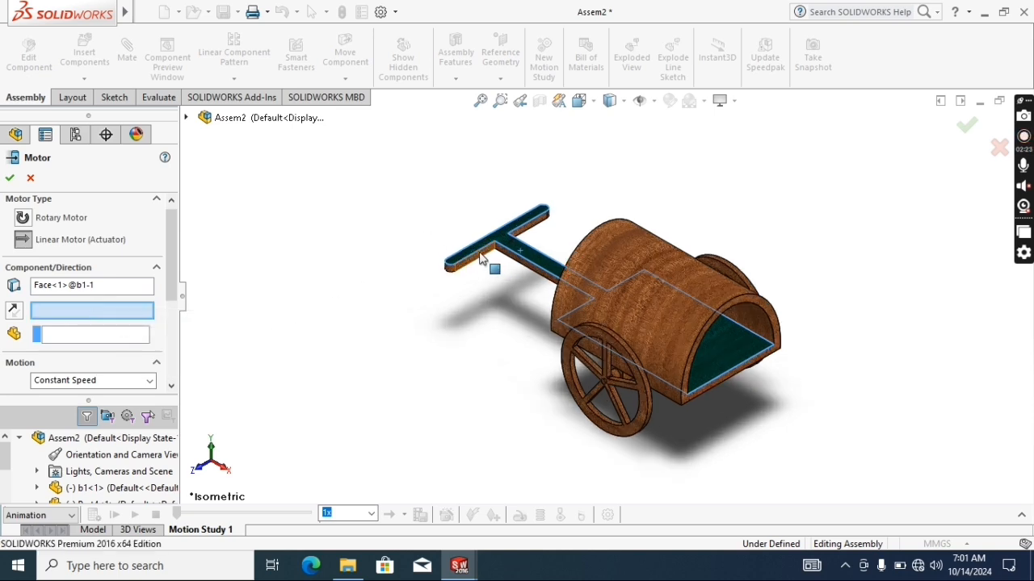
{"action": "left_click", "coordinate": [509, 256]}
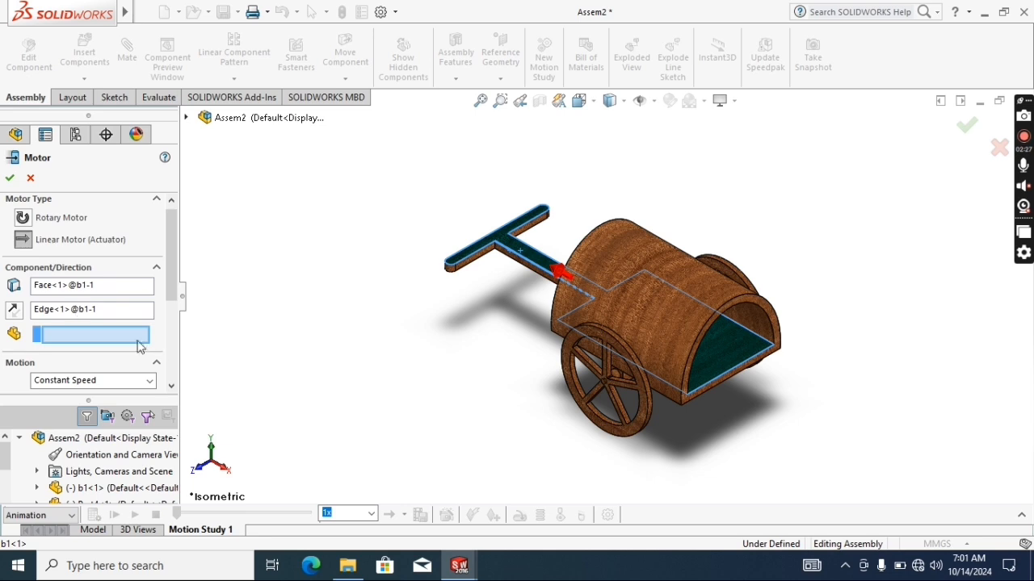
{"action": "scroll", "coordinate": [176, 318], "scroll_direction": "down", "scroll_amount": 3}
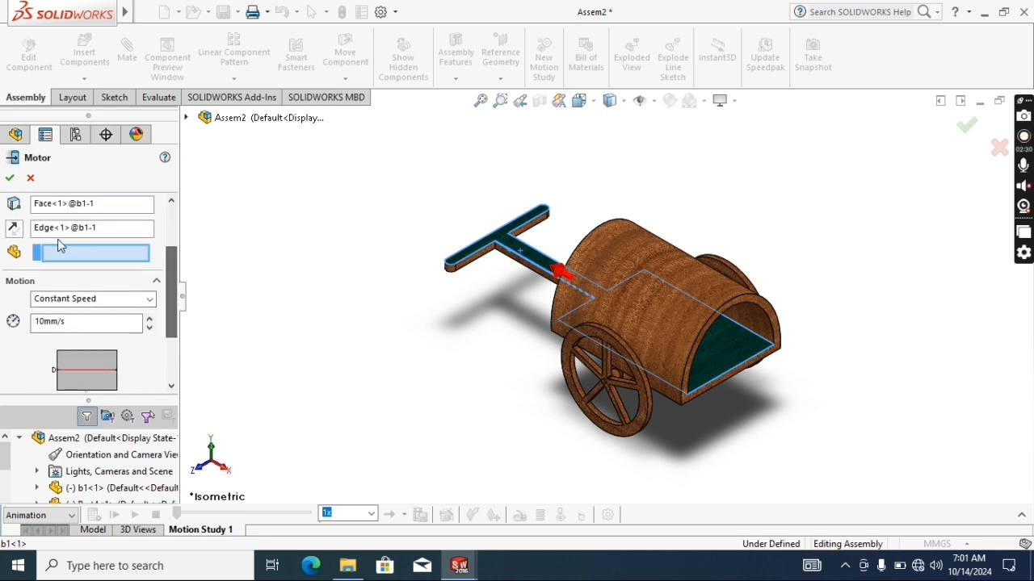
{"action": "left_click", "coordinate": [10, 179]}
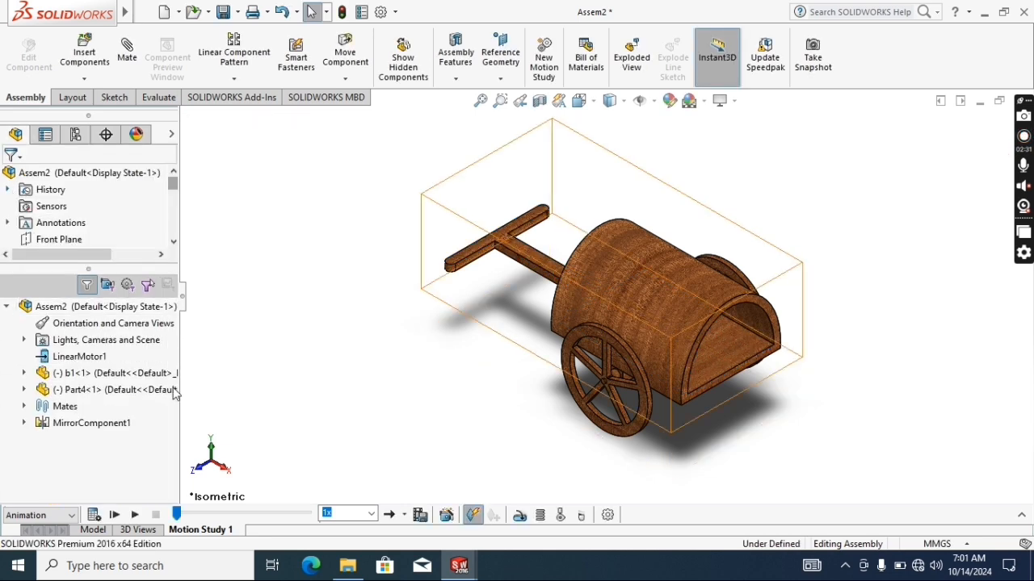
Add a rotary motor on the side face of wheel Part4 at a constant speed of 100 RPM
{"action": "left_click", "coordinate": [520, 517]}
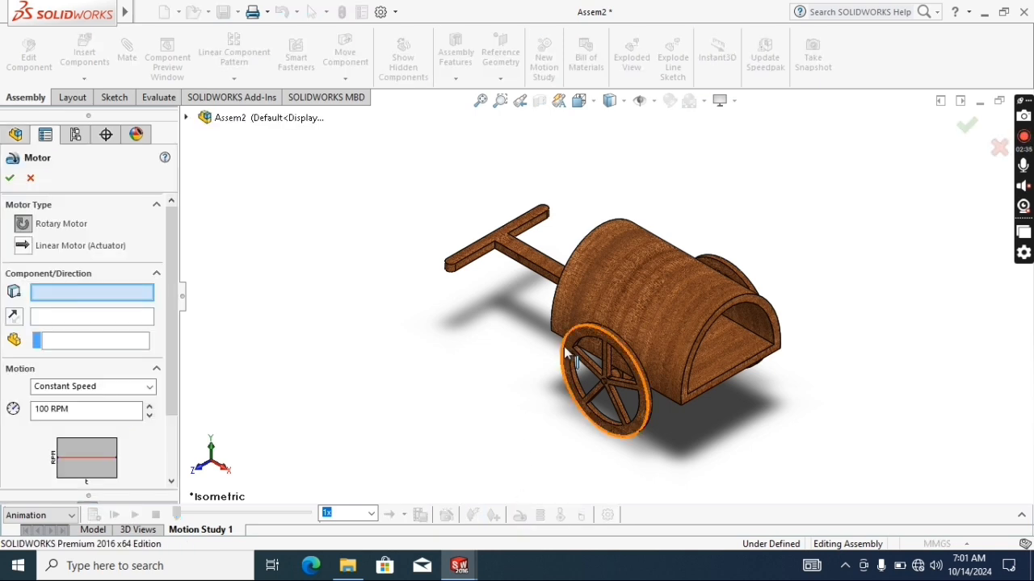
{"action": "left_click", "coordinate": [565, 373]}
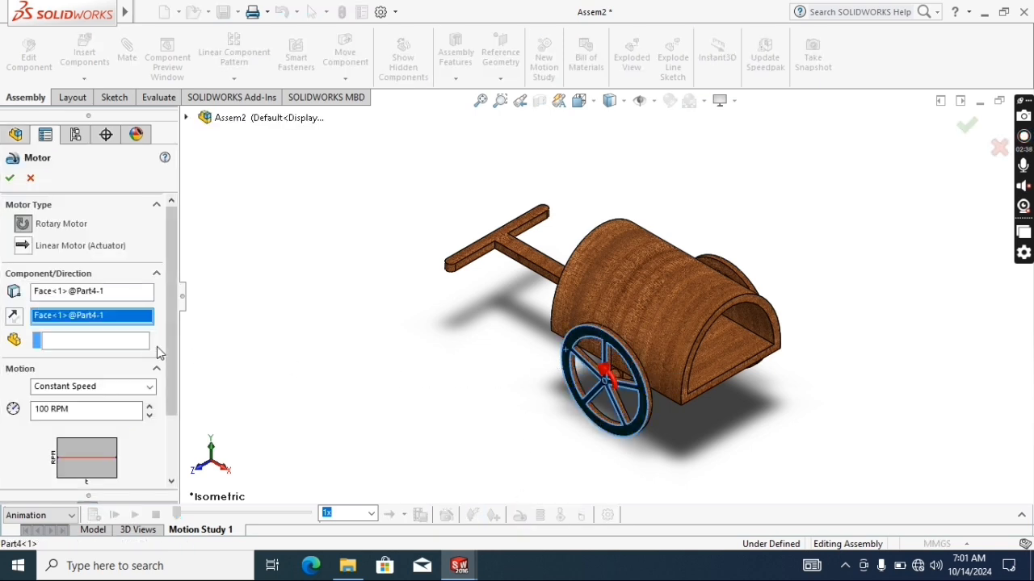
{"action": "scroll", "coordinate": [173, 383], "scroll_direction": "down", "scroll_amount": 1}
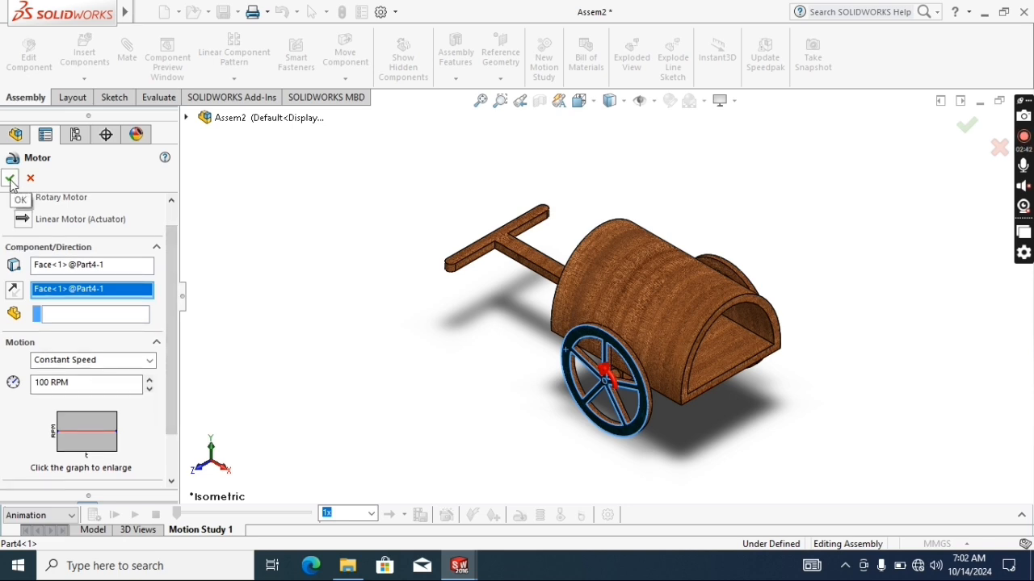
{"action": "left_click", "coordinate": [10, 181]}
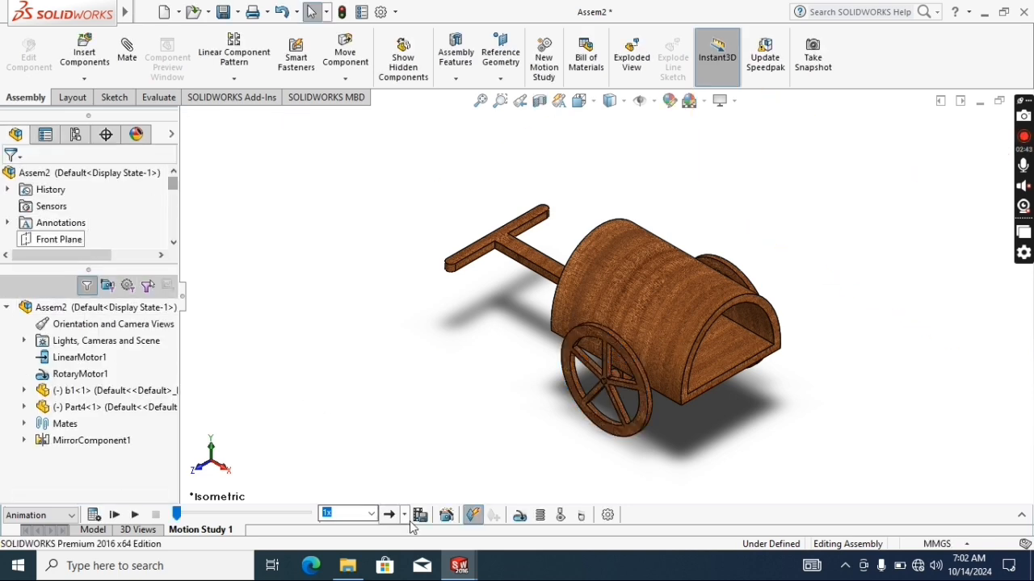
Set the motion study's playback mode to Loop and calculate the animation
{"action": "left_click", "coordinate": [404, 515]}
{"action": "left_click", "coordinate": [405, 493]}
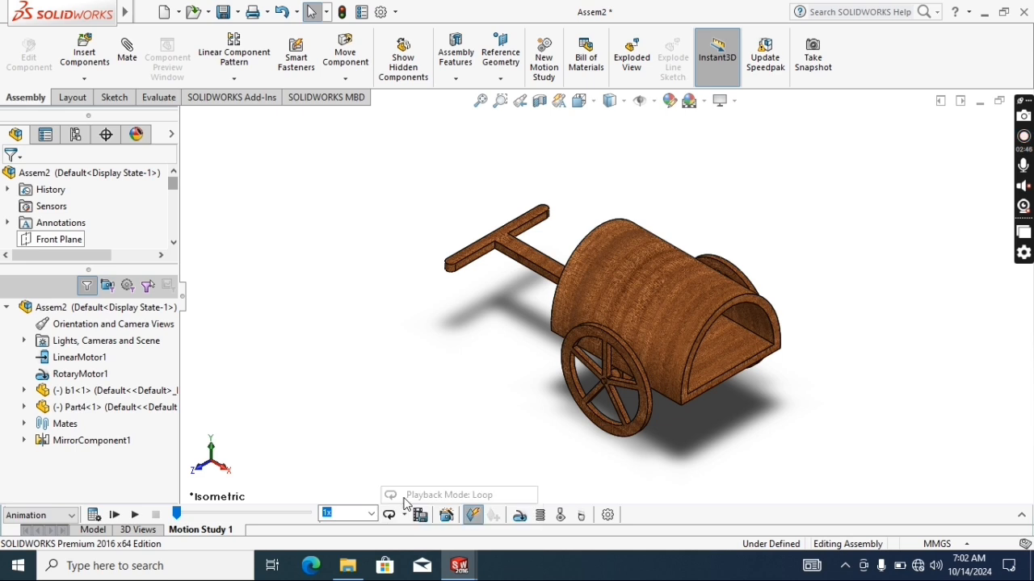
{"action": "left_click", "coordinate": [93, 515]}
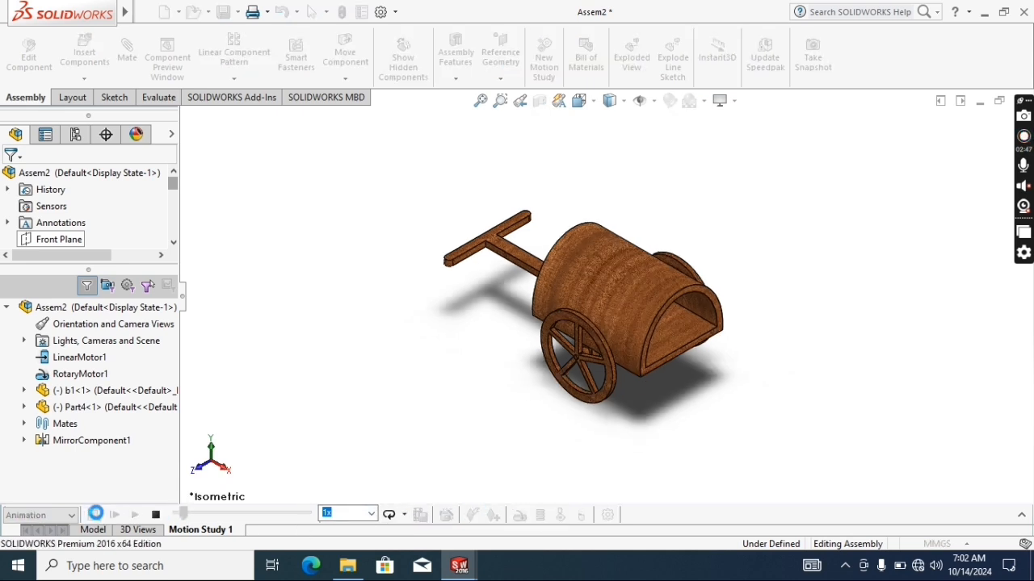